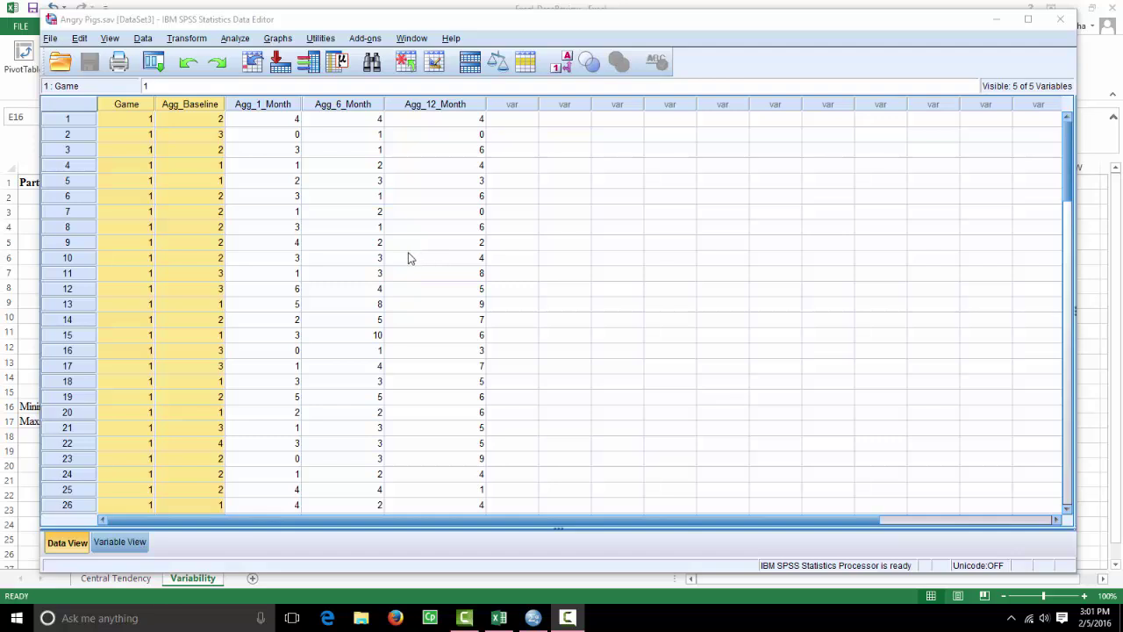
Examine the Game variable in the data and in its variable definition, including its label and value labels, leaving them unchanged
click(235, 168)
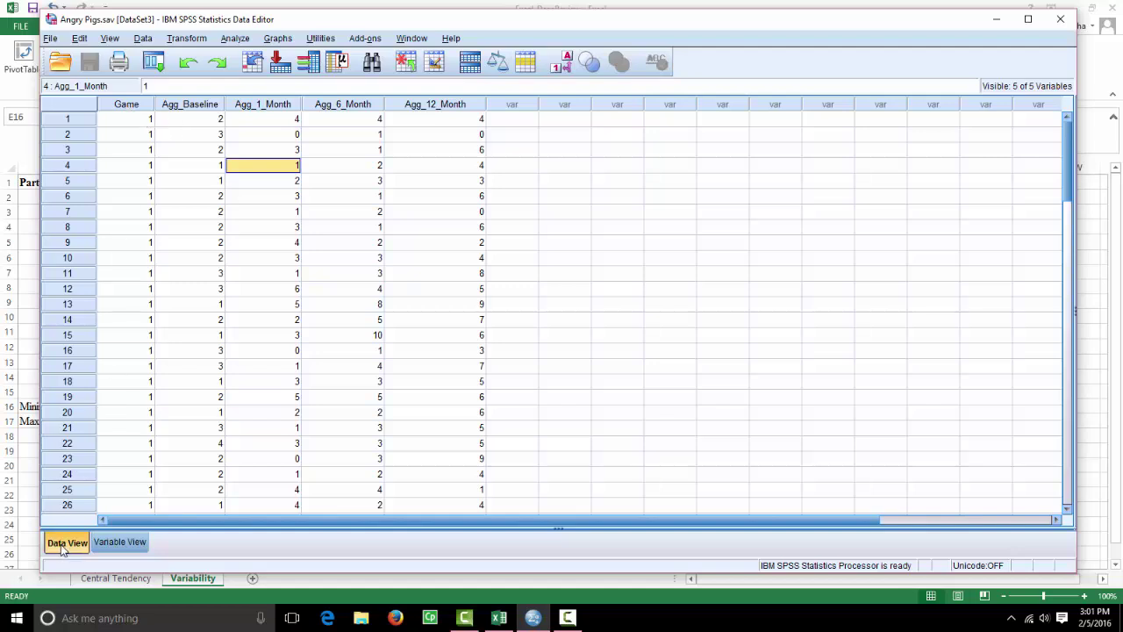
click(138, 106)
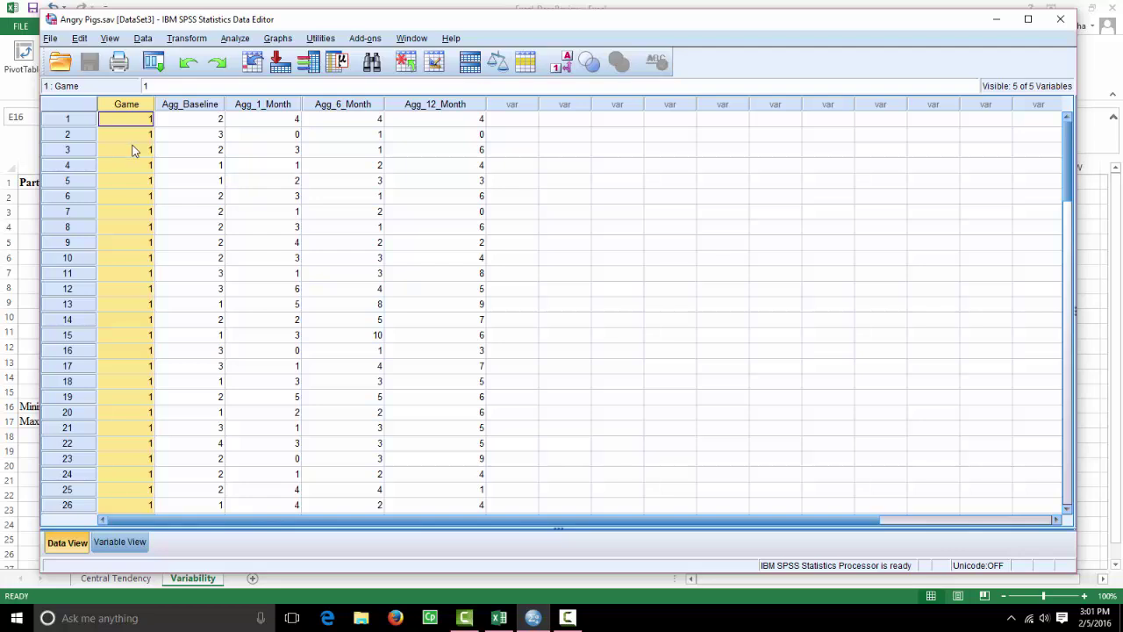
click(130, 543)
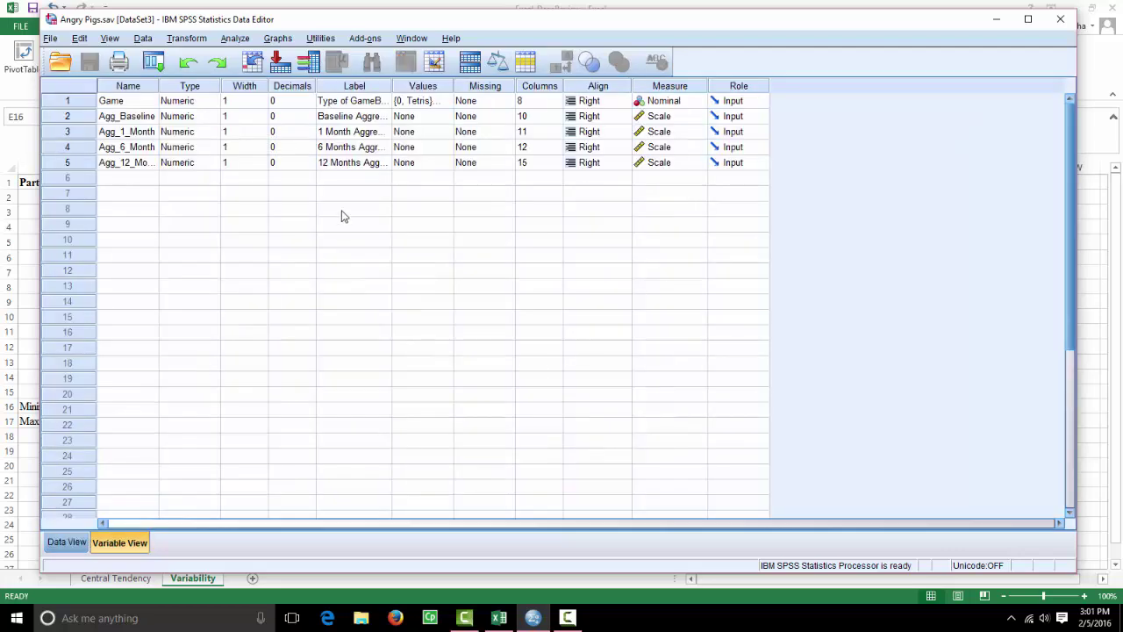
click(136, 102)
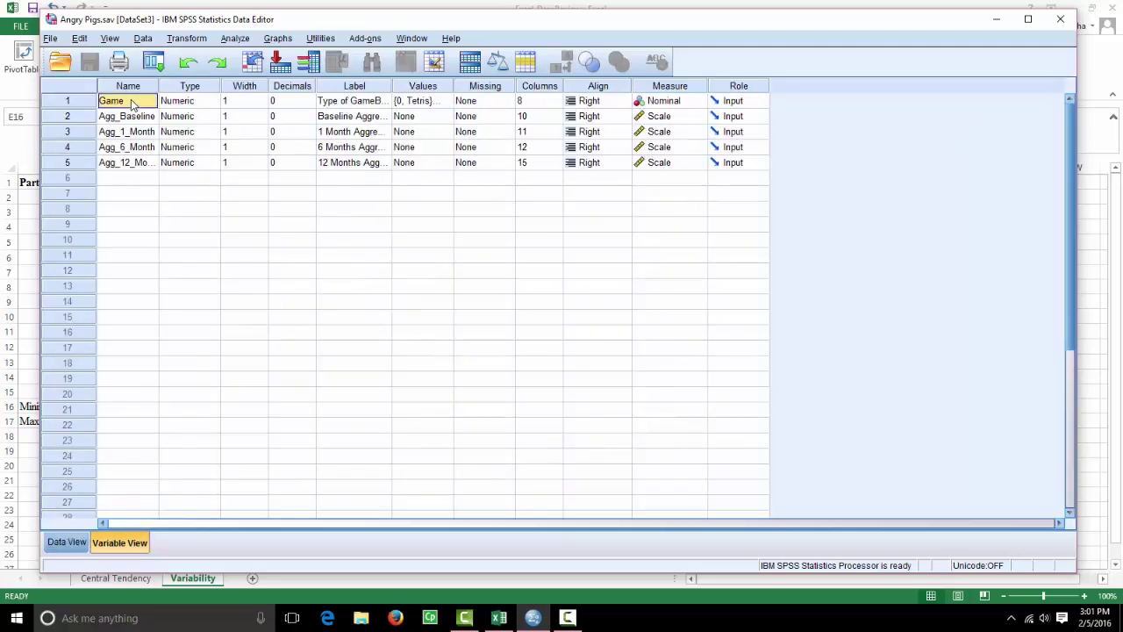
click(344, 105)
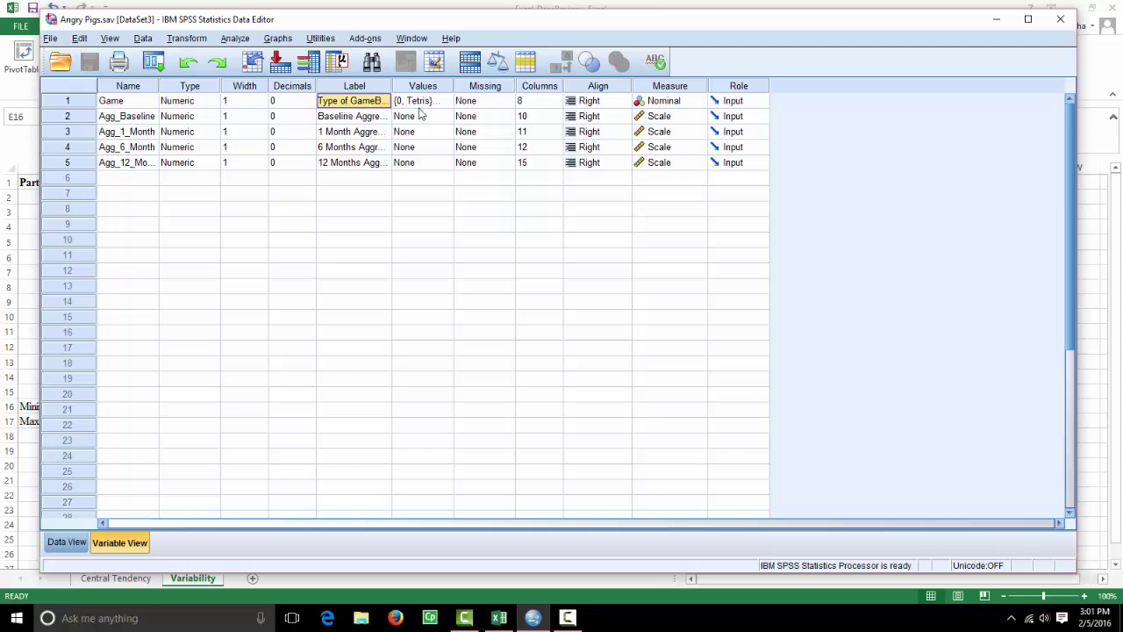
click(450, 103)
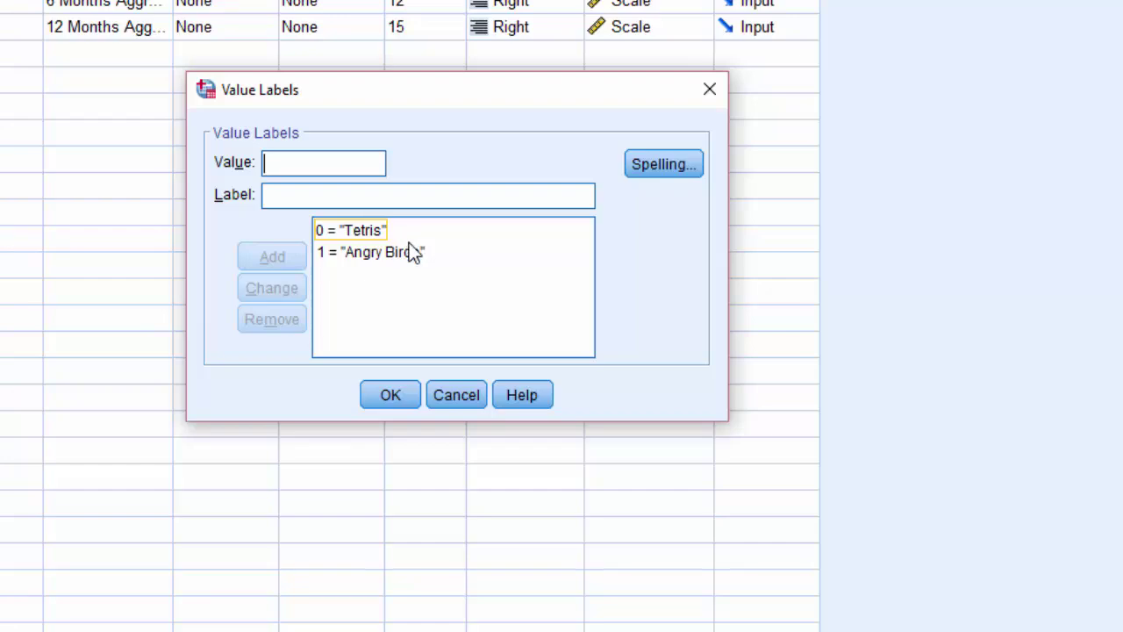
click(452, 391)
Return to the data view and review the Agg_Baseline, Agg_1_Month, Agg_6_Month and Agg_12_Month columns
click(40, 595)
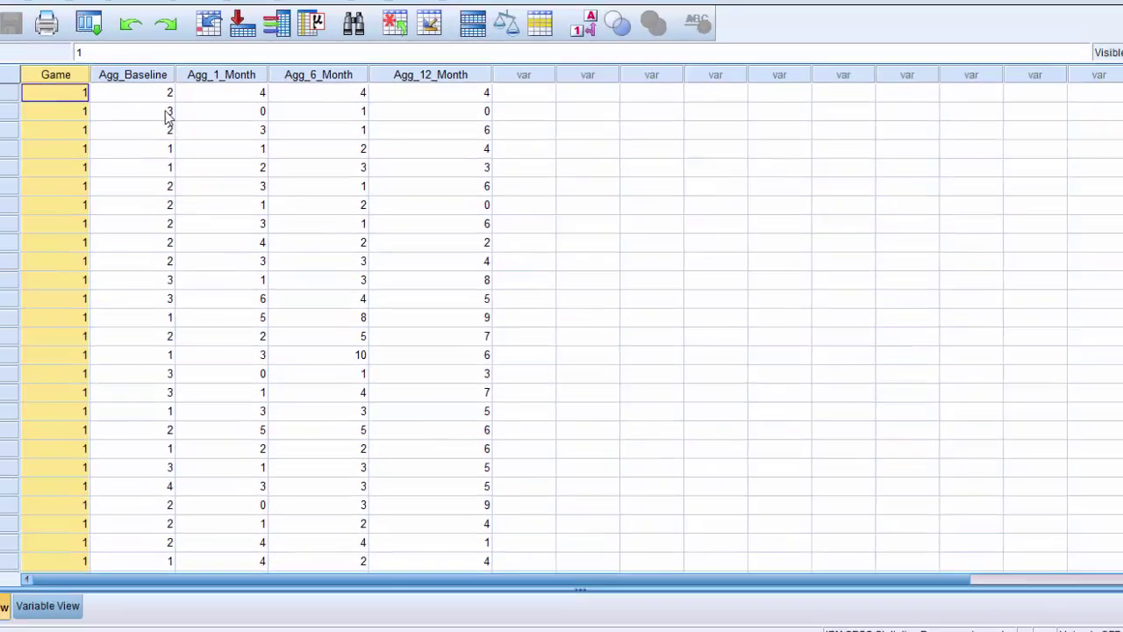
click(186, 101)
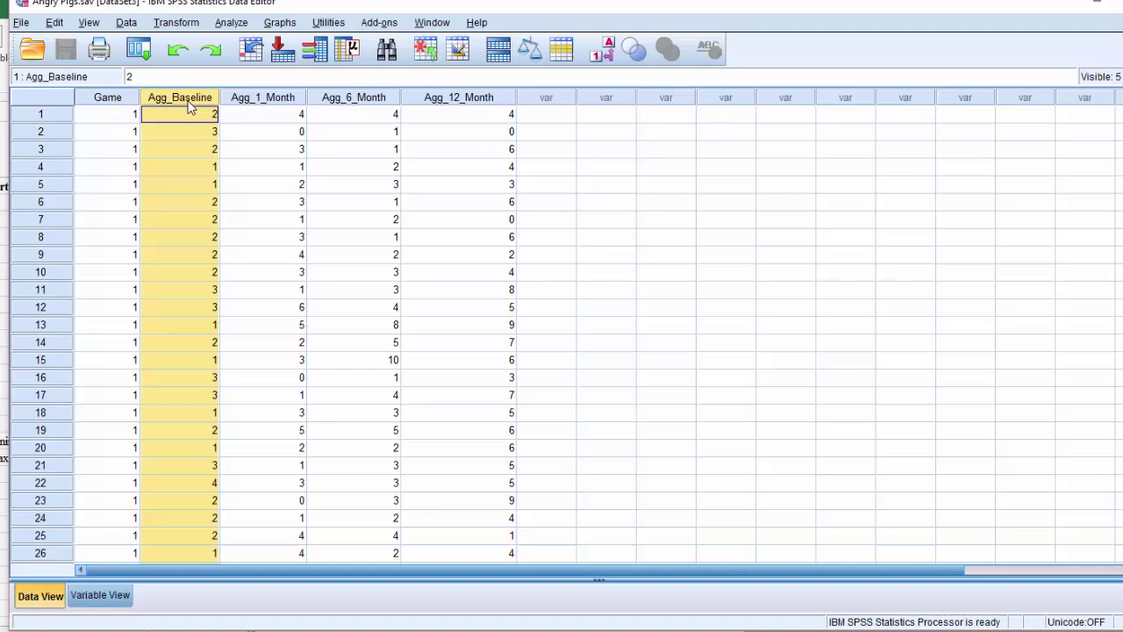
click(255, 99)
click(349, 100)
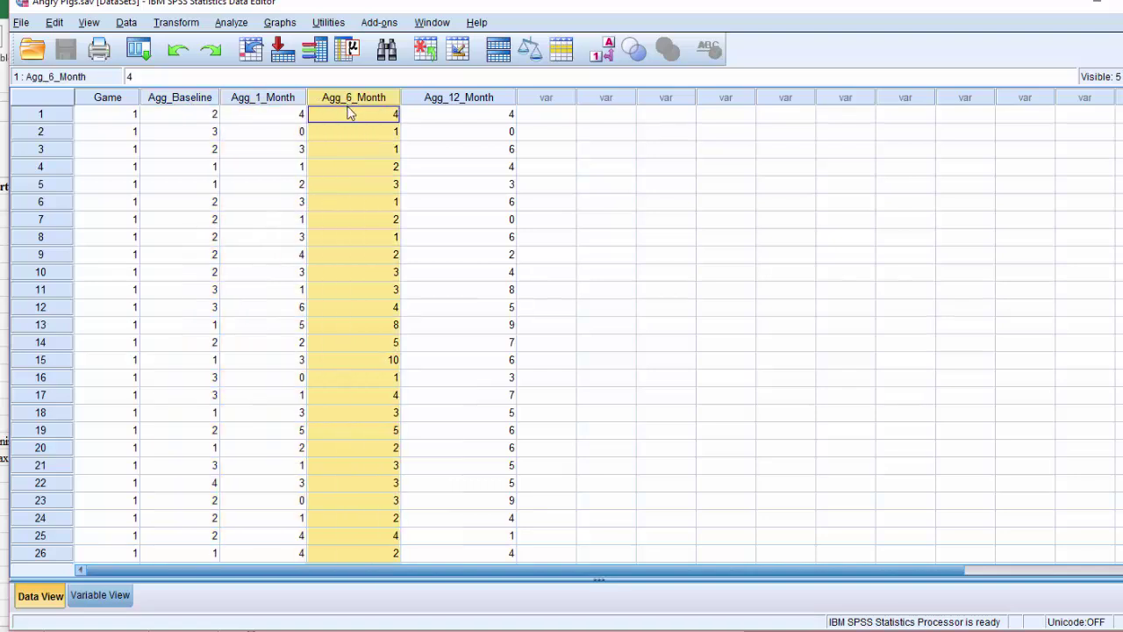
click(474, 100)
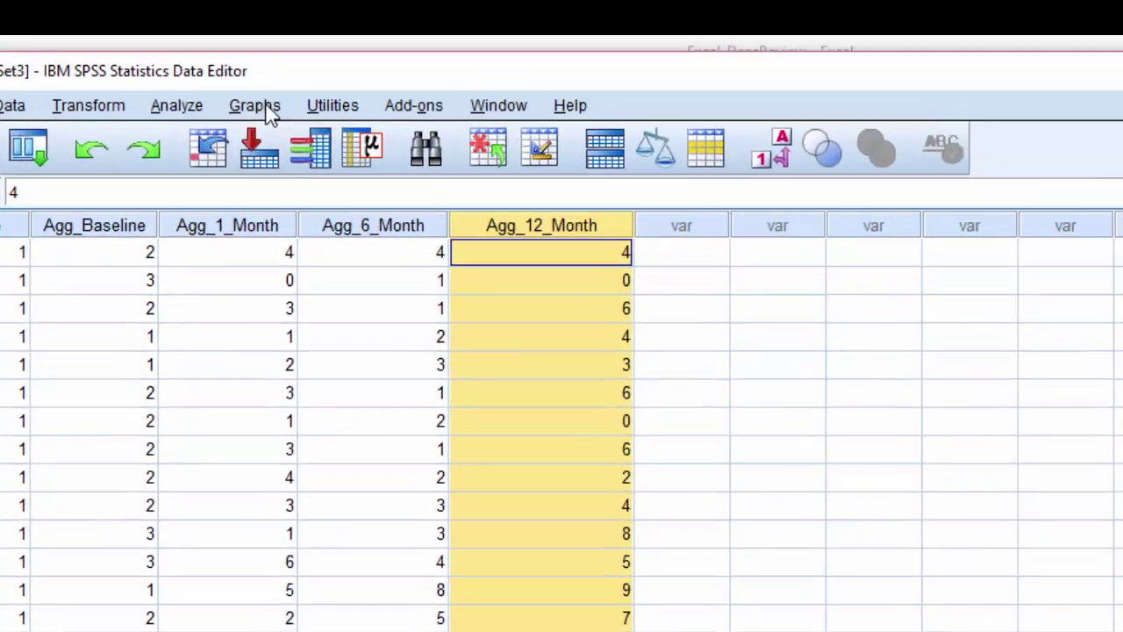
Generate a simple bar chart of case counts using summaries for groups of cases with Type of Game as category axis, and close its output
click(272, 46)
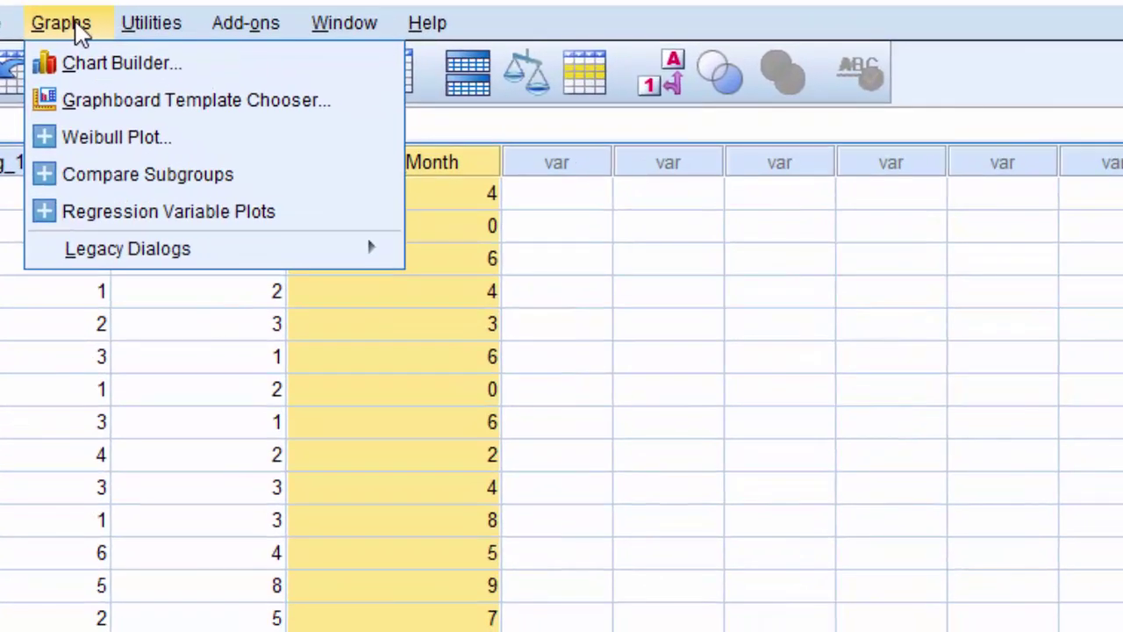
mouse_move(127, 248)
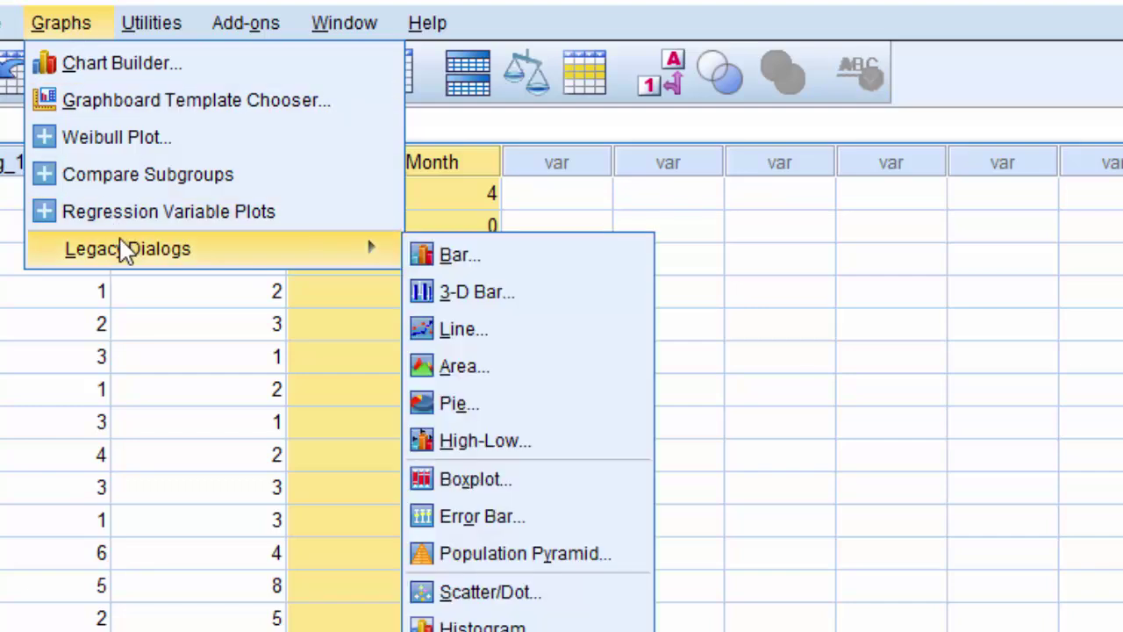
click(488, 260)
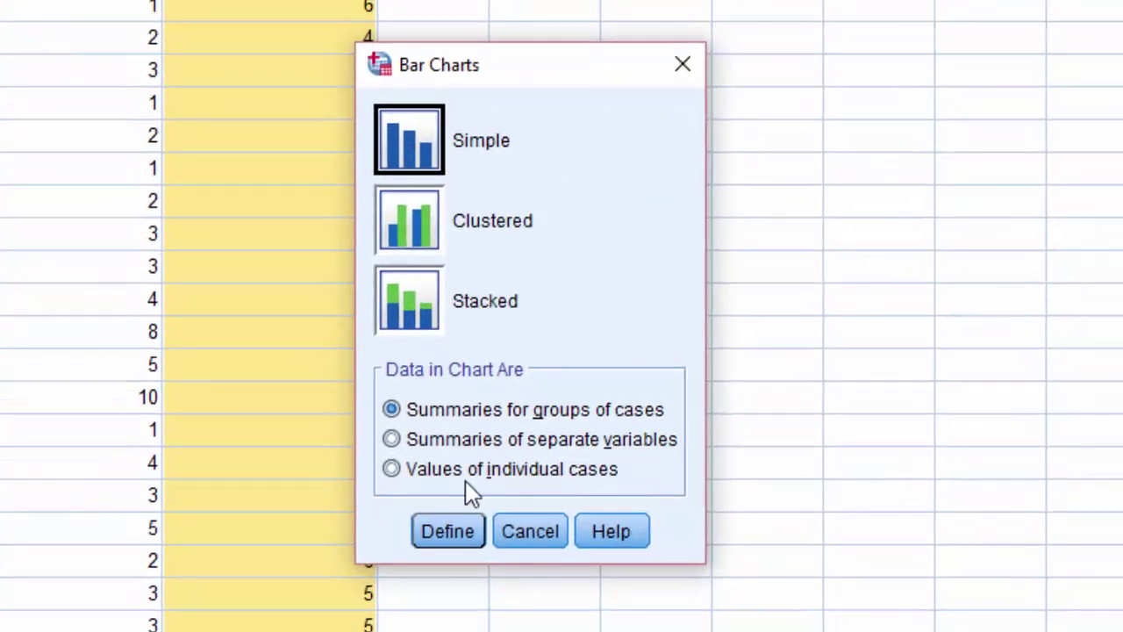
click(476, 533)
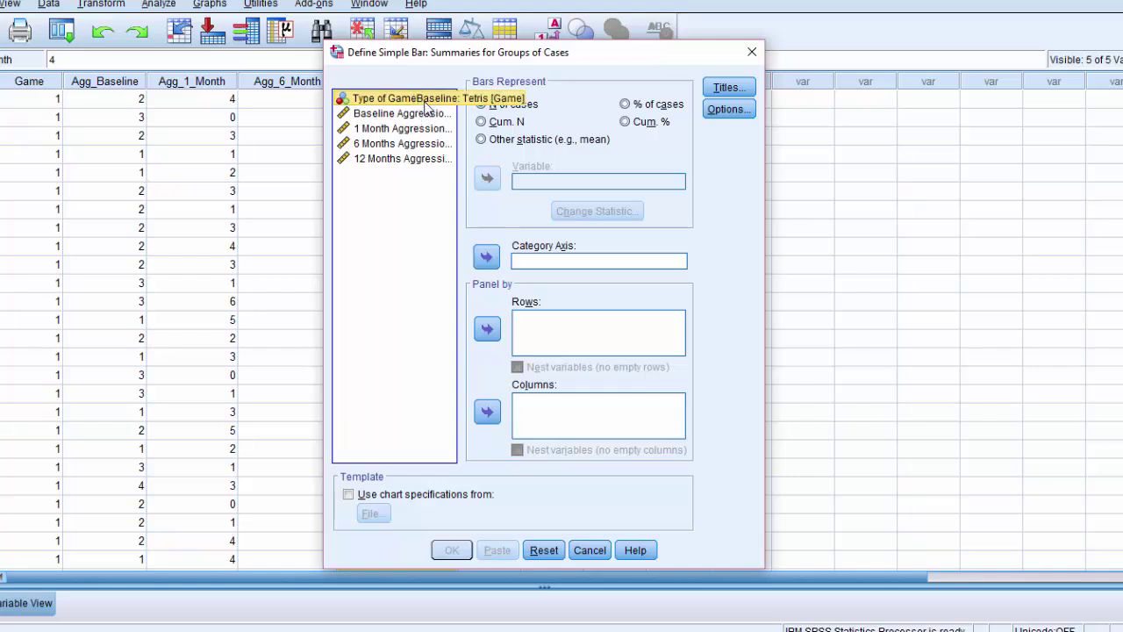
click(416, 100)
click(486, 256)
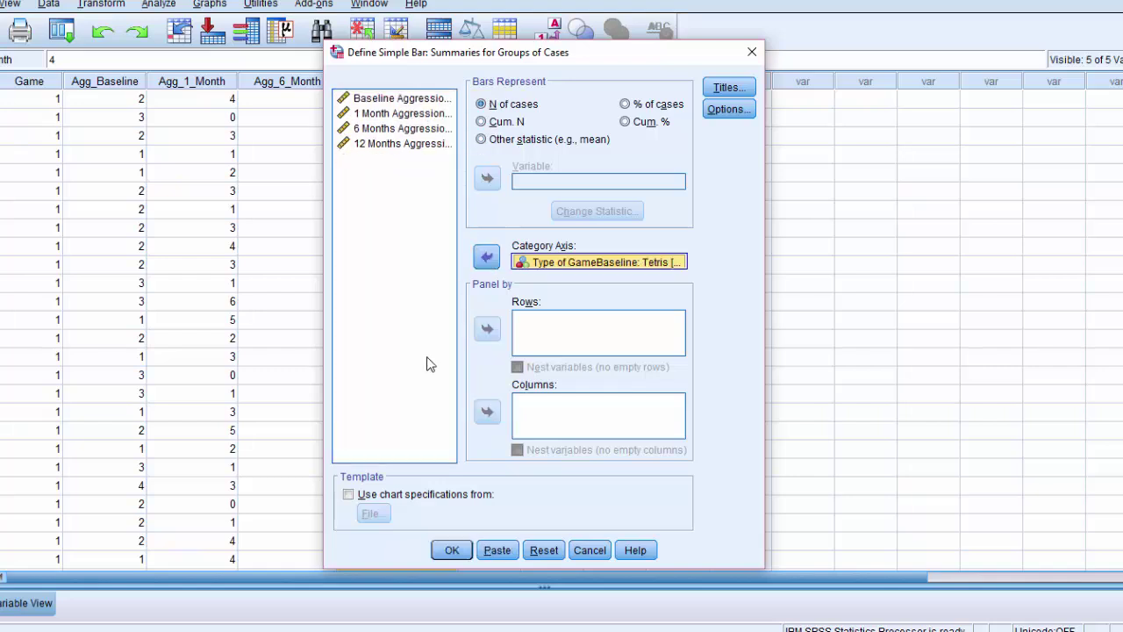
click(451, 550)
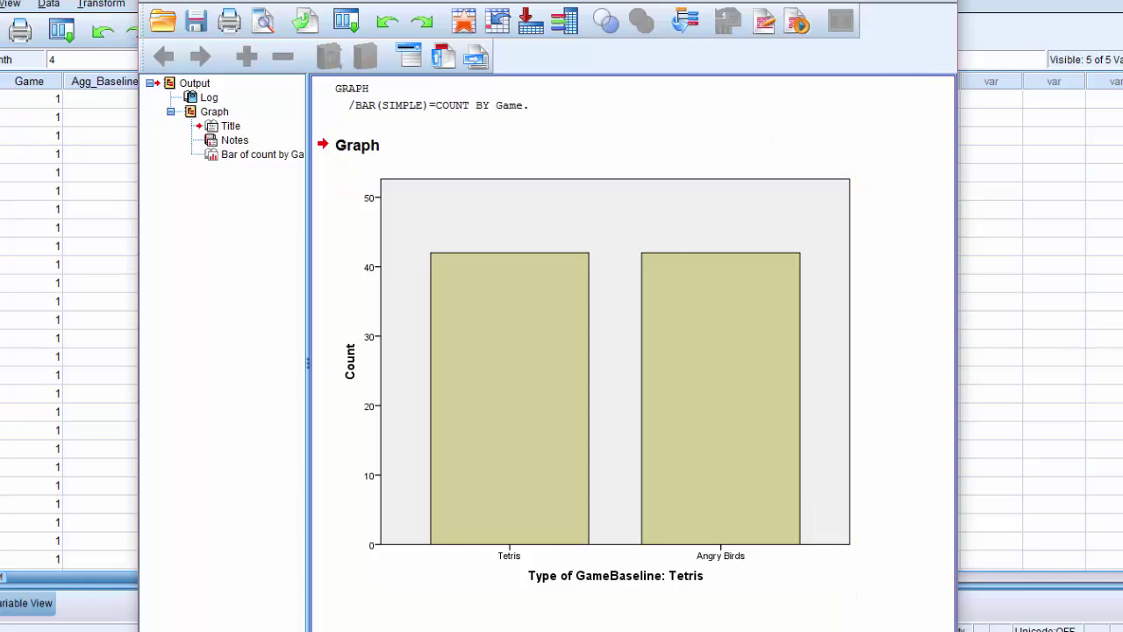
click(939, 2)
click(546, 346)
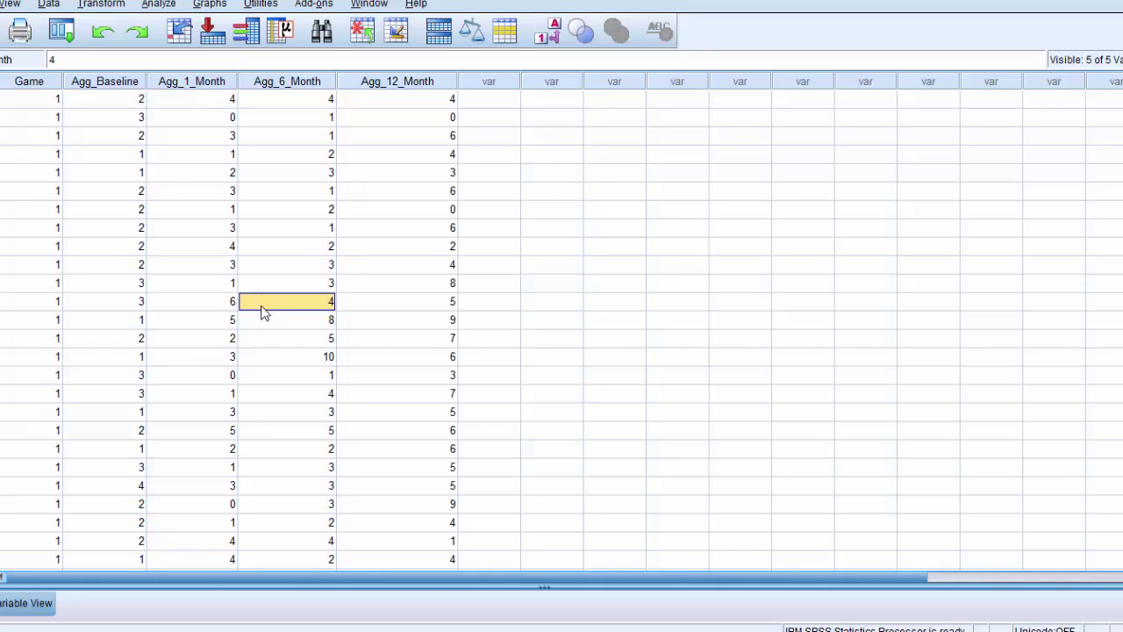
Generate a histogram of Baseline Aggression with the legacy Histogram command, without a normal curve
mouse_move(107, 92)
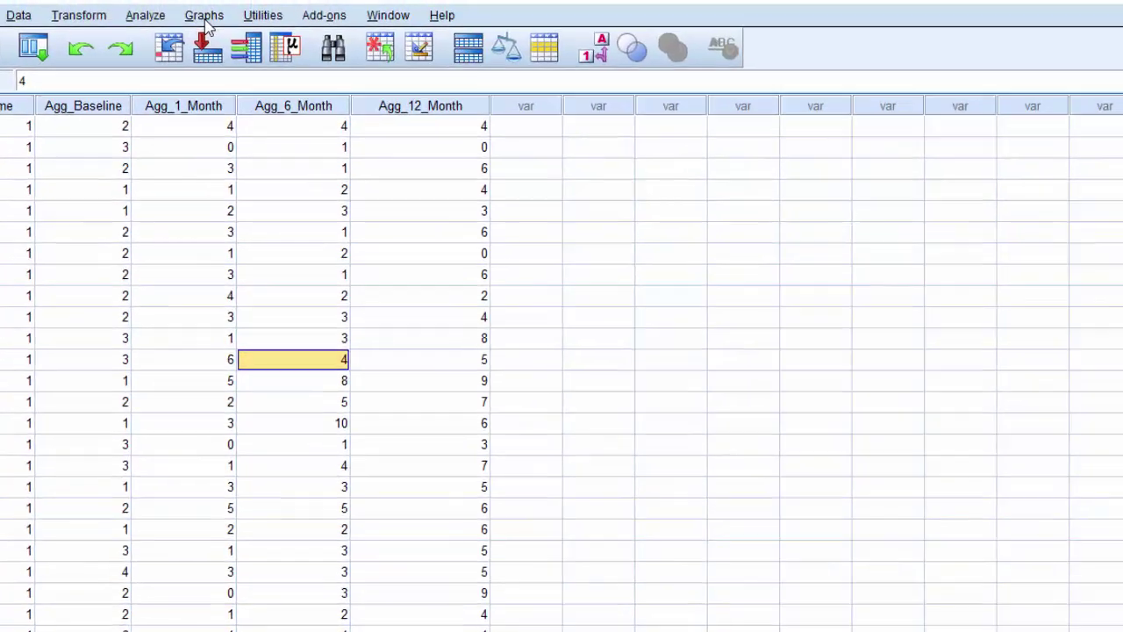
click(211, 8)
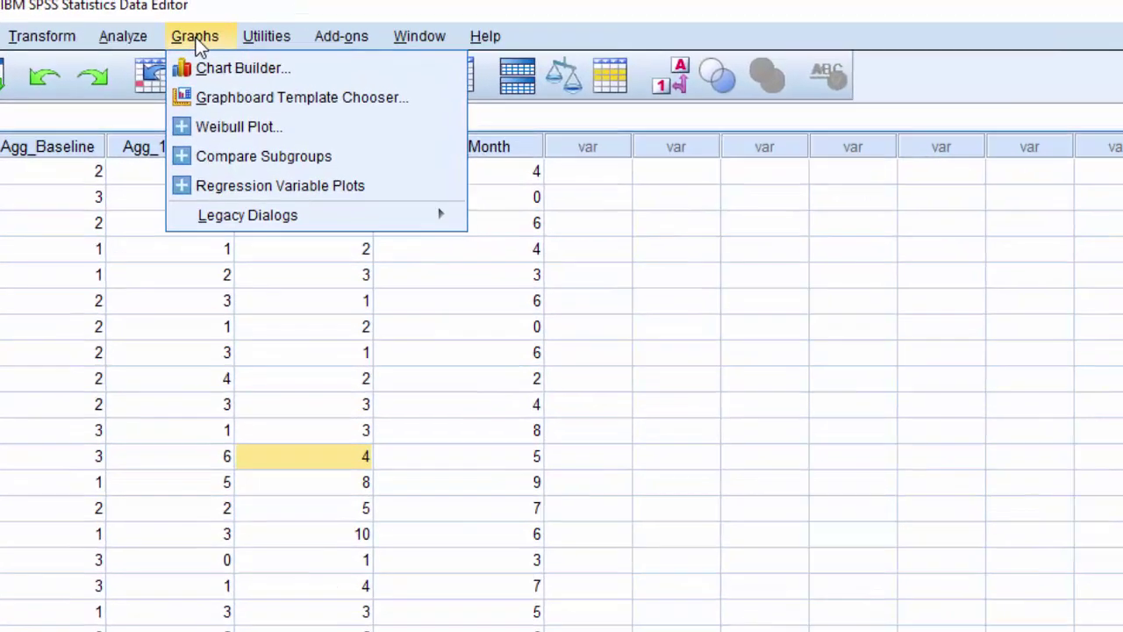
mouse_move(259, 223)
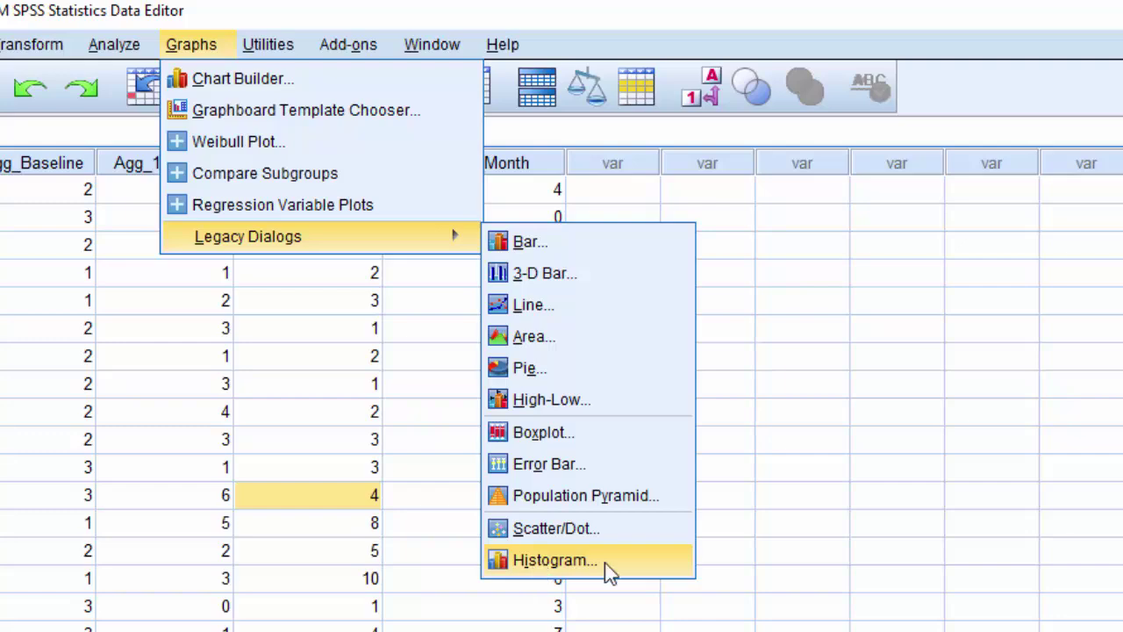
click(659, 560)
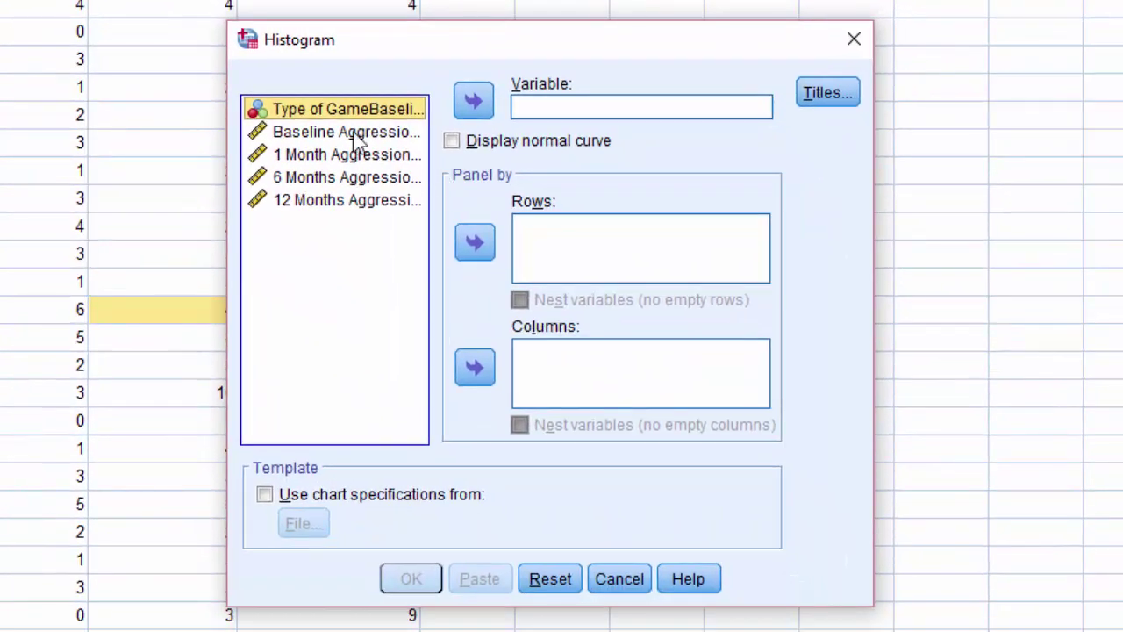
click(355, 132)
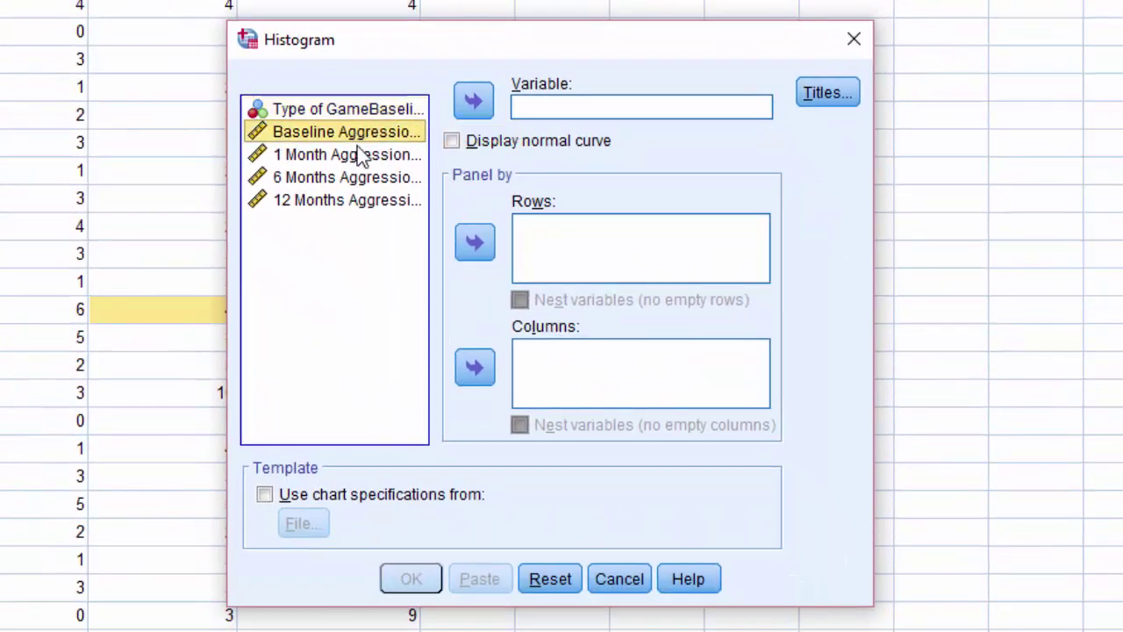
click(475, 102)
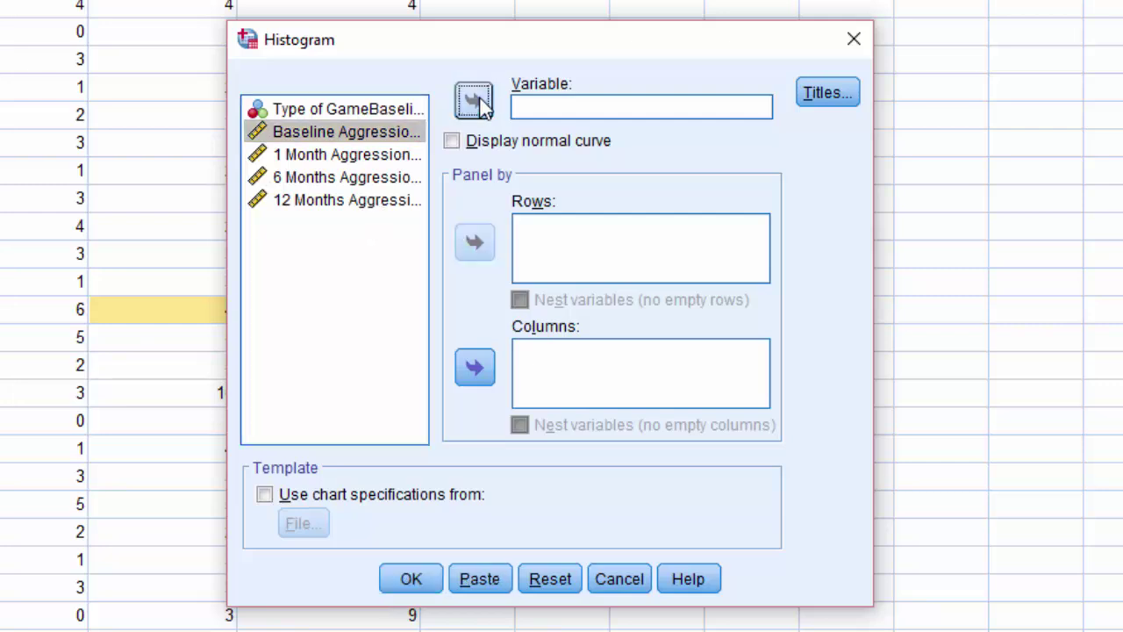
click(412, 582)
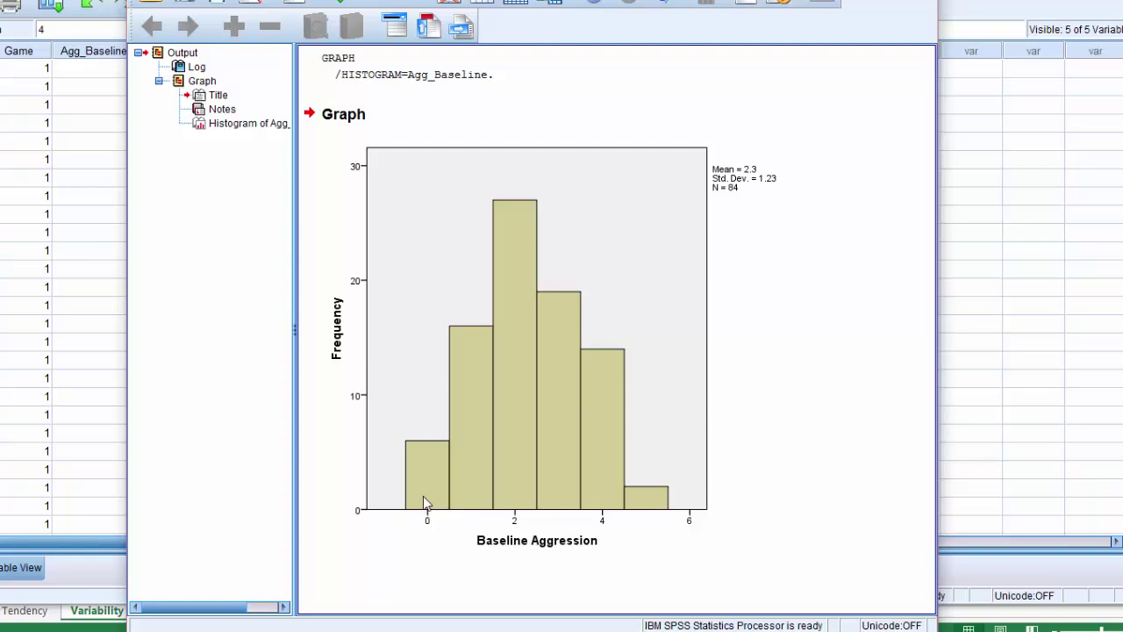
click(424, 496)
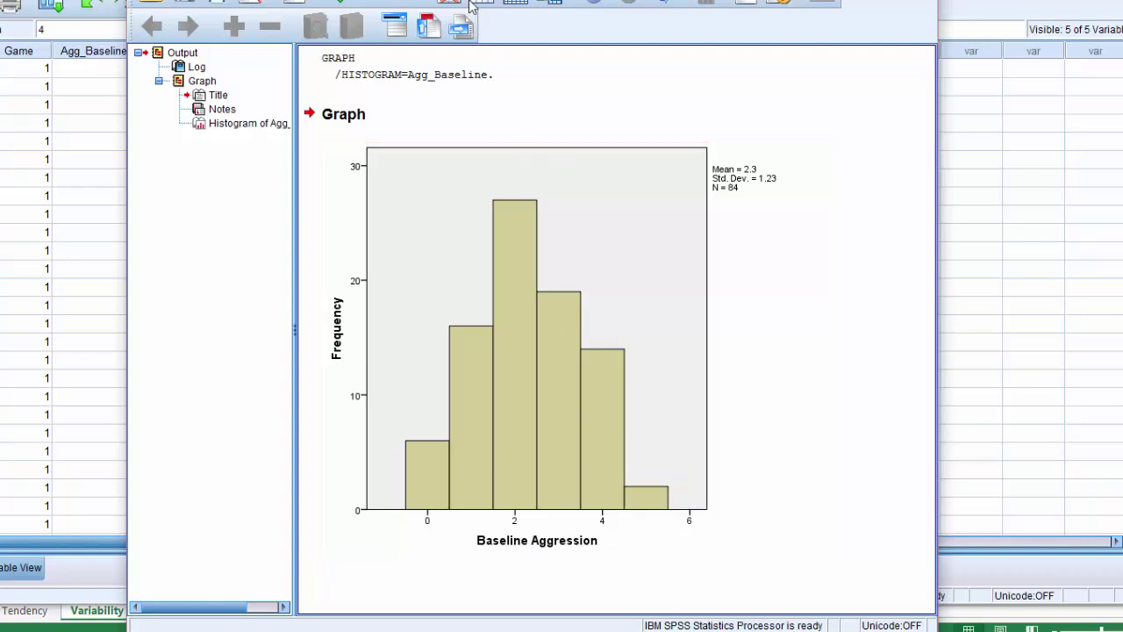
key(alt+a)
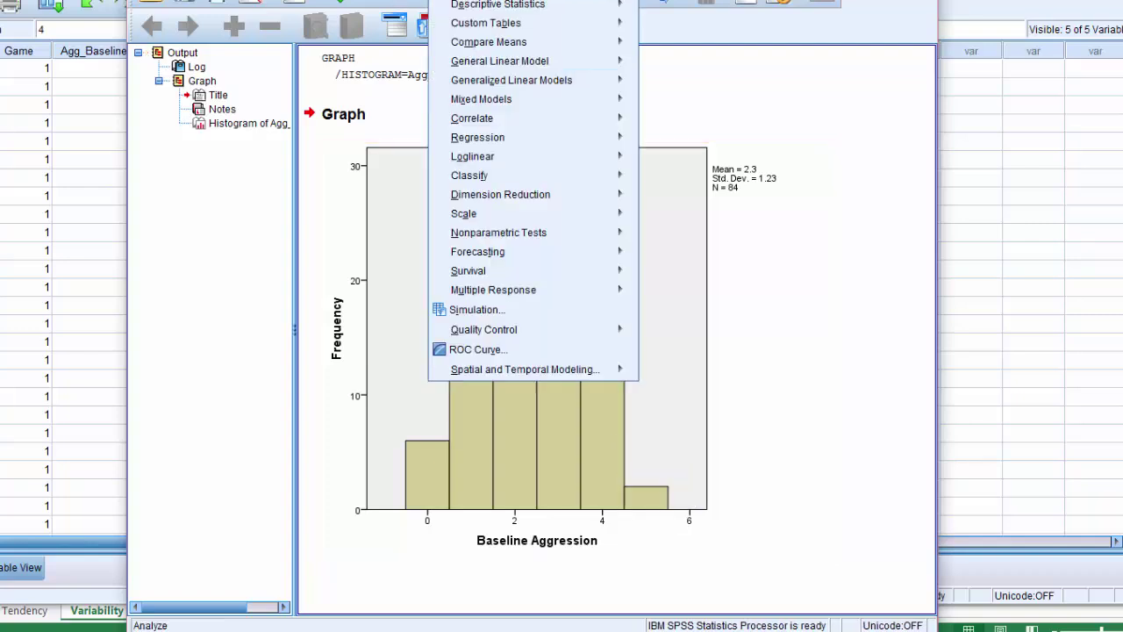
mouse_move(491, 0)
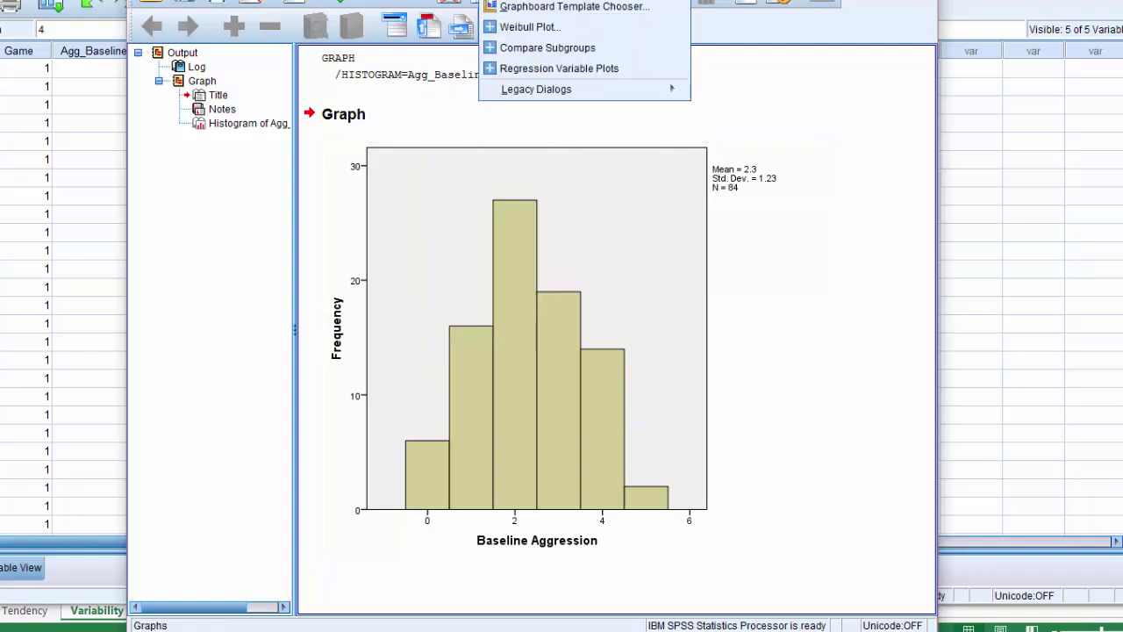
mouse_move(518, 91)
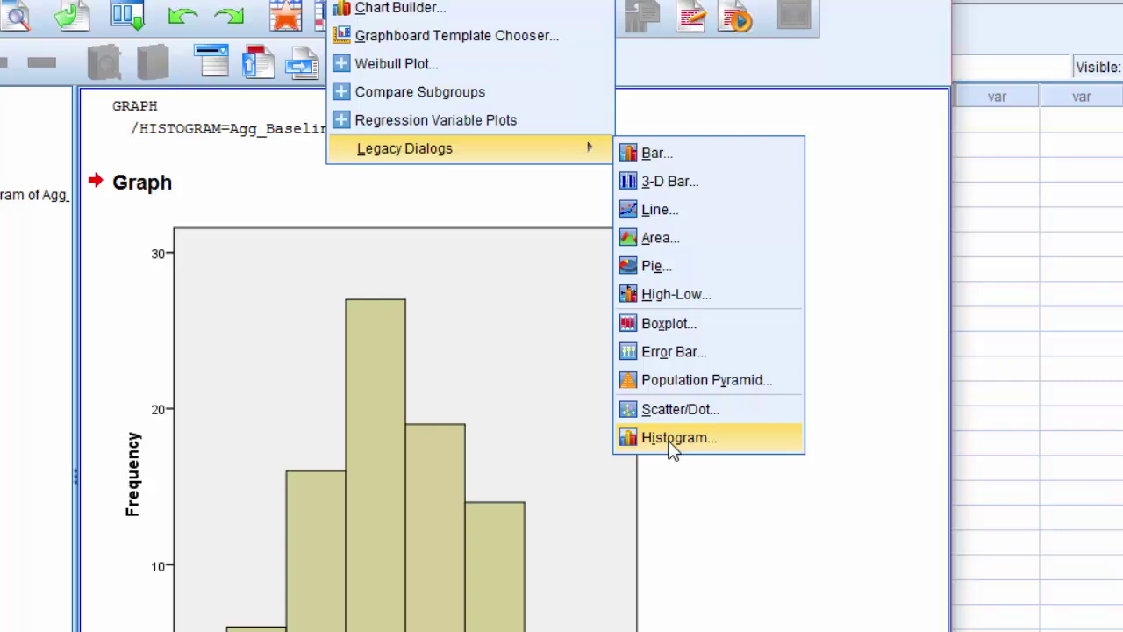
click(819, 180)
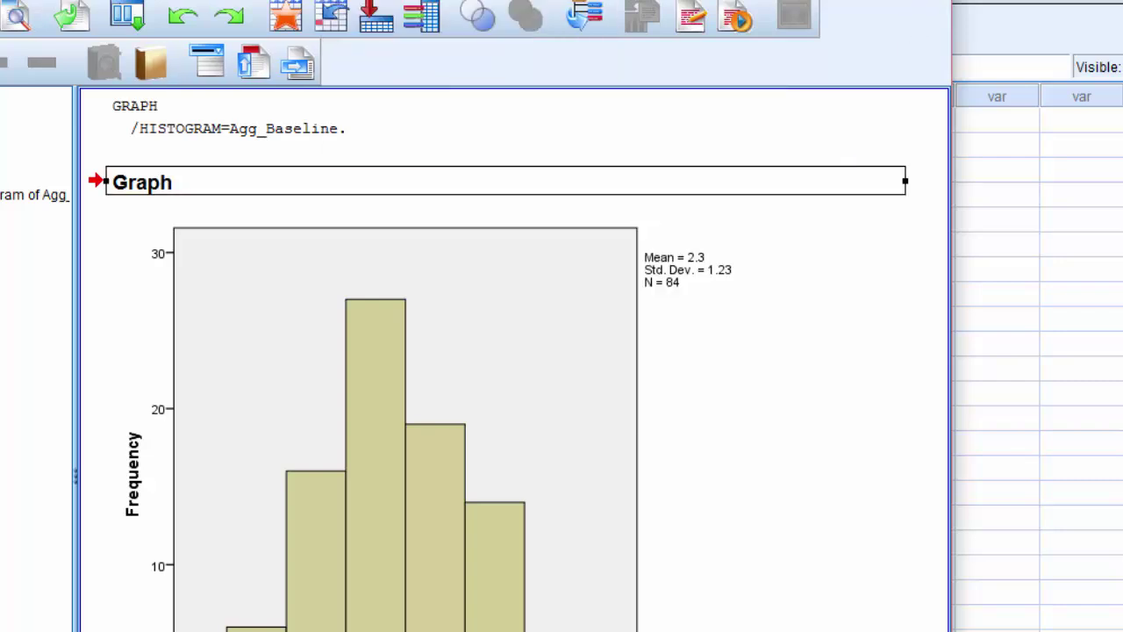
Close the histogram's output window and return to the data
click(930, 1)
click(398, 454)
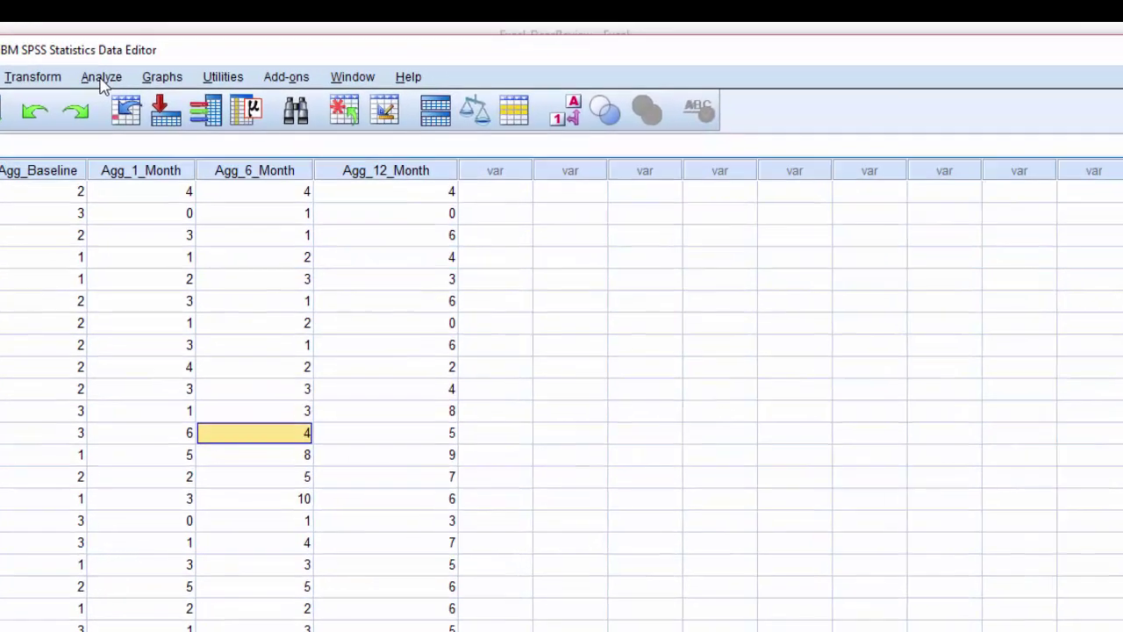
Set up an Explore analysis with Baseline Aggression as dependent variable and Descriptives with a 95% confidence interval for the mean
click(140, 127)
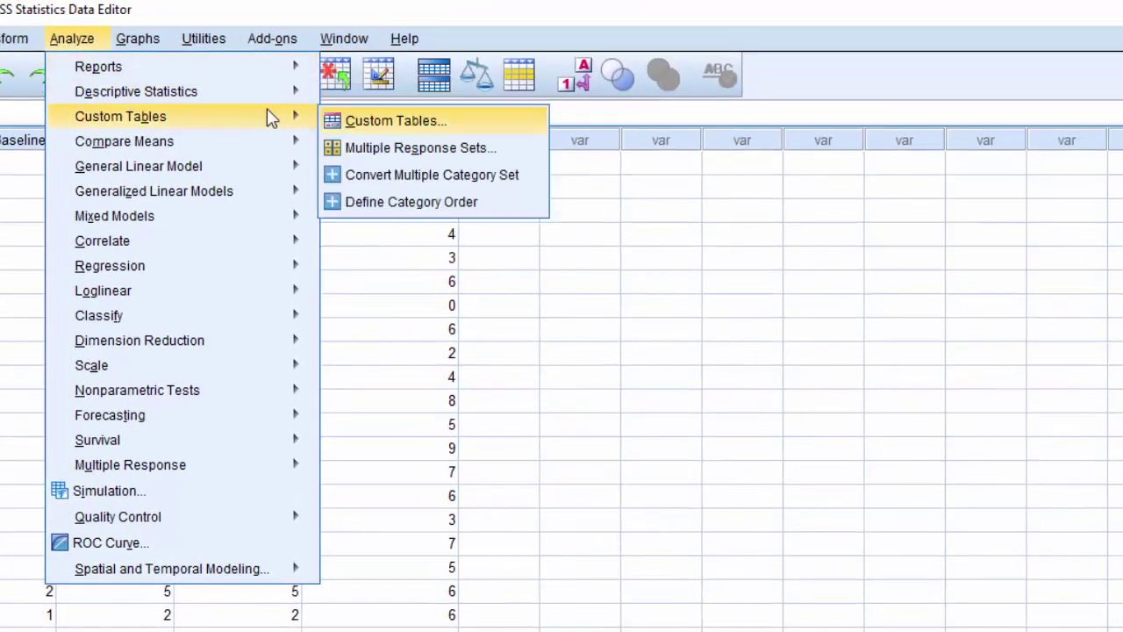
mouse_move(249, 102)
click(388, 150)
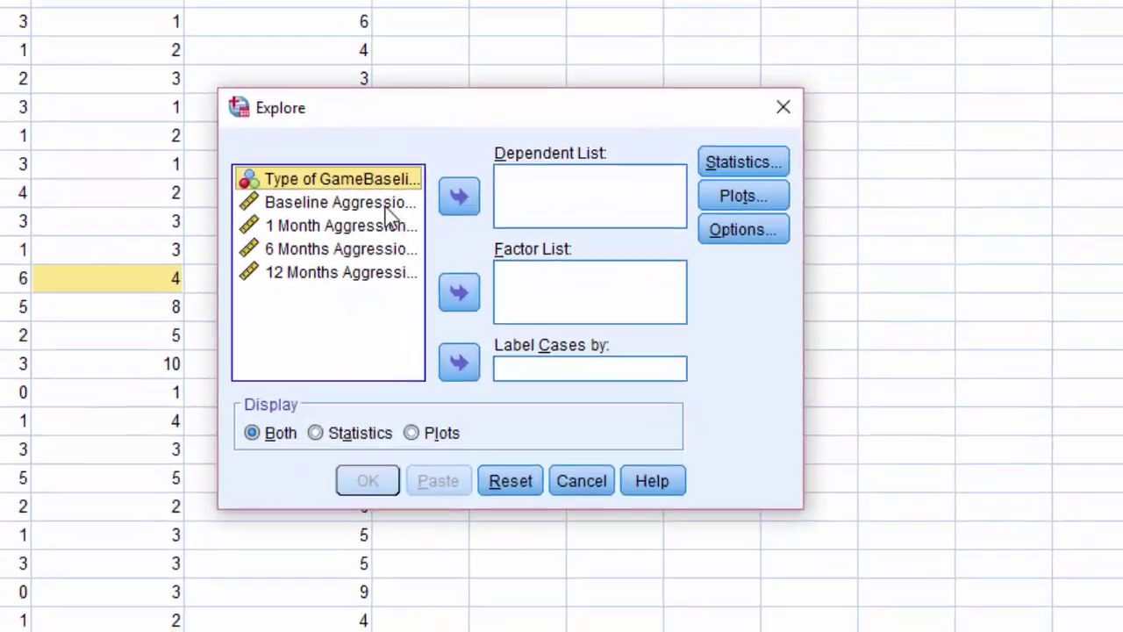
click(412, 284)
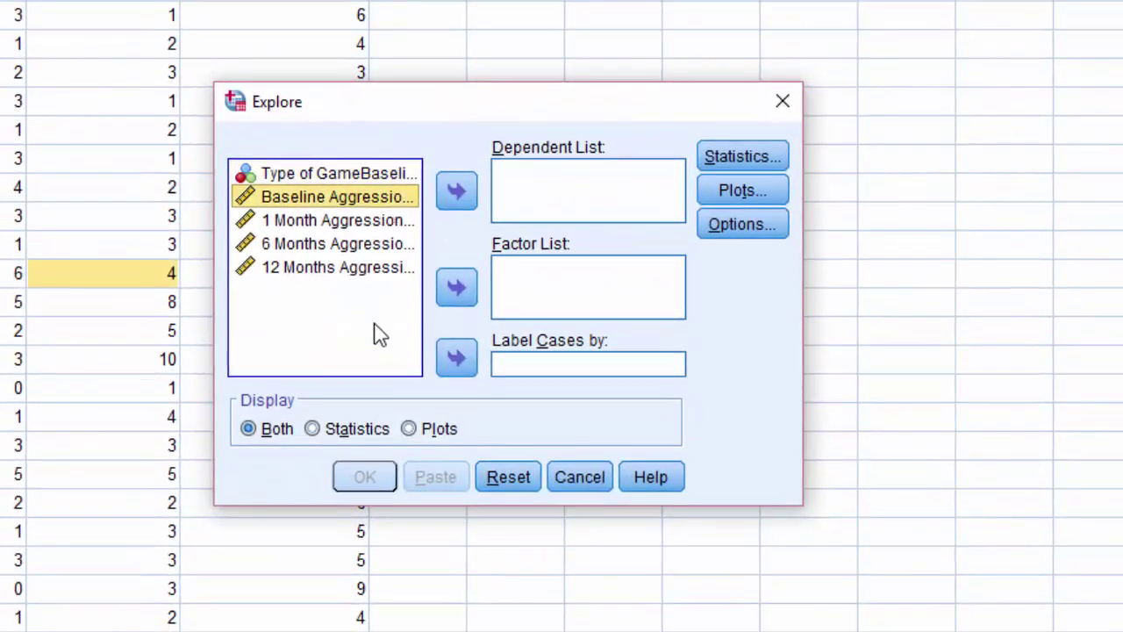
click(456, 189)
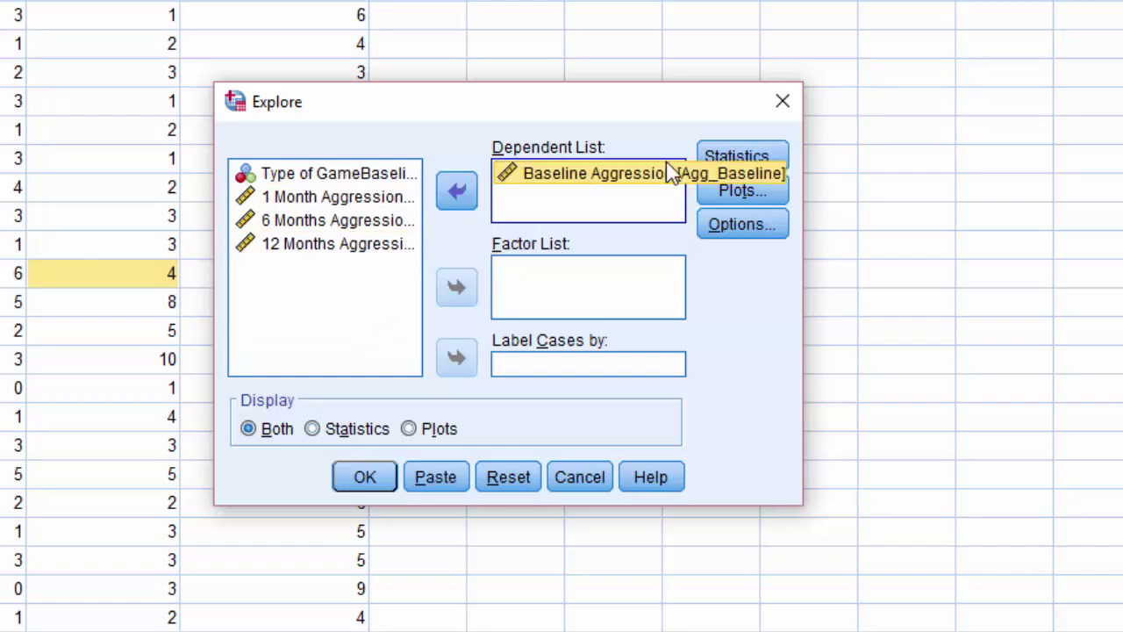
click(735, 158)
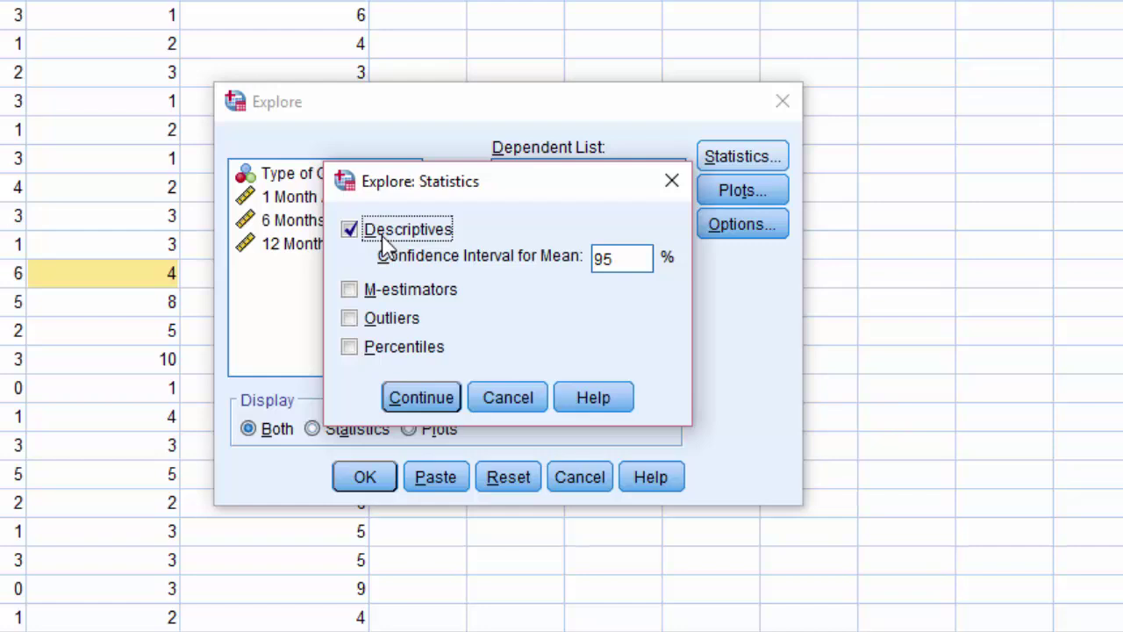
click(444, 401)
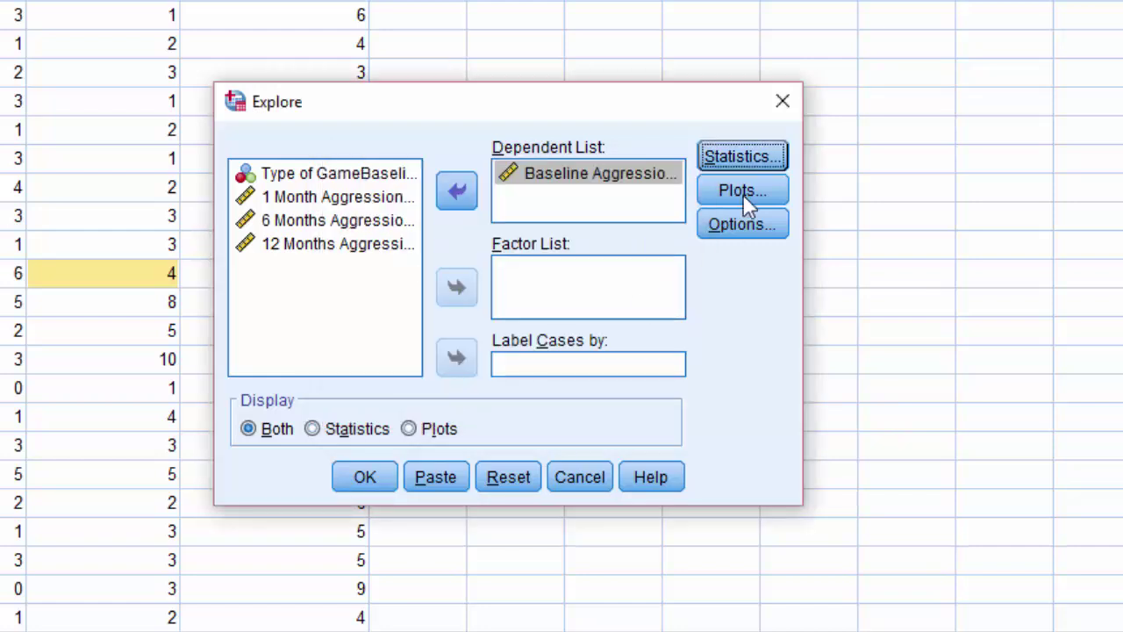
Add a histogram to the Explore plots alongside the stem-and-leaf plot and factor-levels-together boxplot, and run the analysis
click(755, 191)
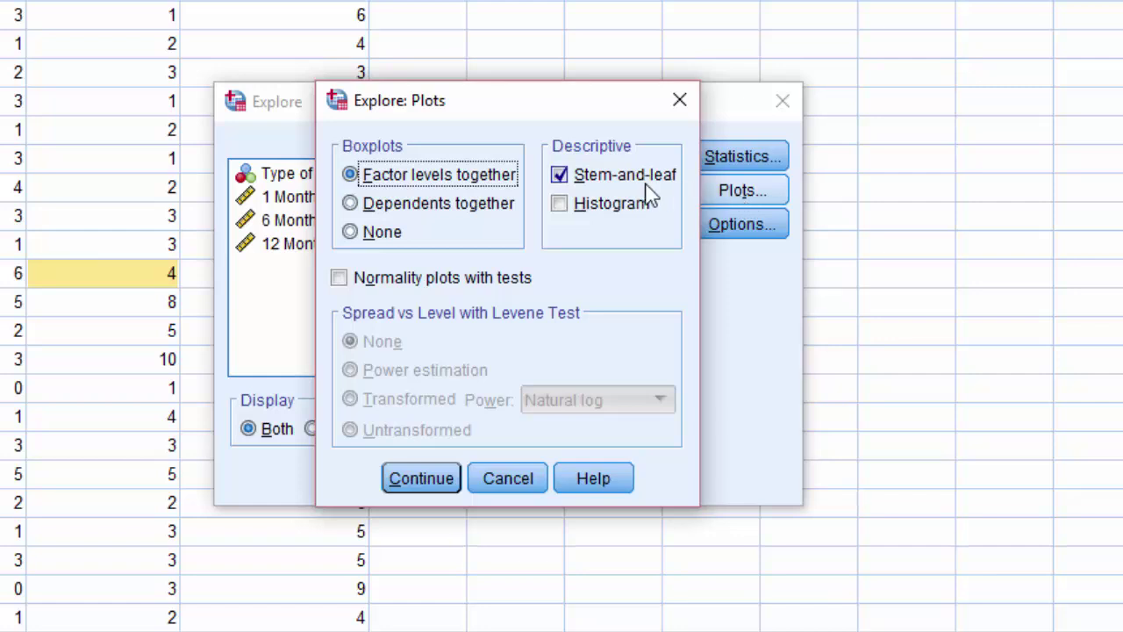
click(562, 206)
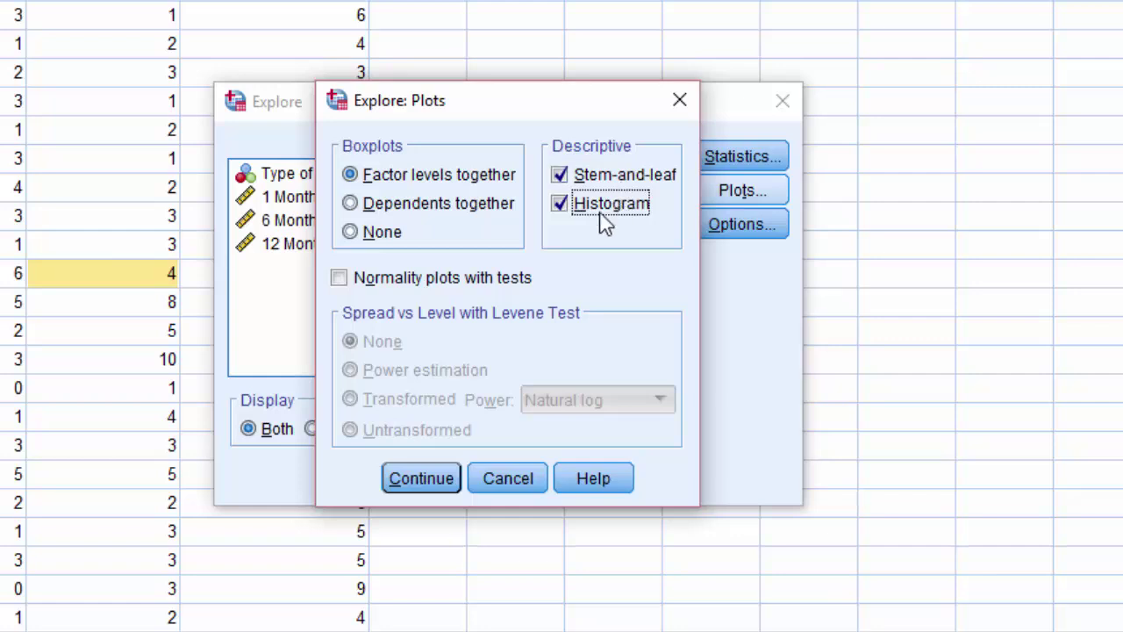
click(422, 487)
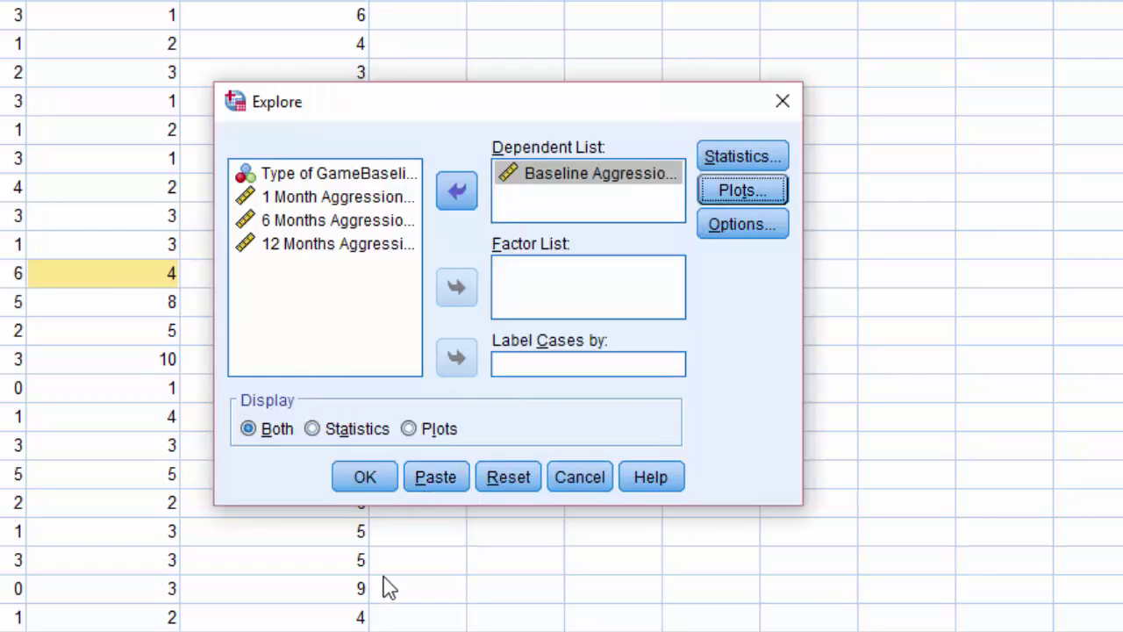
click(371, 476)
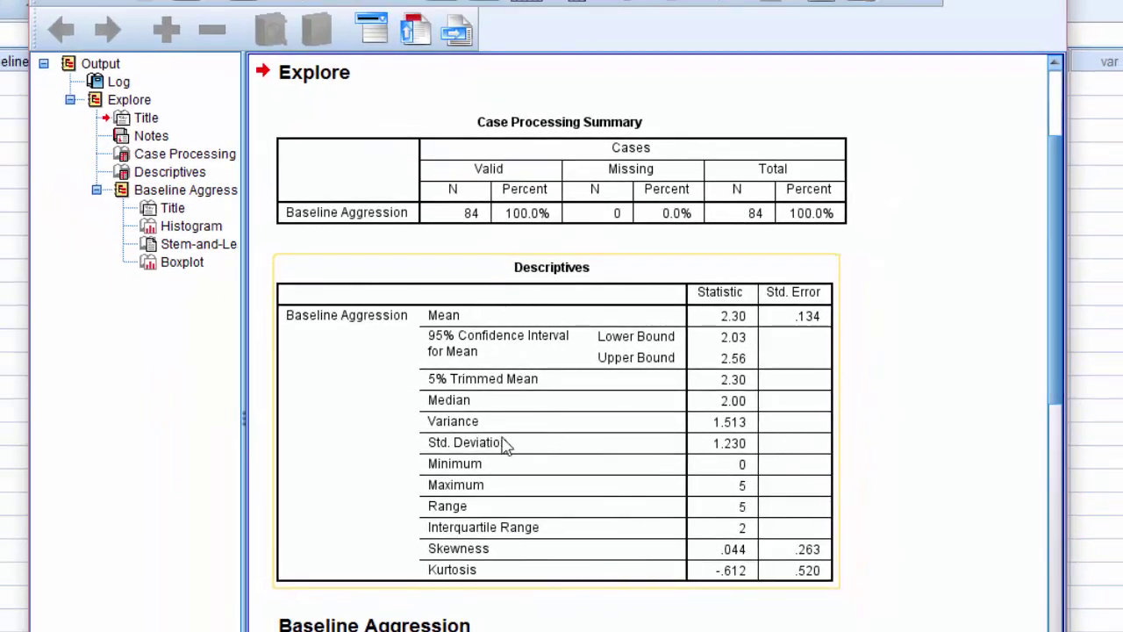
Review the Explore output for Baseline Aggression: the histogram, stem-and-leaf plot, boxplot and Descriptives table, including skewness and kurtosis
scroll(502, 449, down, 10)
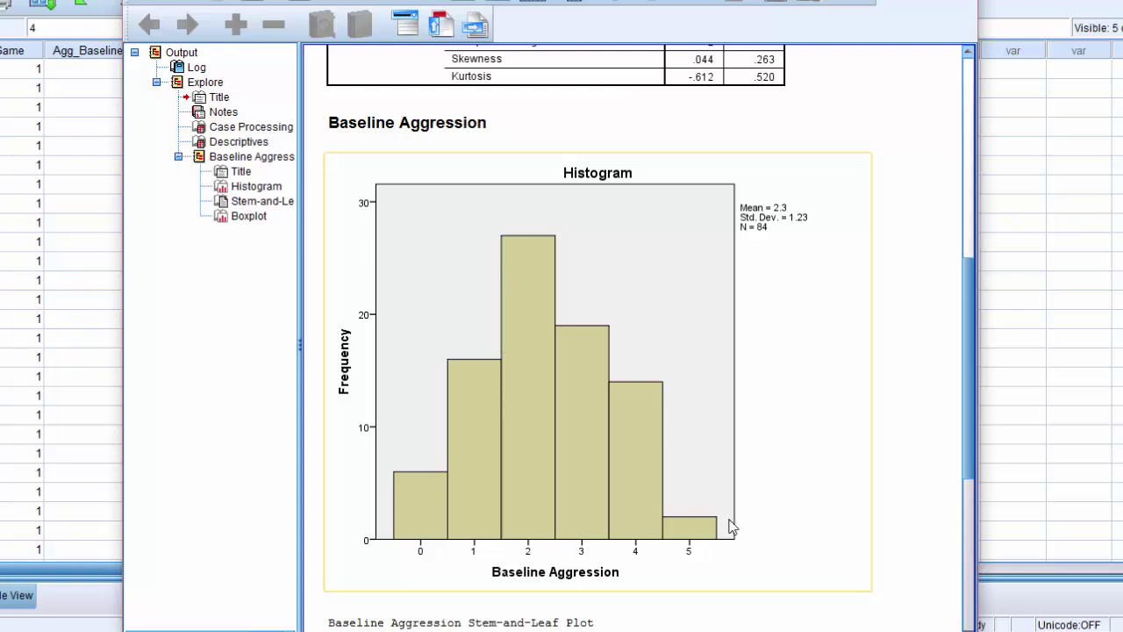
scroll(711, 516, down, 2)
scroll(711, 516, down, 10)
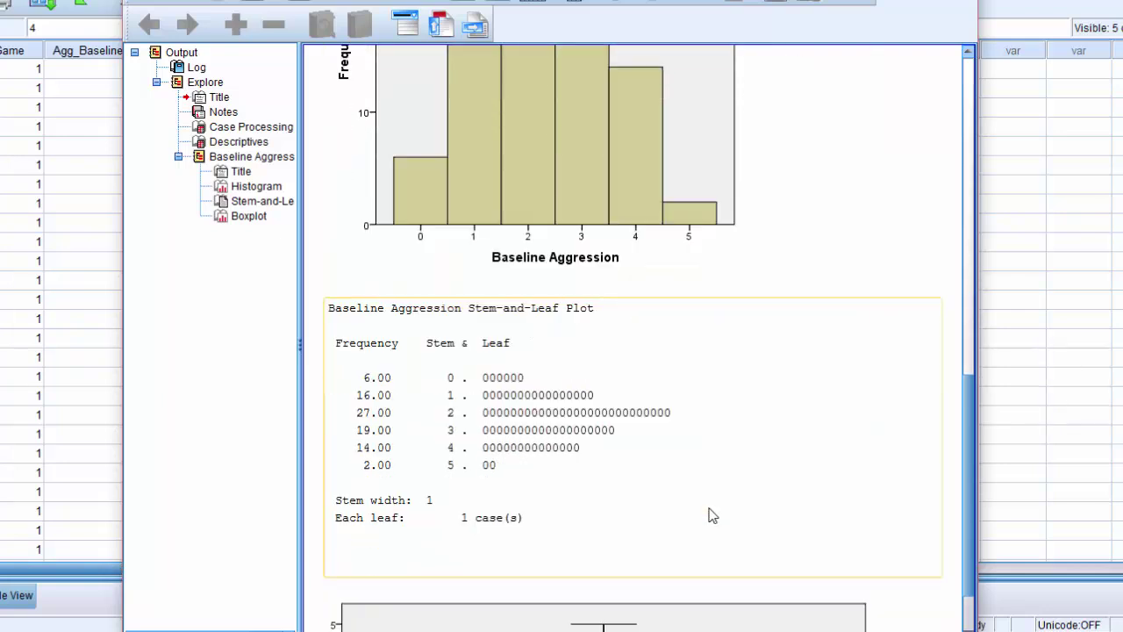
scroll(490, 260, down, 7)
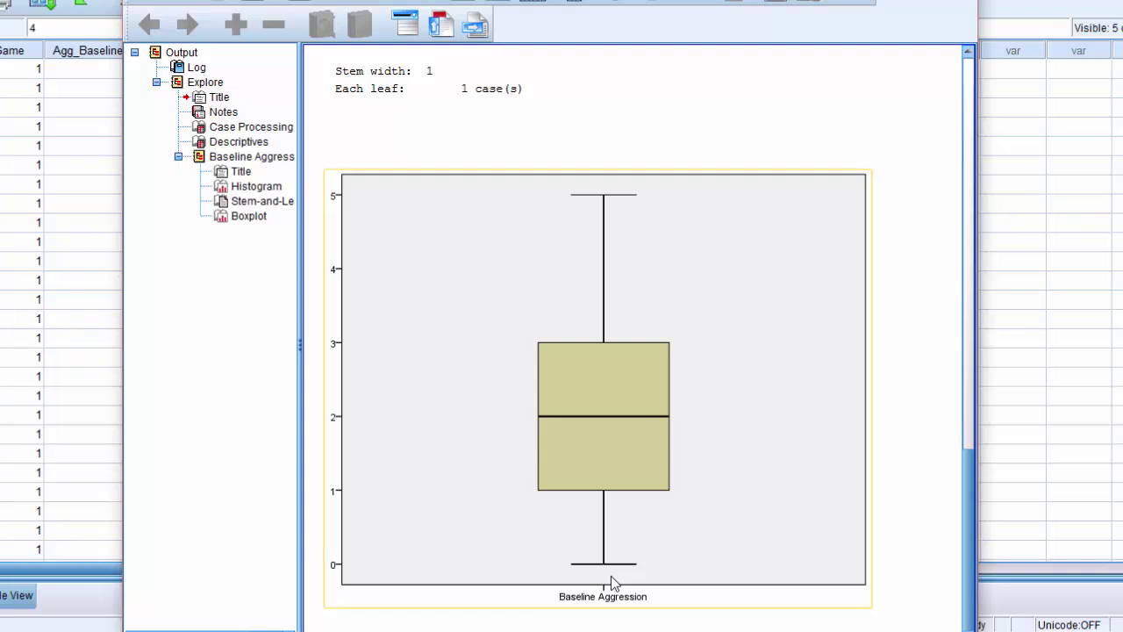
scroll(611, 576, up, 15)
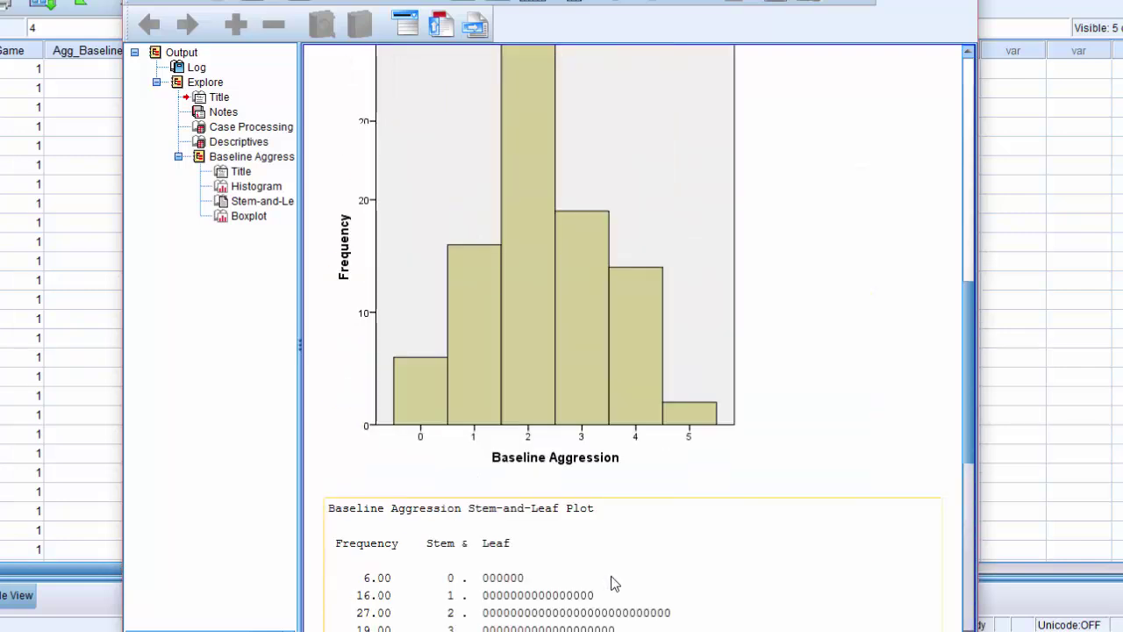
scroll(612, 576, up, 5)
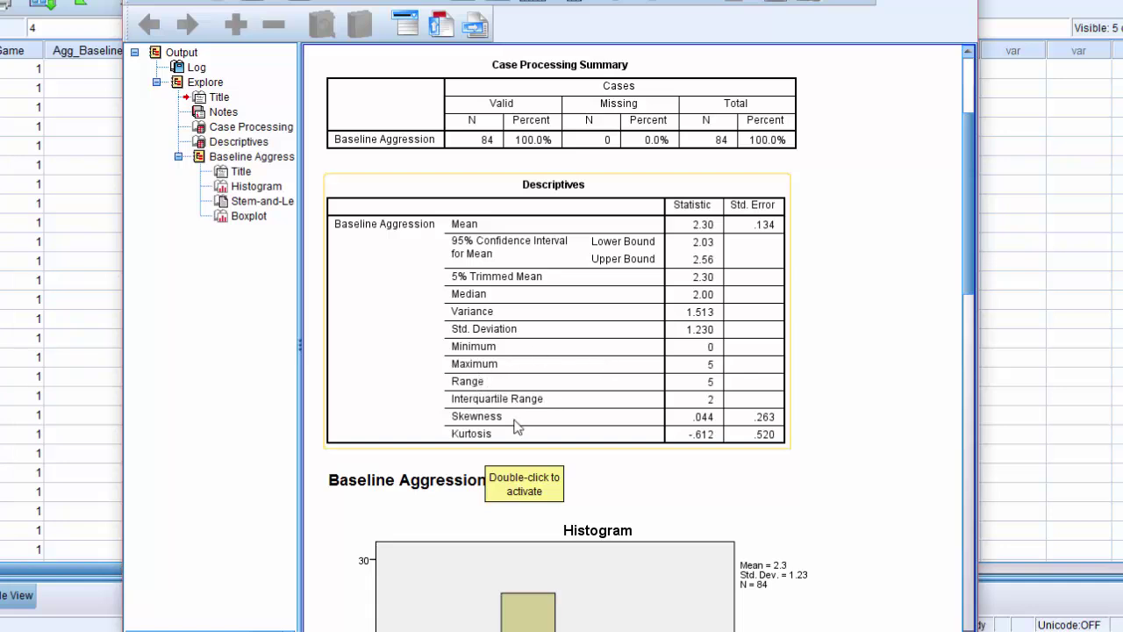
scroll(506, 443, down, 8)
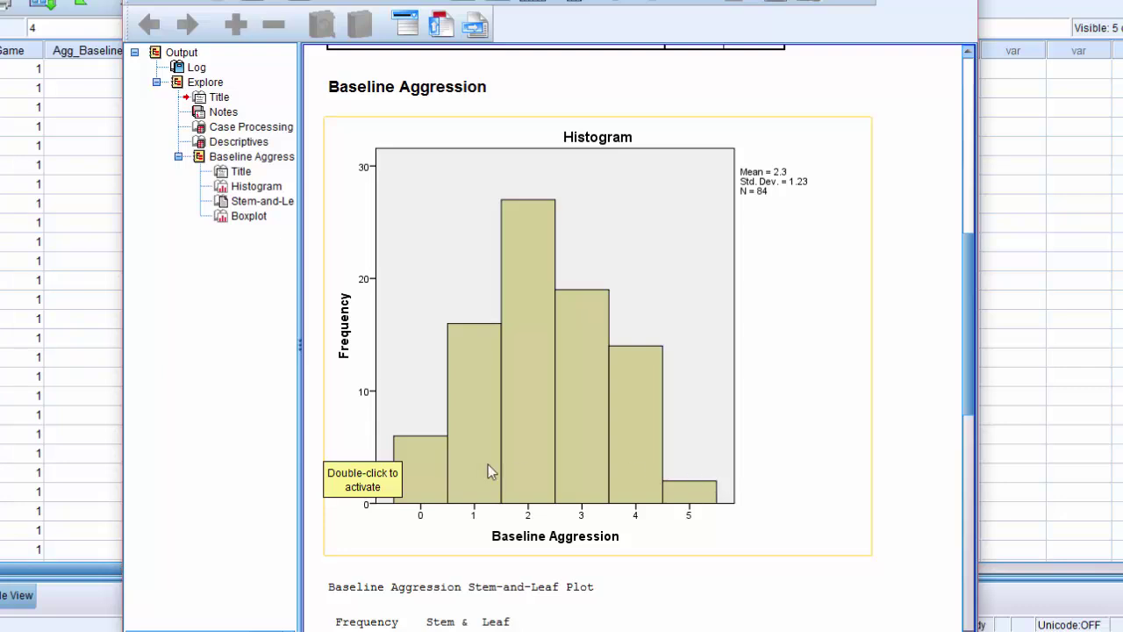
scroll(627, 468, up, 5)
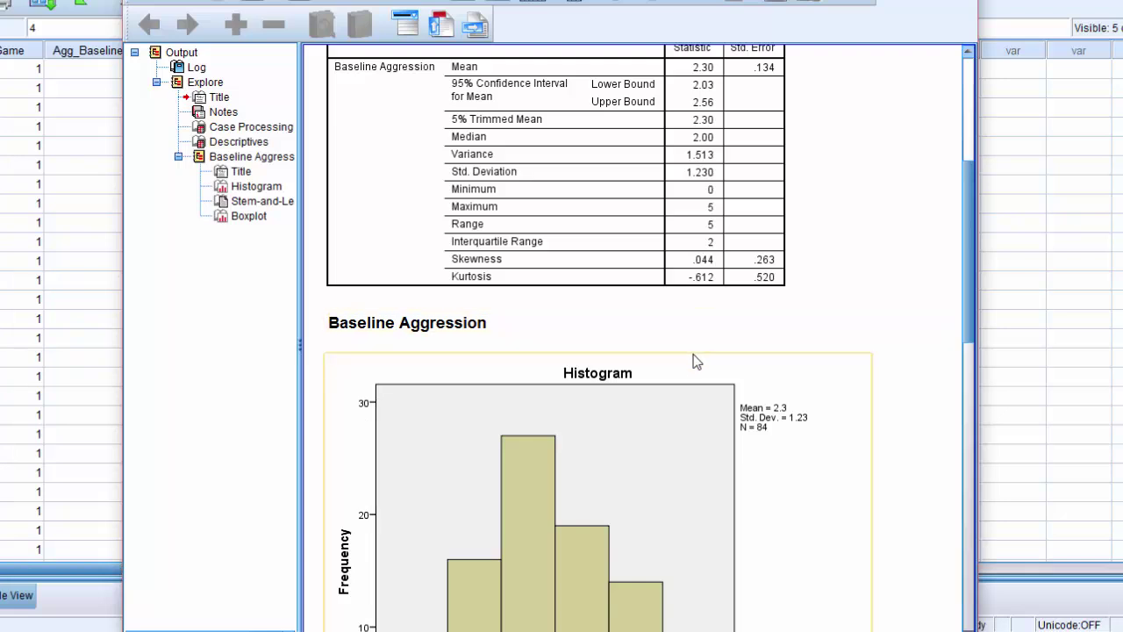
Set up a Frequencies analysis with Type of Game and Baseline Aggression as variables
key(alt+a)
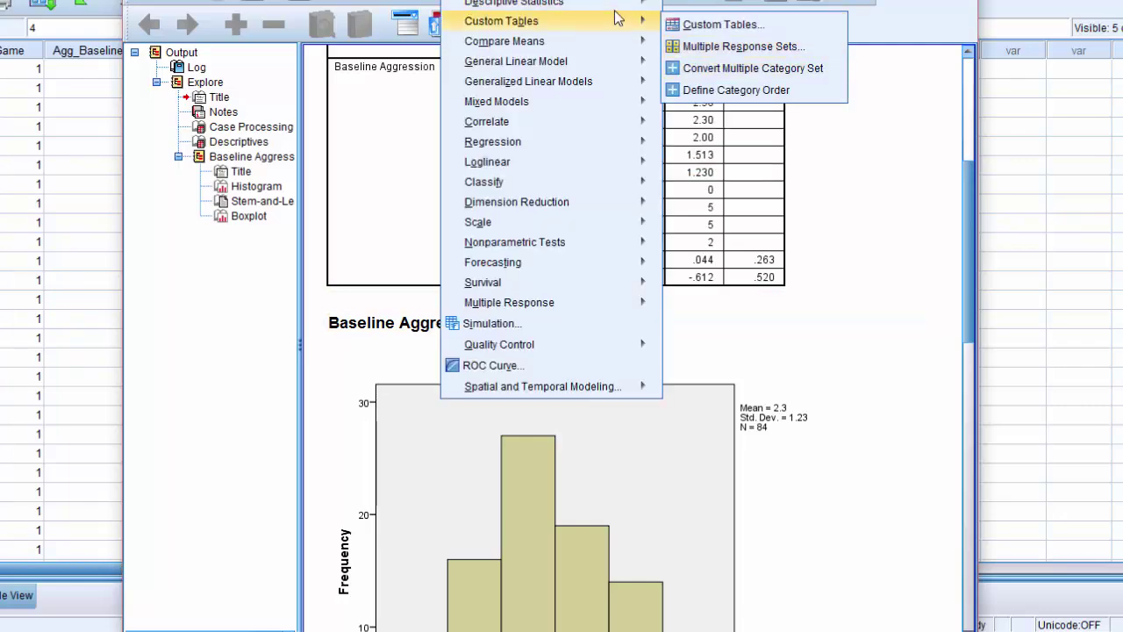
mouse_move(609, 4)
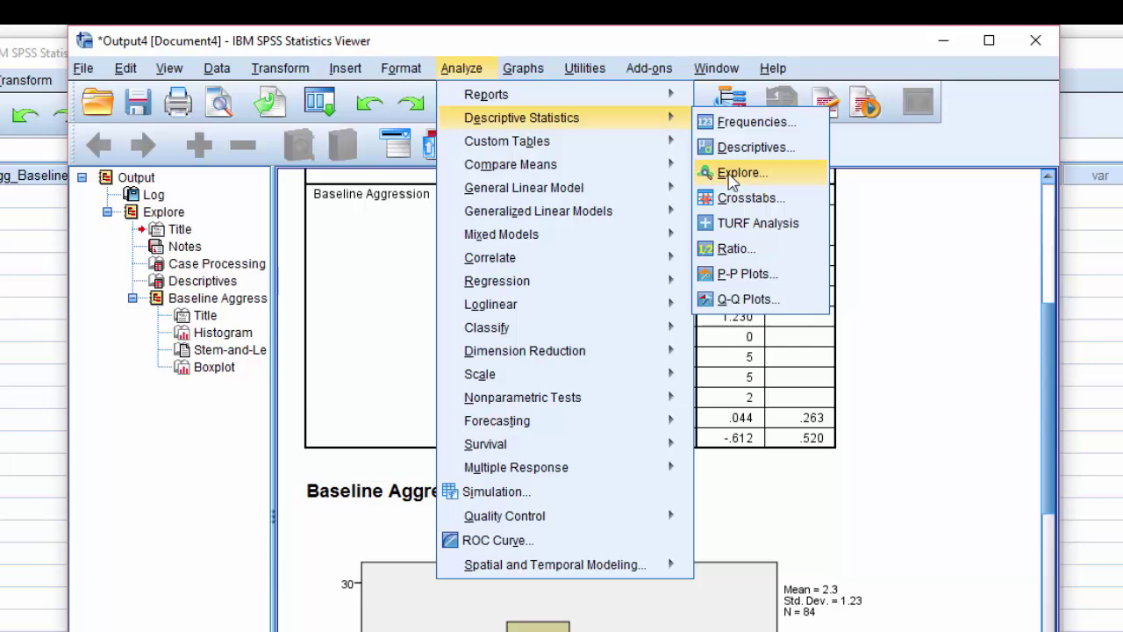
mouse_move(482, 118)
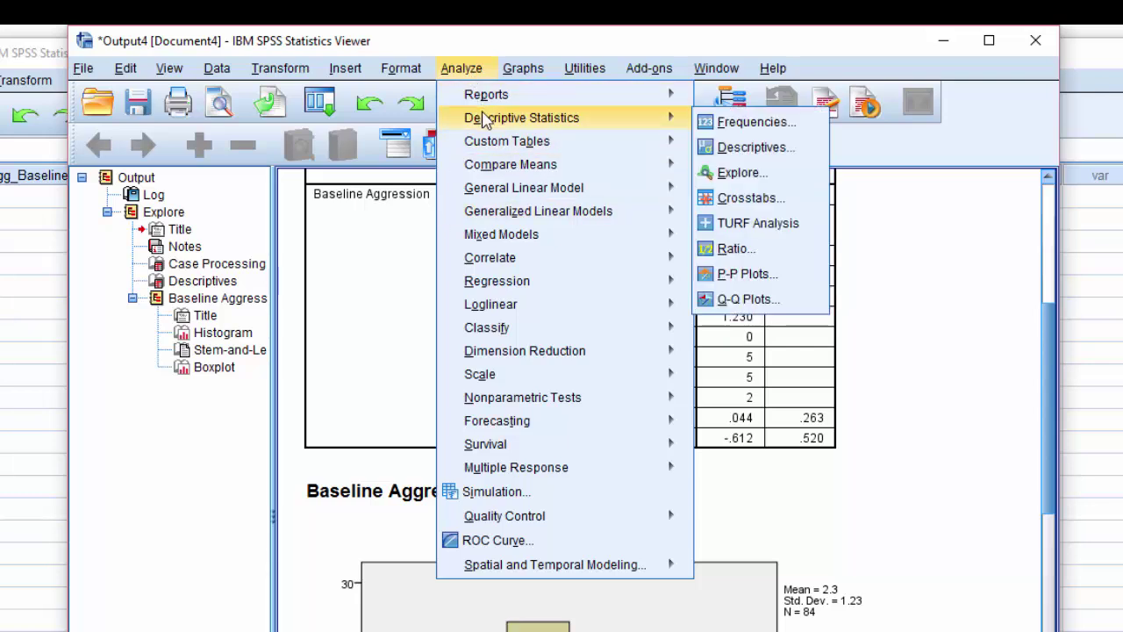
click(744, 127)
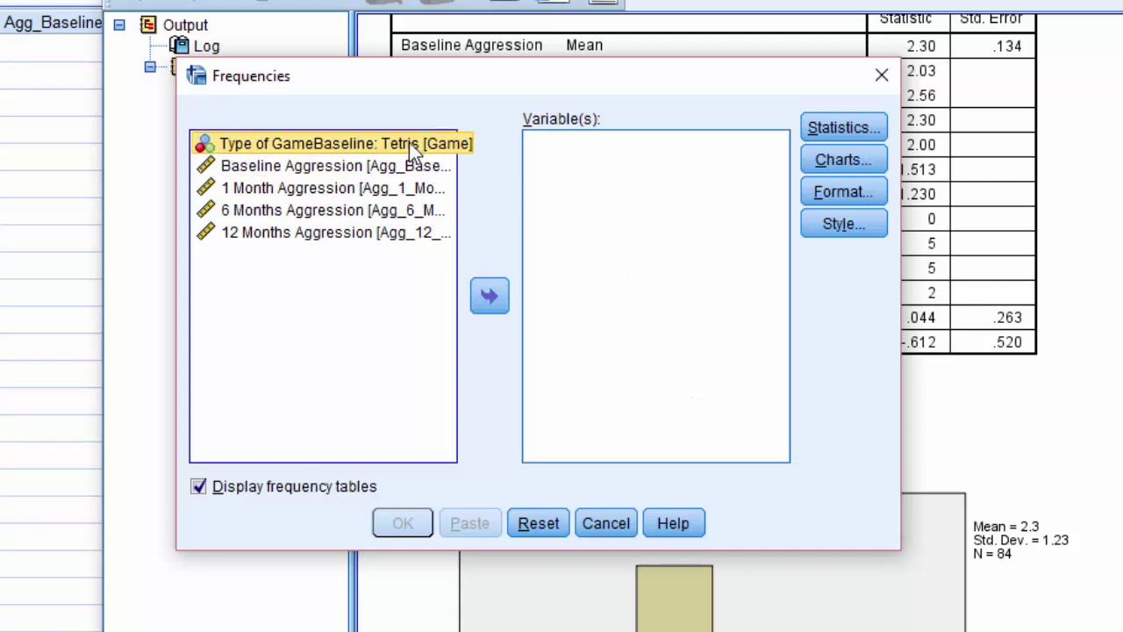
click(489, 296)
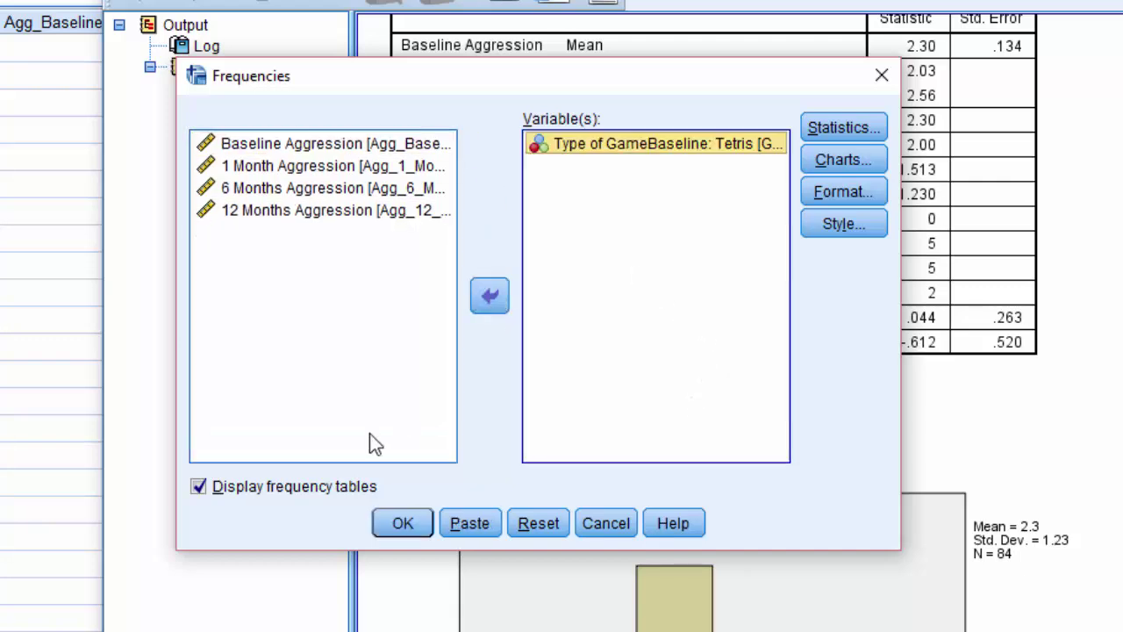
click(326, 145)
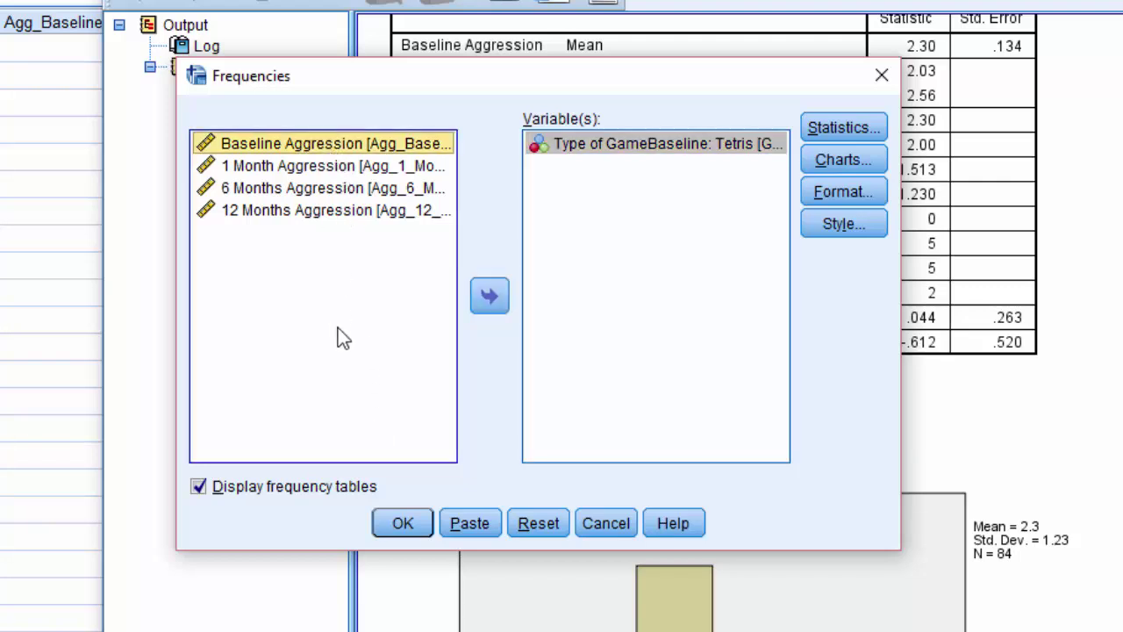
click(489, 298)
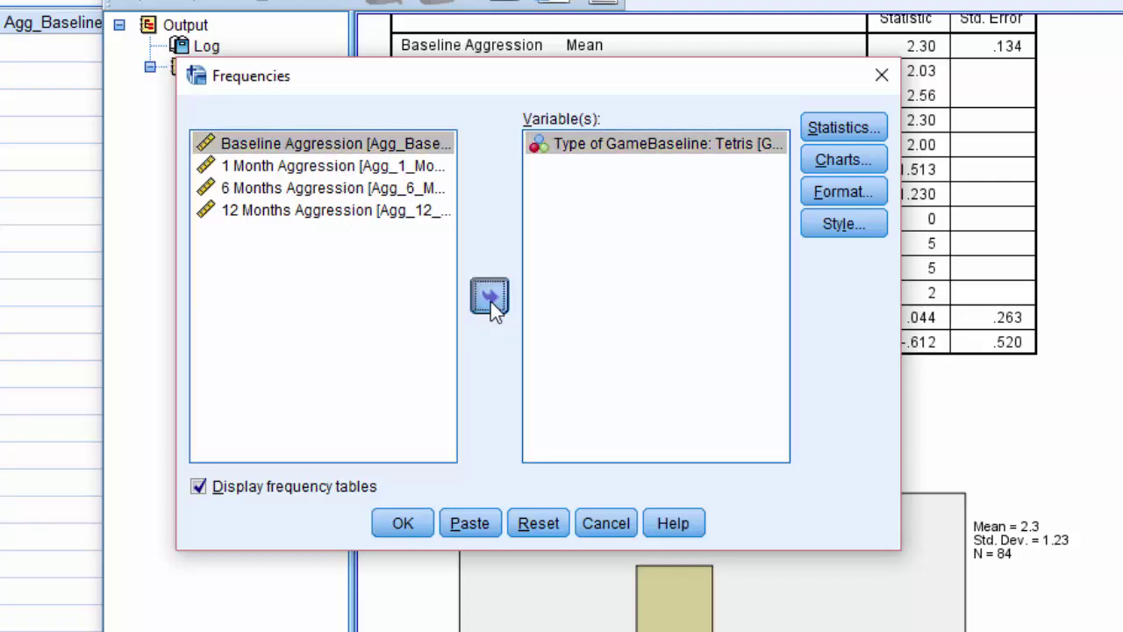
Request the Mode statistic for the Frequencies analysis, run it with frequency tables and review the output
click(833, 128)
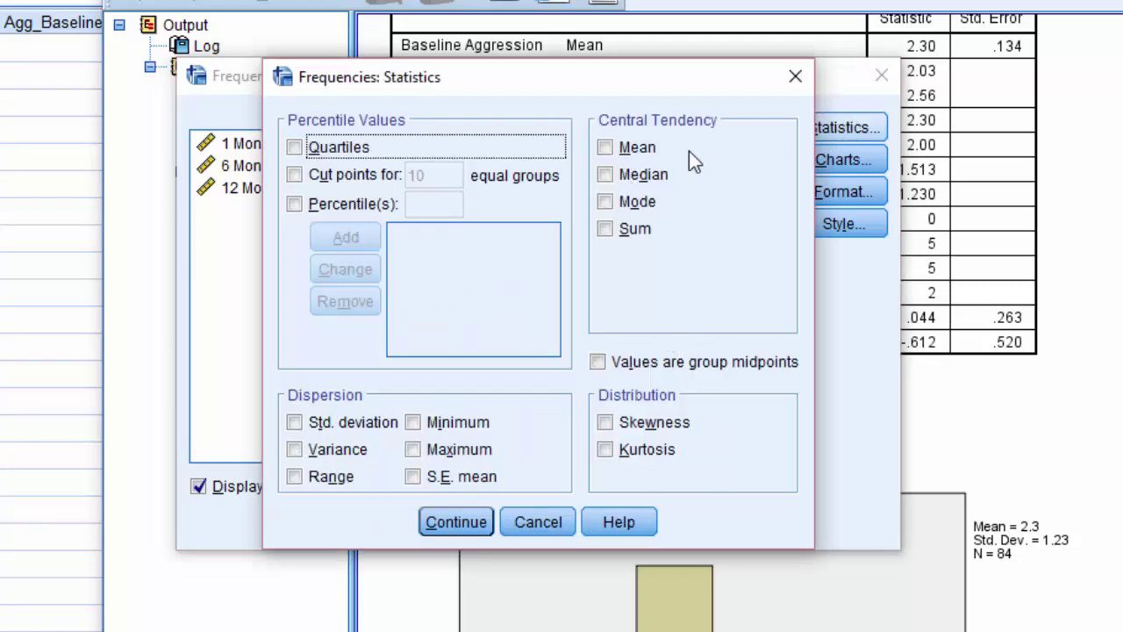
click(633, 209)
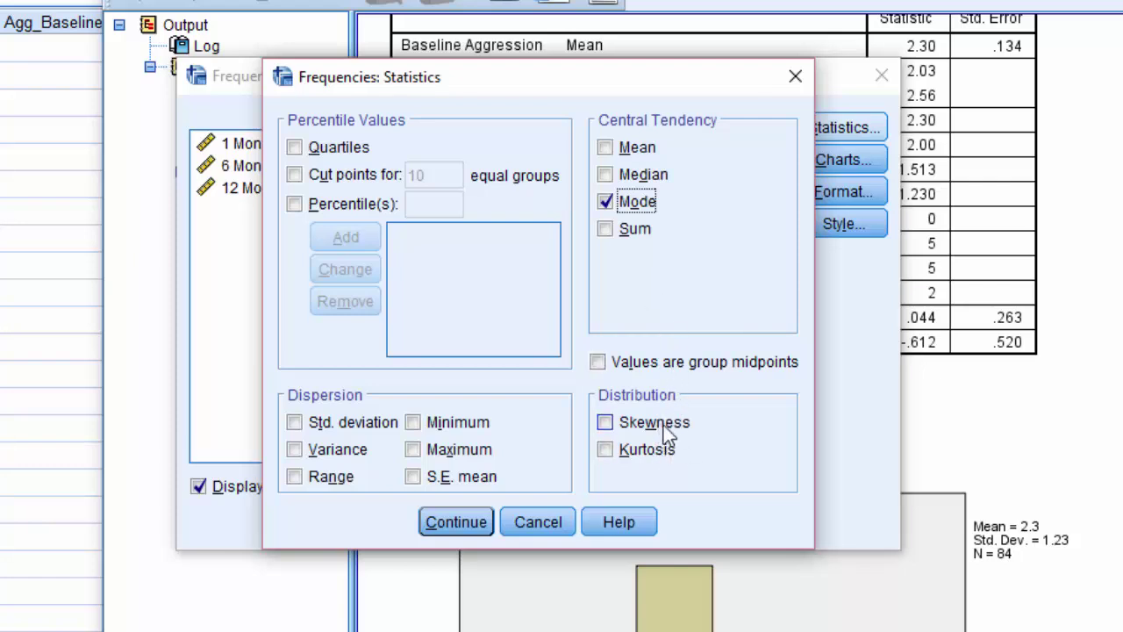
click(457, 522)
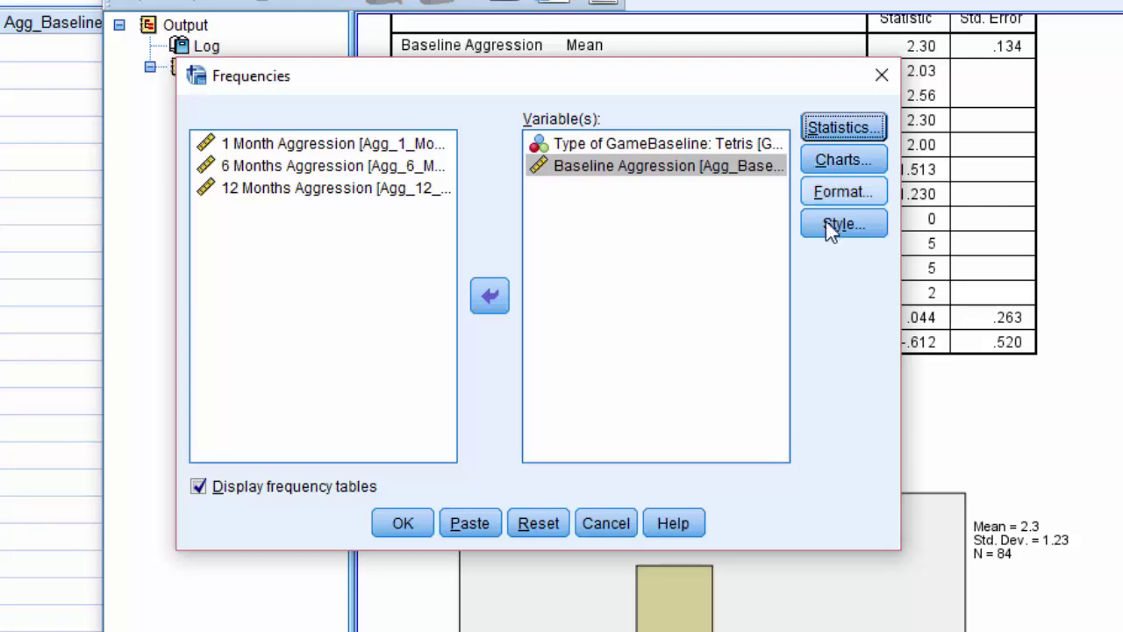
click(402, 529)
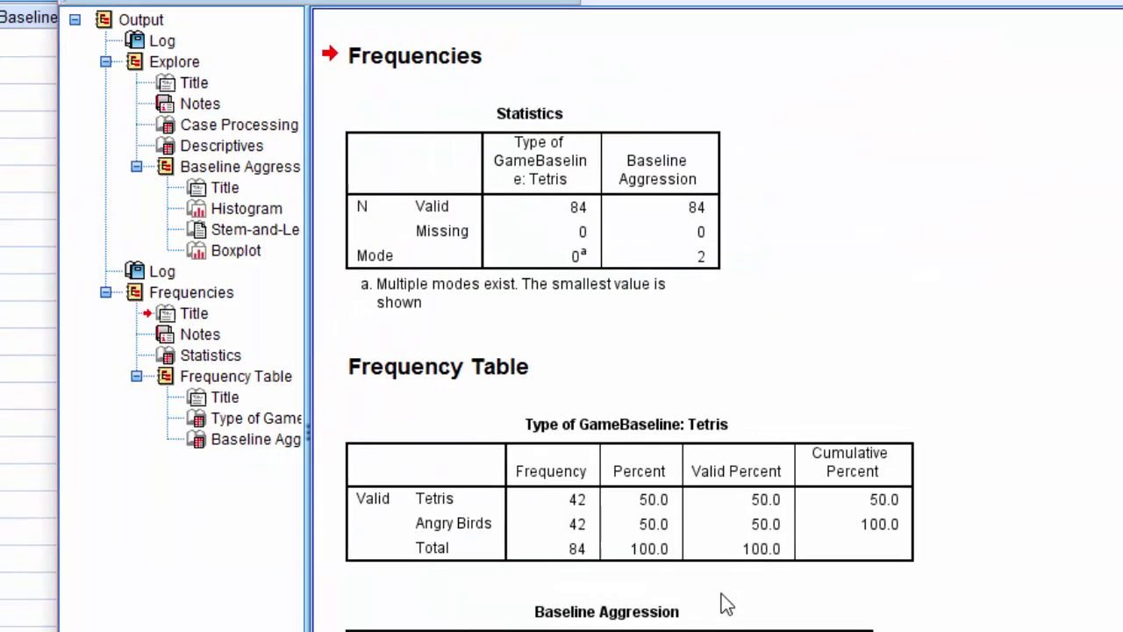
scroll(746, 606, down, 1)
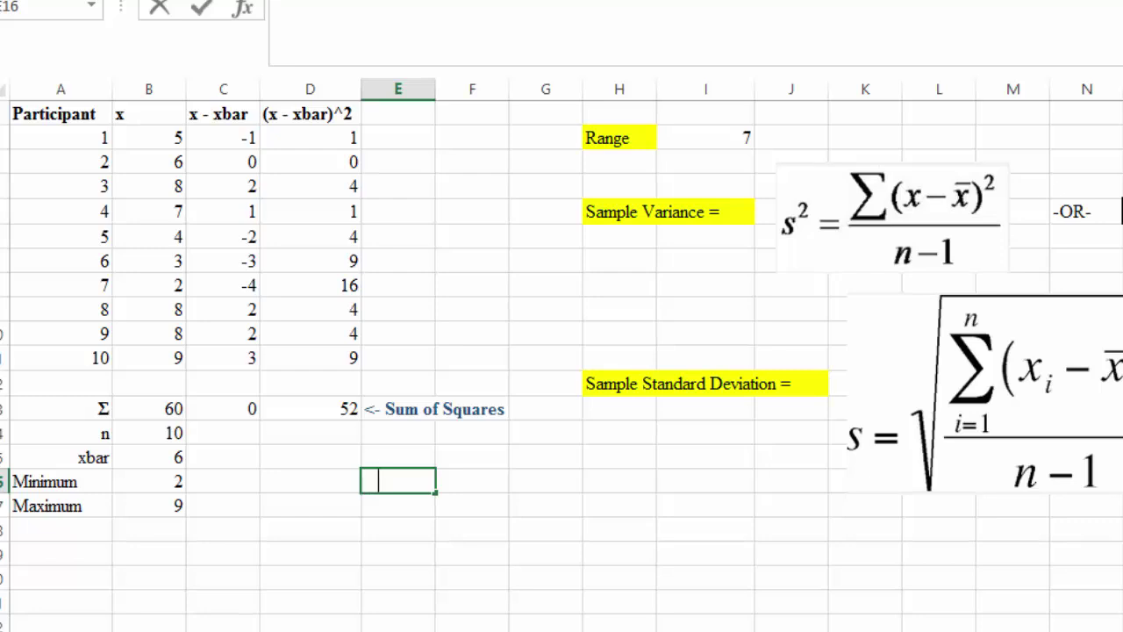
On the Central Tendency sheet, calculate the sum of the x values in B13 with =SUM(B2:B11)
key(ctrl+Page_Down)
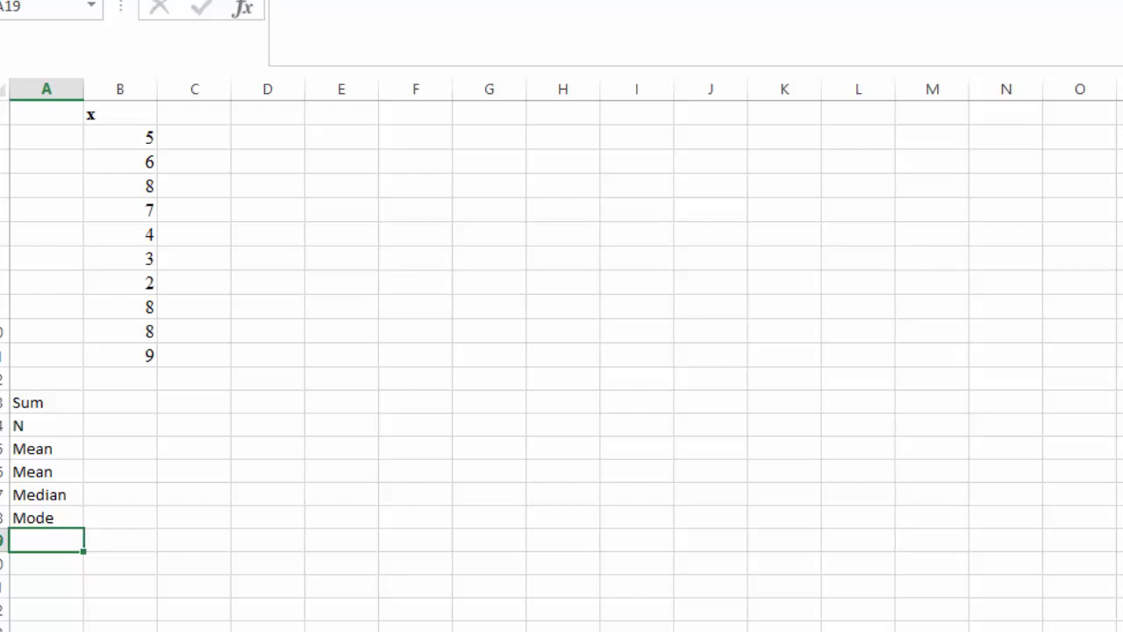
click(108, 118)
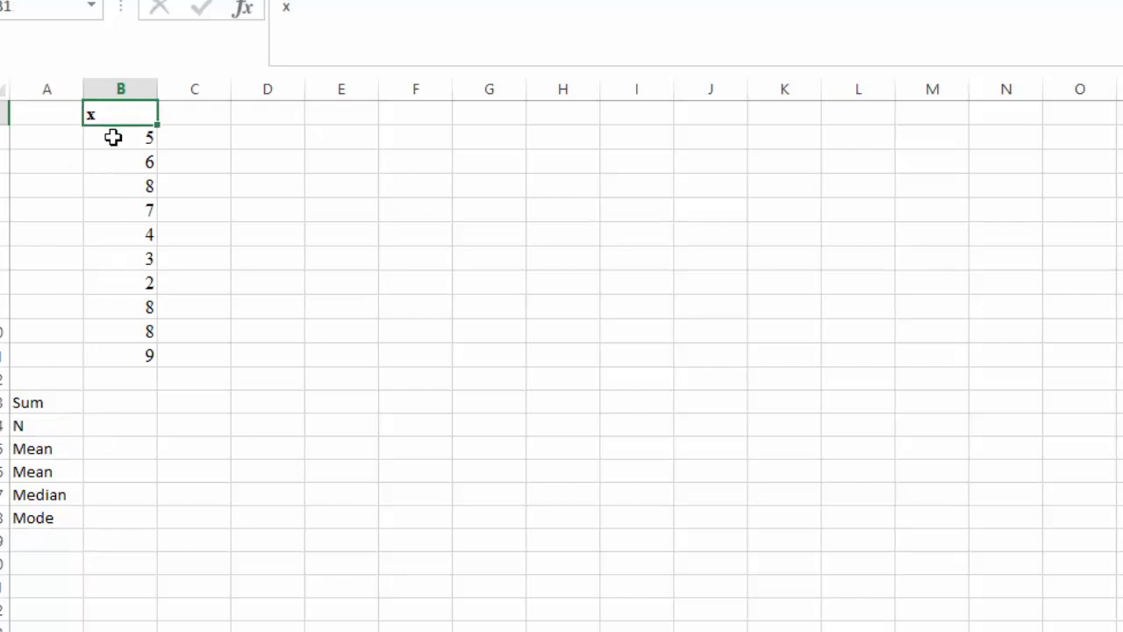
drag(113, 137, 120, 354)
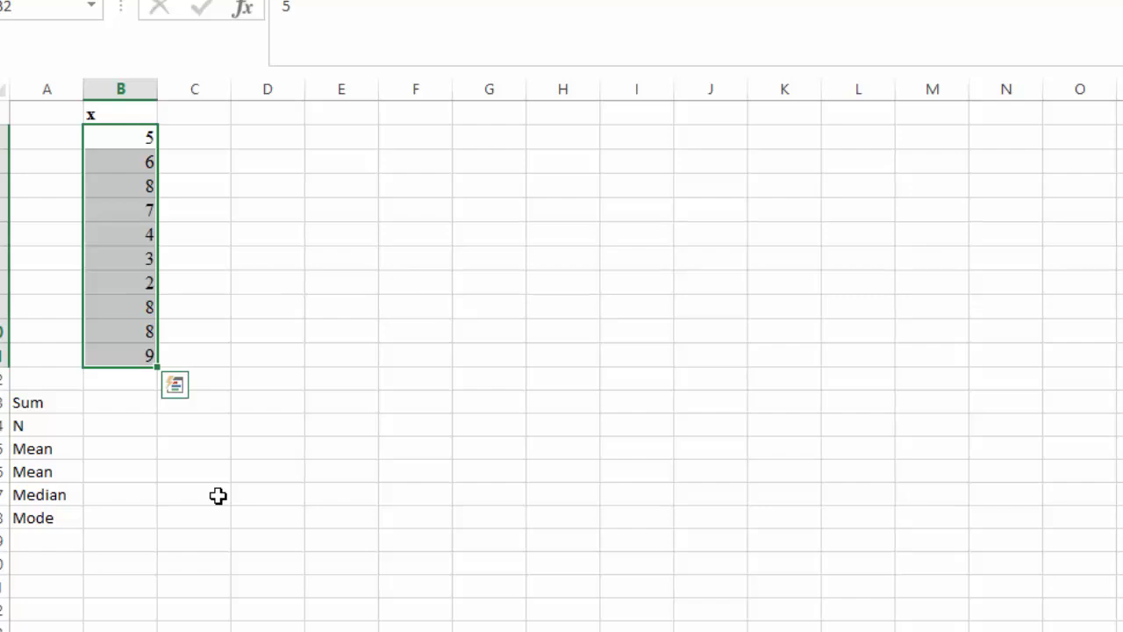
click(111, 402)
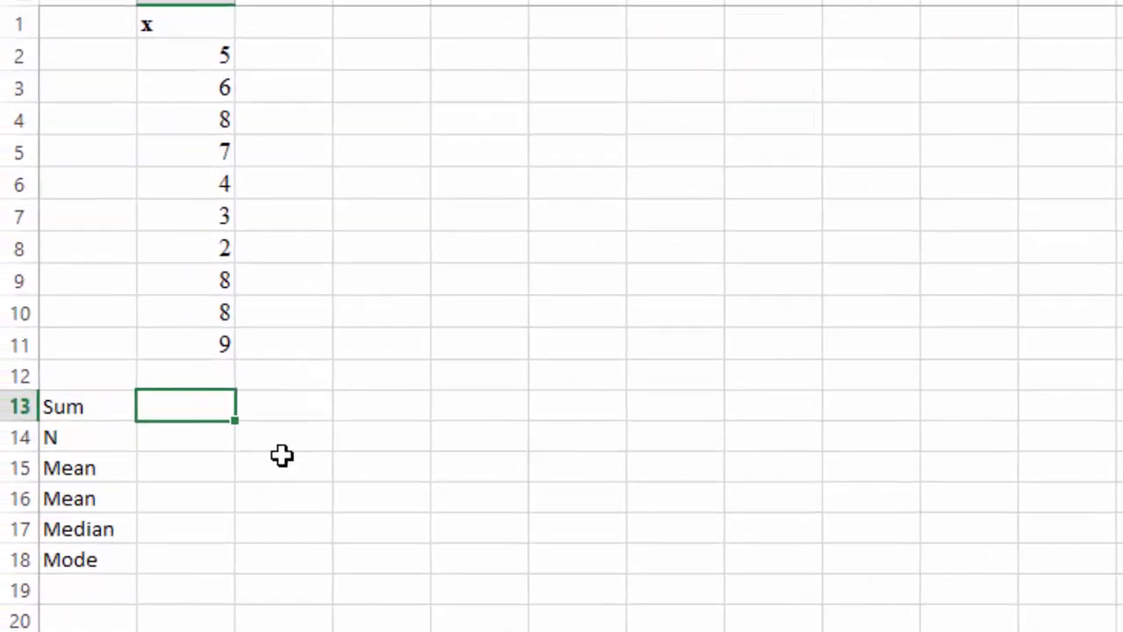
text(=sum()
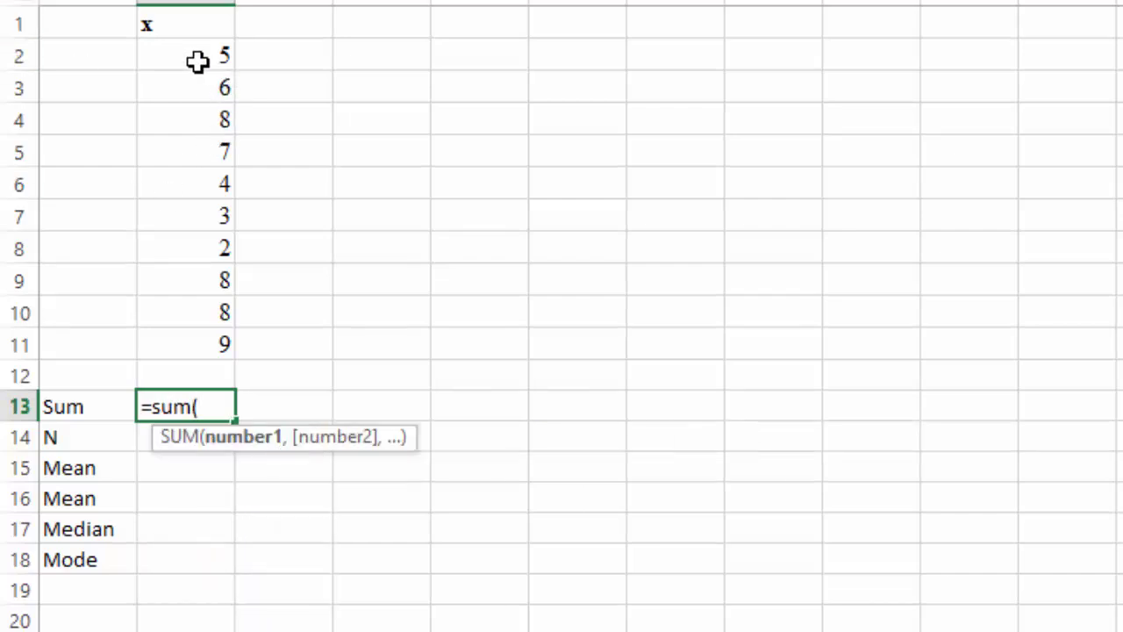
drag(198, 60, 193, 344)
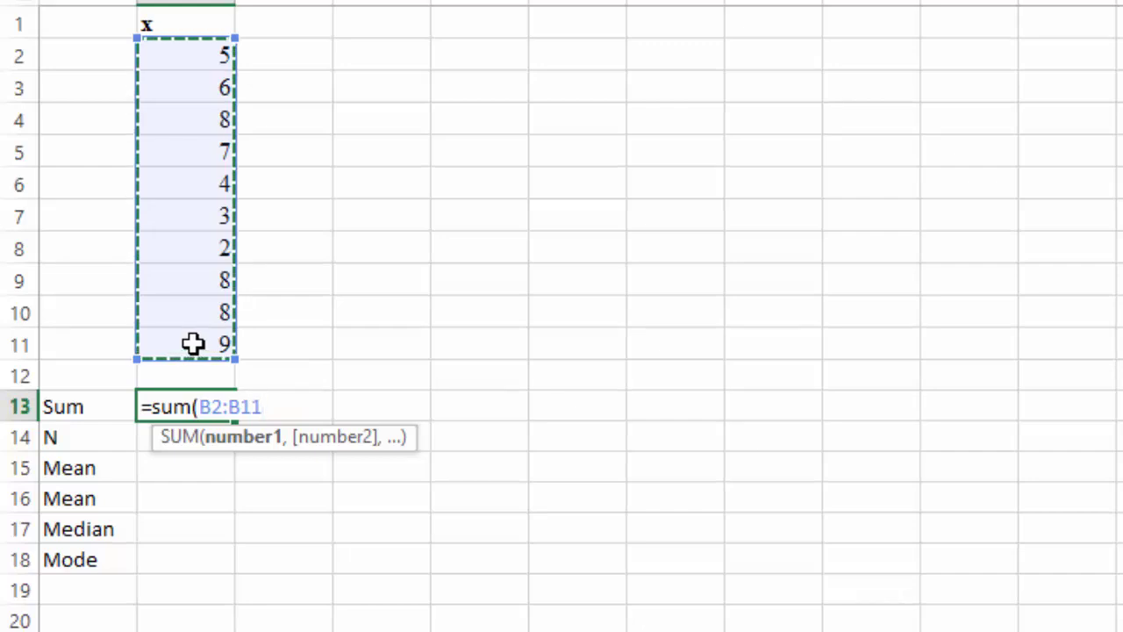
key(Return)
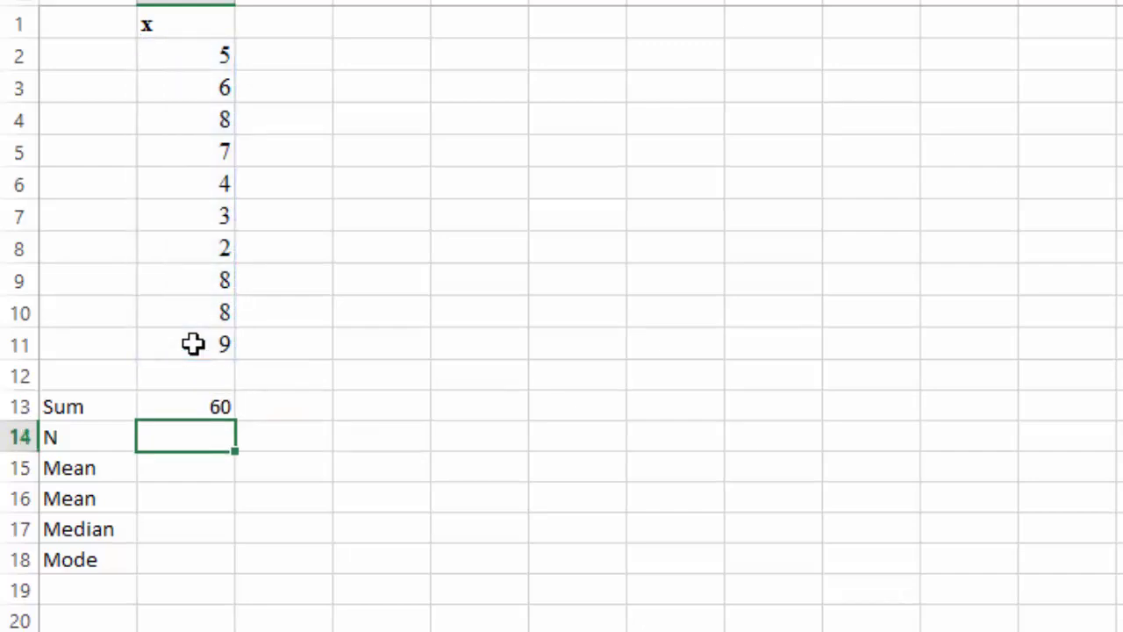
Calculate N in B14 by counting the x values with =COUNT(B2:B11)
text(=cu)
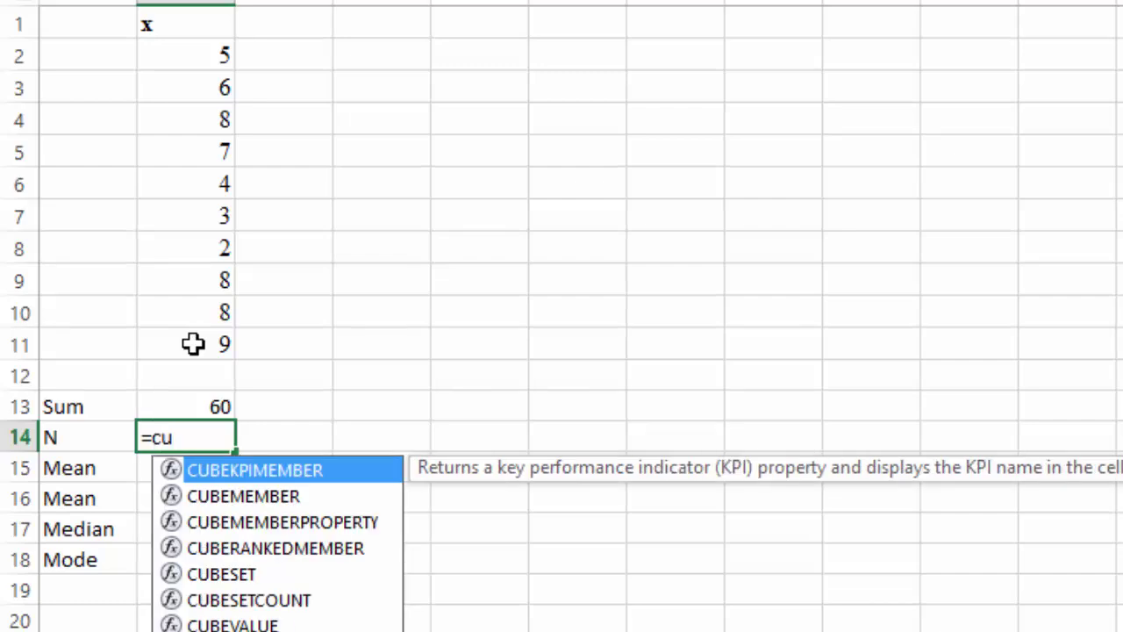
key(BackSpace)
text(ount)
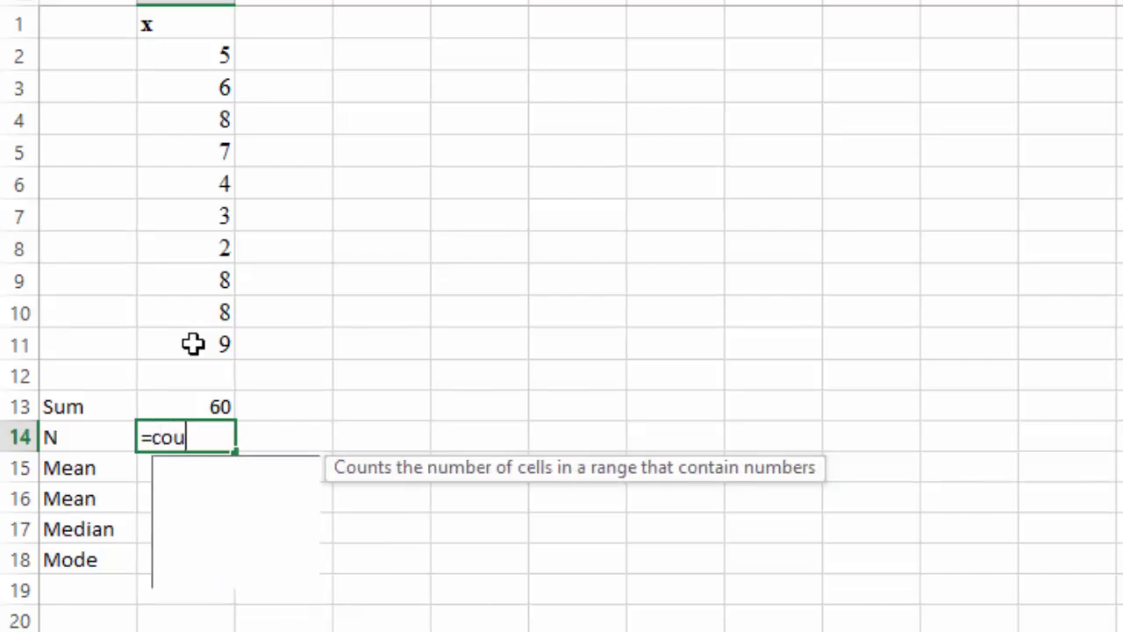
text(()
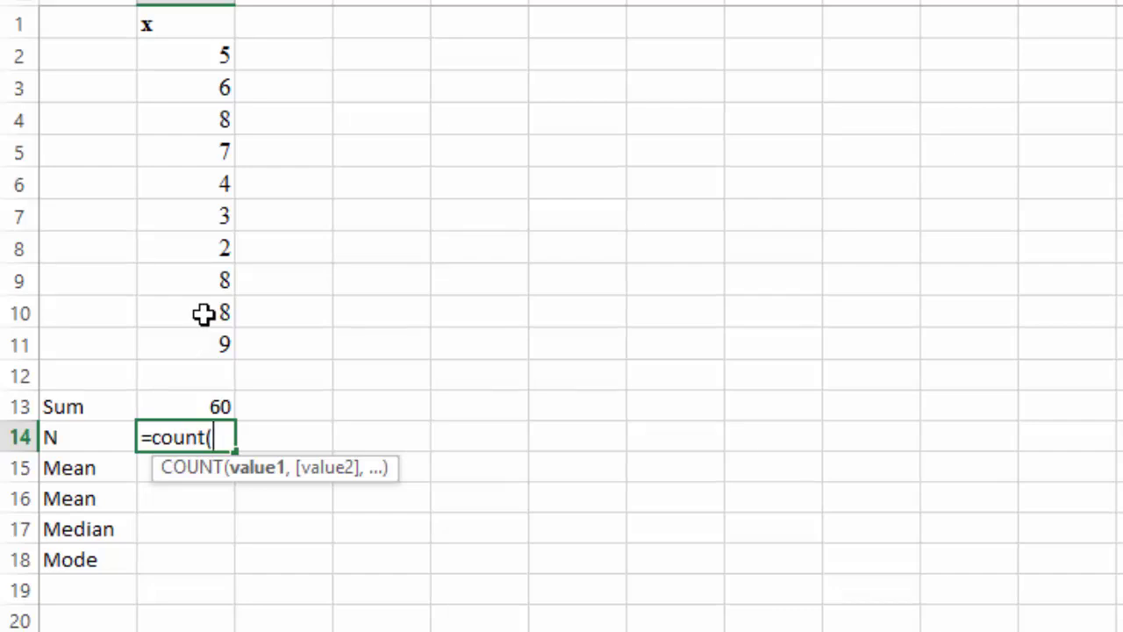
drag(211, 61, 192, 342)
key(Return)
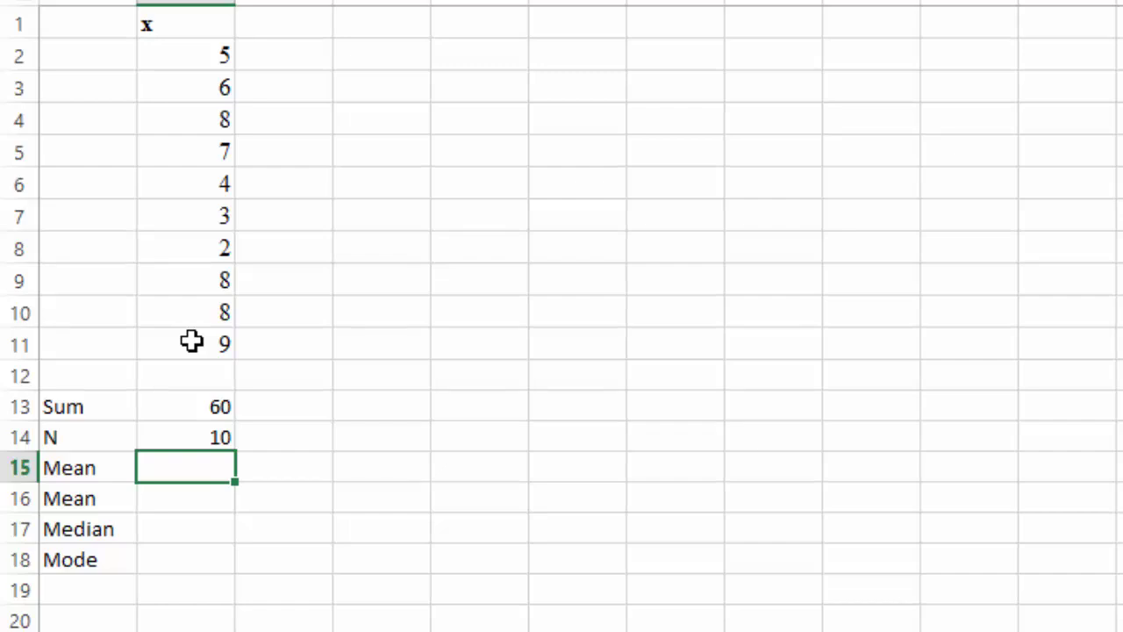
Calculate the first mean in B15 by dividing the sum by N with =B13/B14
text(=)
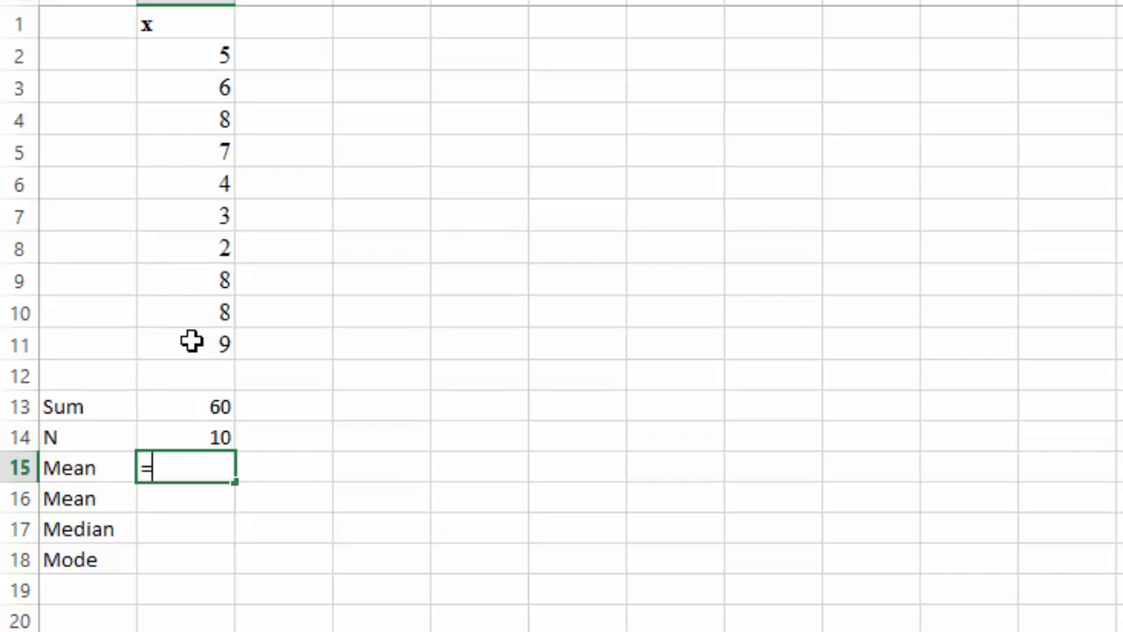
click(219, 407)
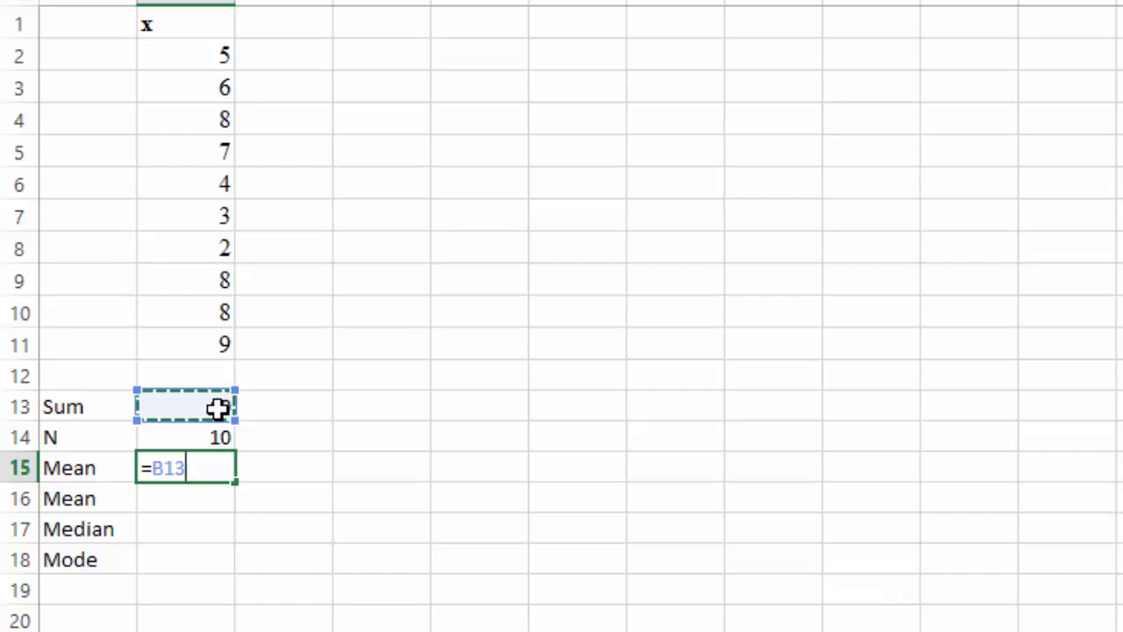
text(/)
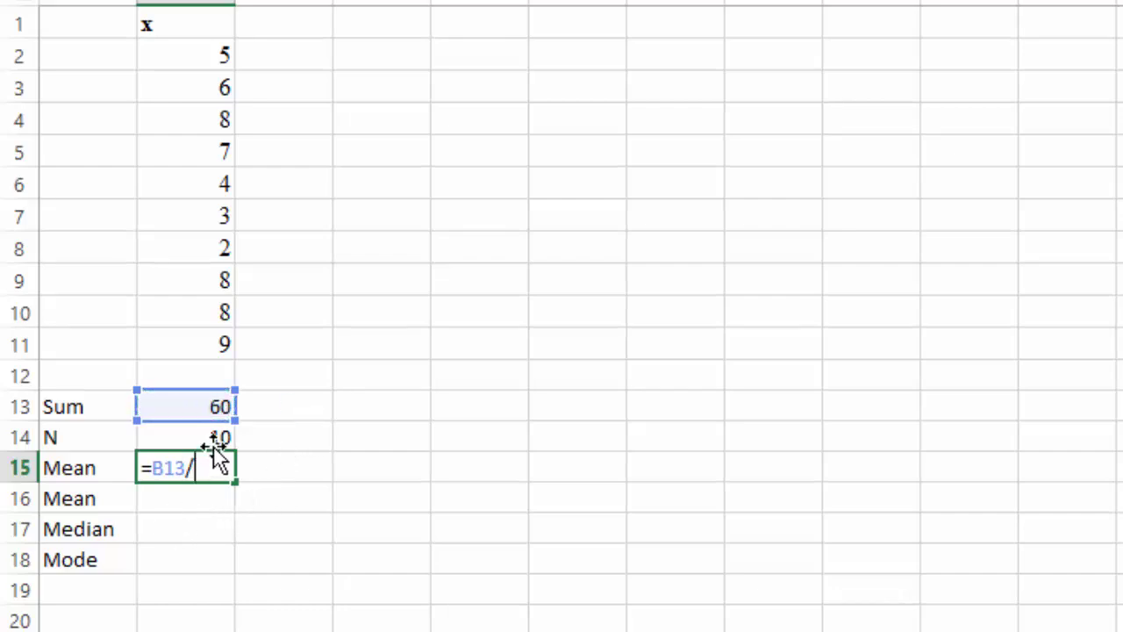
click(217, 436)
key(Return)
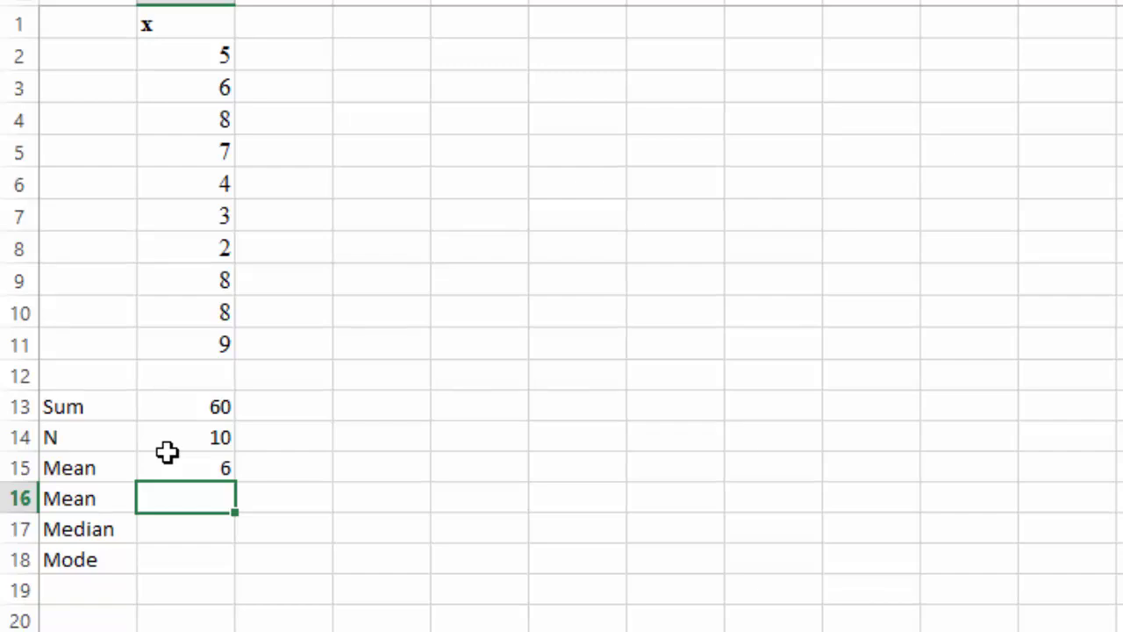
Calculate the second mean in B16 directly from the x values with =AVERAGE(B2:B11)
text(=aver)
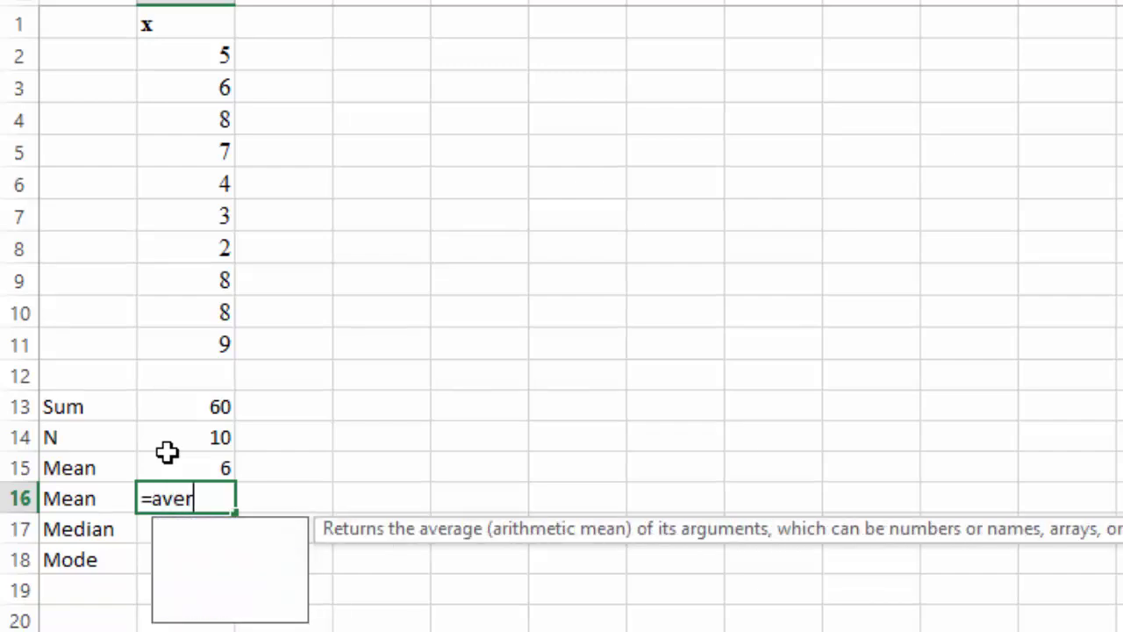
text(age()
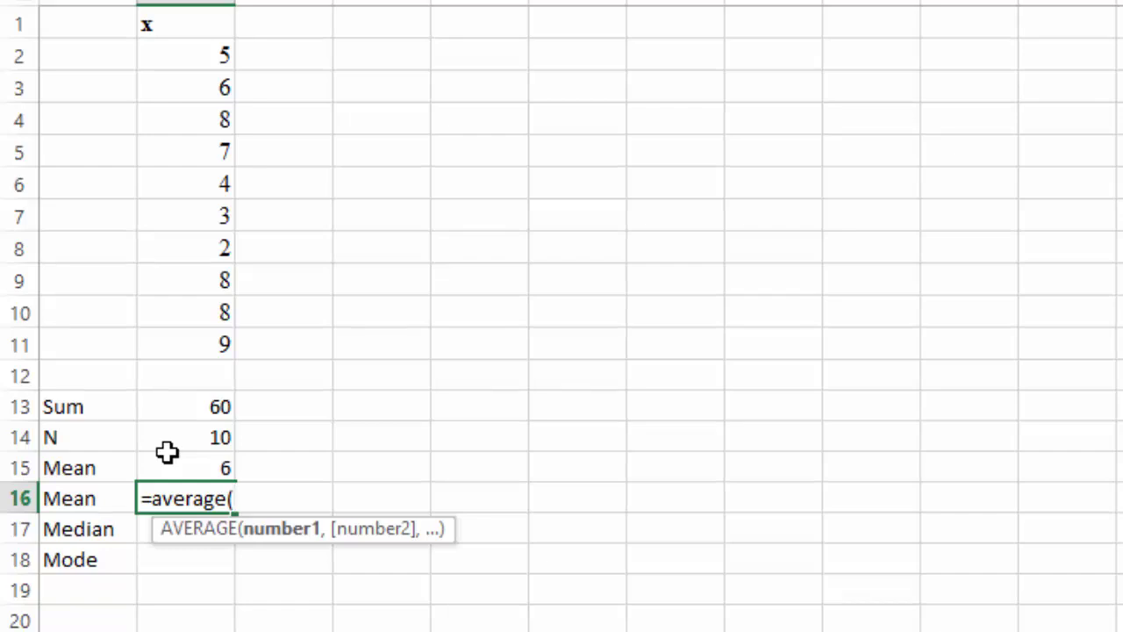
drag(193, 57, 211, 349)
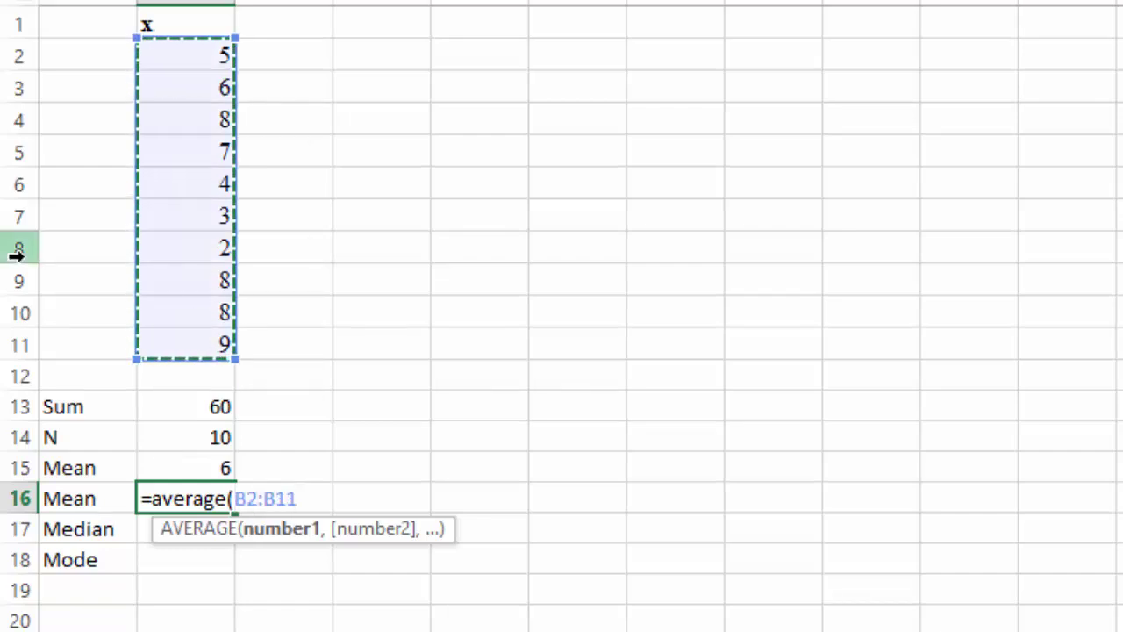
key(Return)
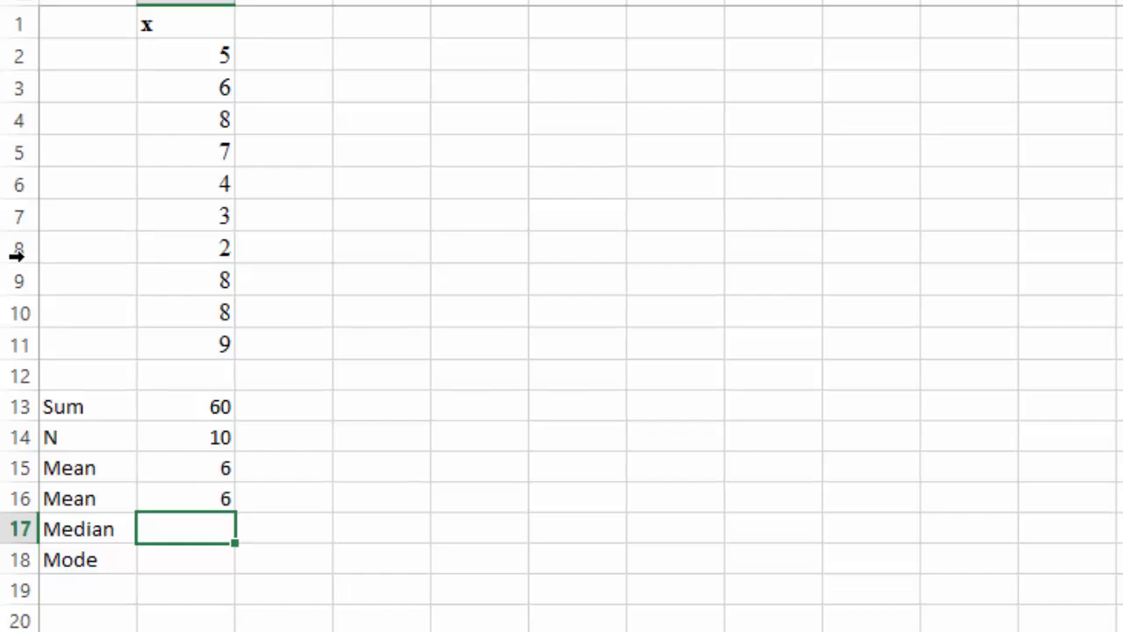
Calculate the median of the x values in B17 with =MEDIAN(B2:B11)
text(=median)
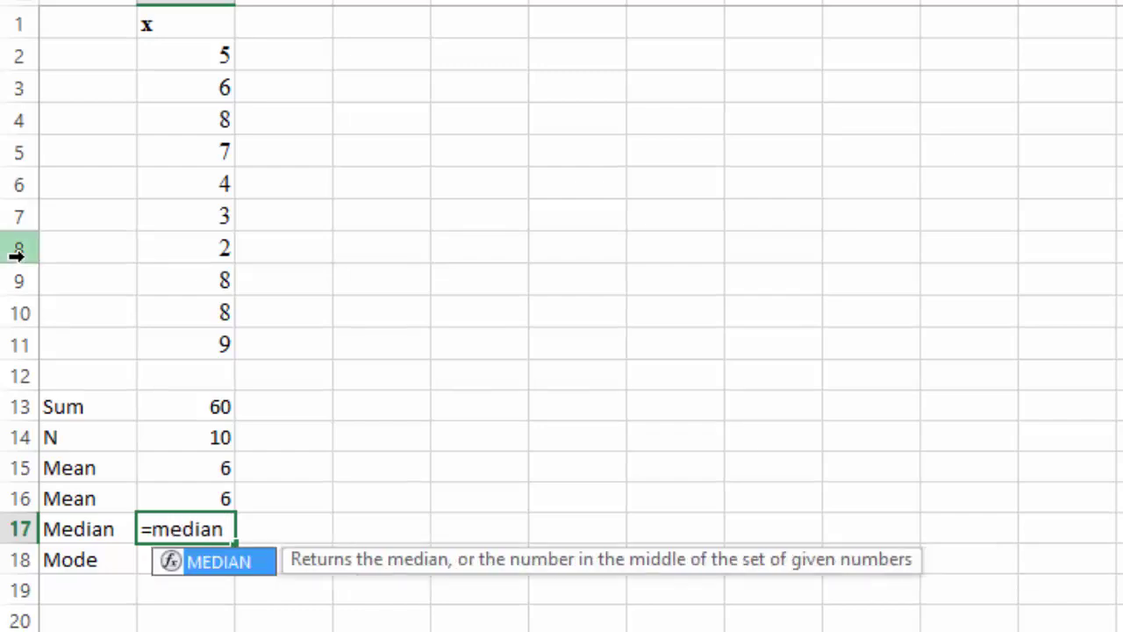
text(()
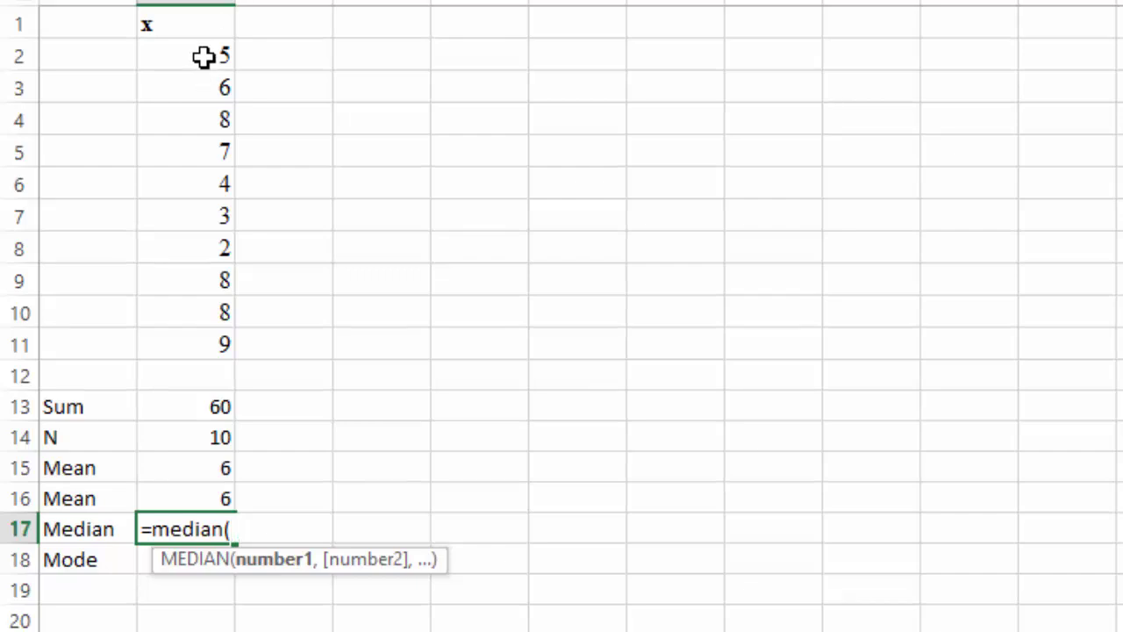
drag(204, 57, 201, 341)
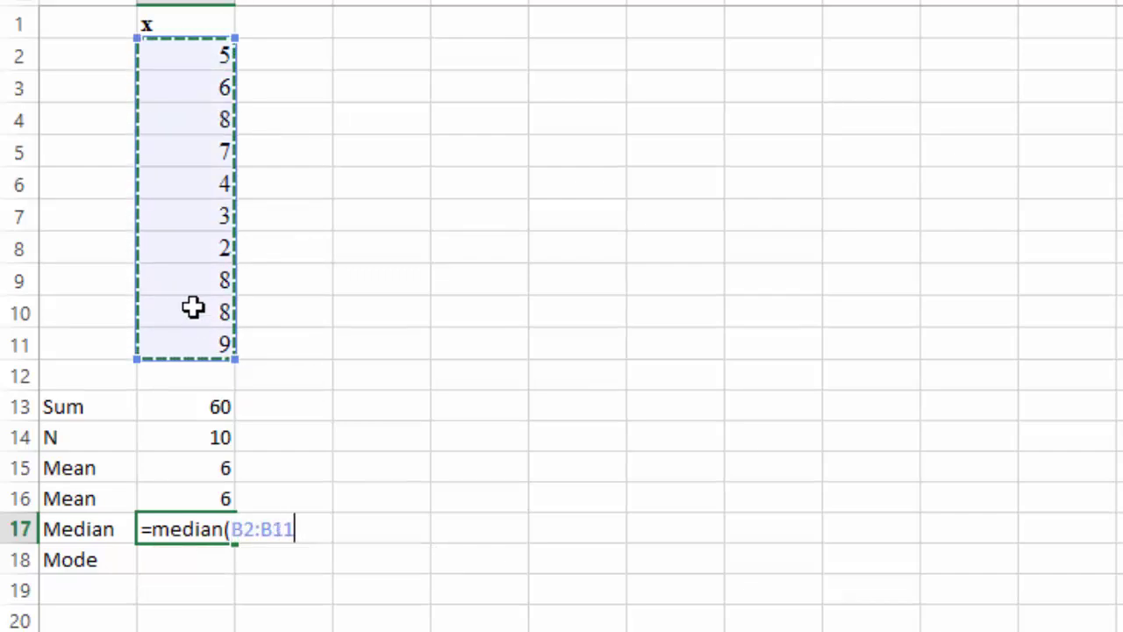
key(Return)
Calculate the mode of the x values in B18 with =MODE(B2:B11), and check the mean, median and mode cells
text(=mode()
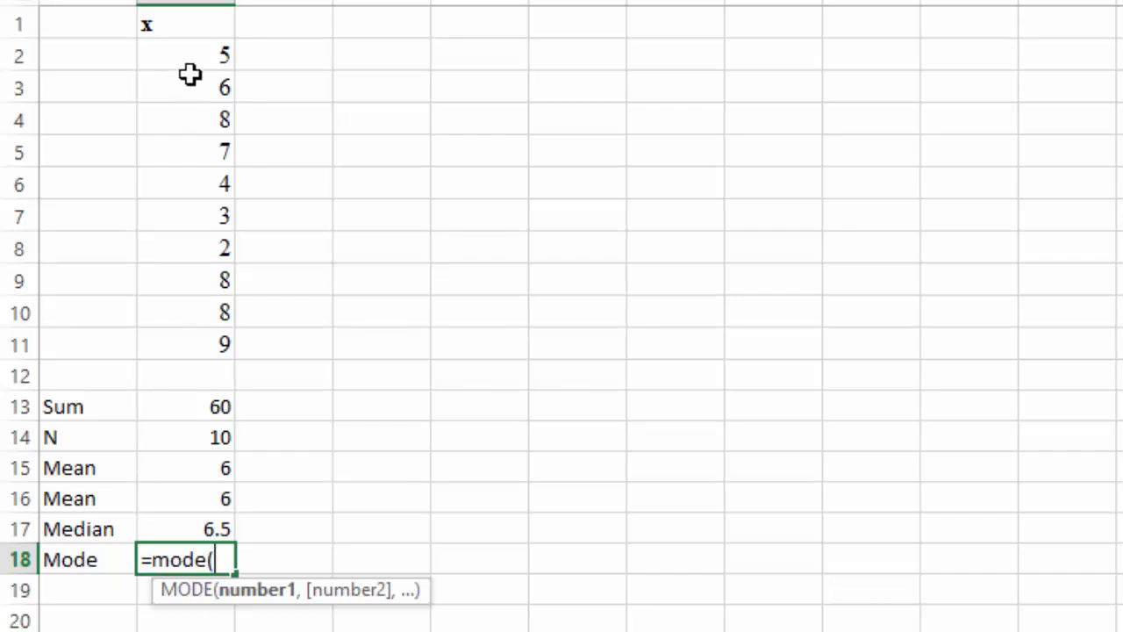
drag(191, 58, 195, 352)
key(Return)
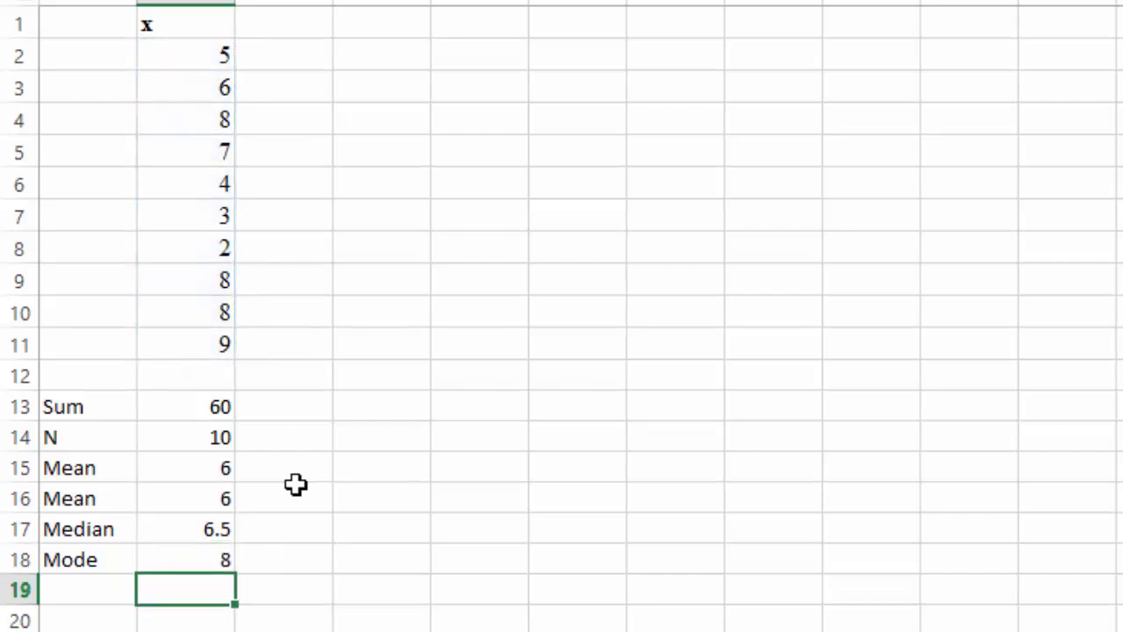
click(215, 502)
click(207, 528)
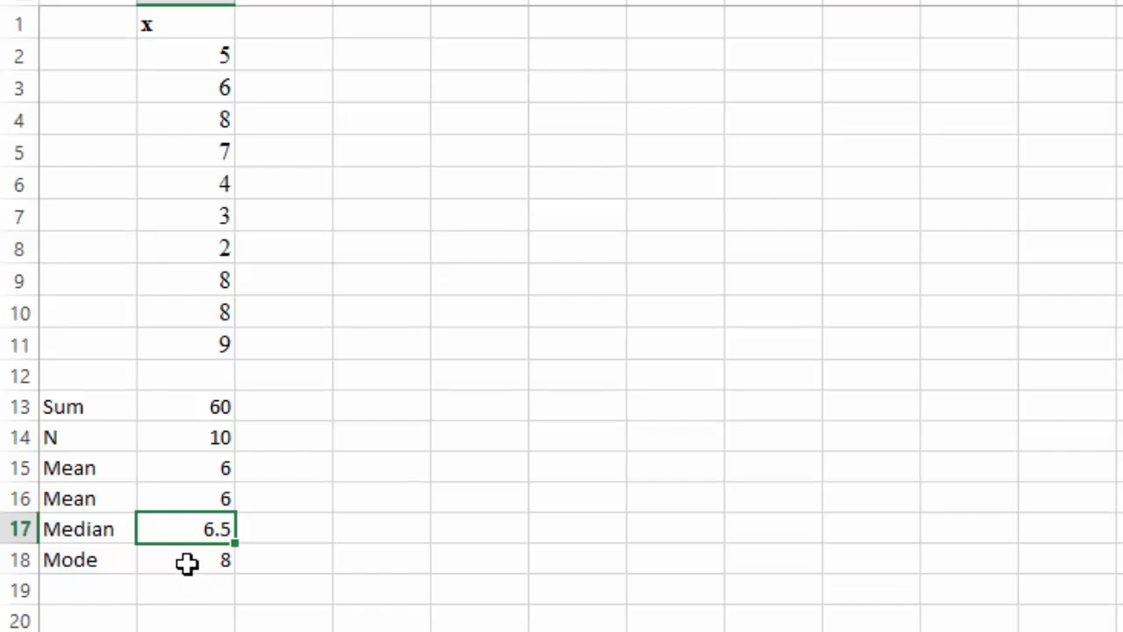
click(187, 564)
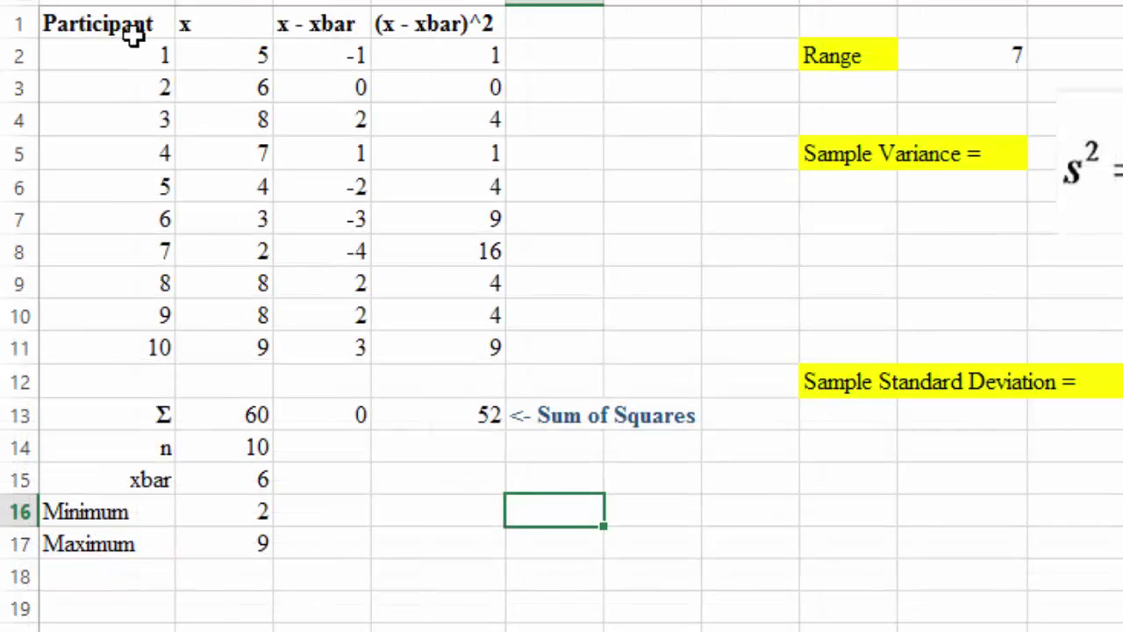
Examine the Variability sheet's participant, x, deviation and squared-deviation columns, along with the sum of squares, the sum of x and the mean
drag(133, 34, 148, 349)
drag(225, 21, 260, 349)
drag(317, 24, 323, 356)
drag(451, 22, 458, 340)
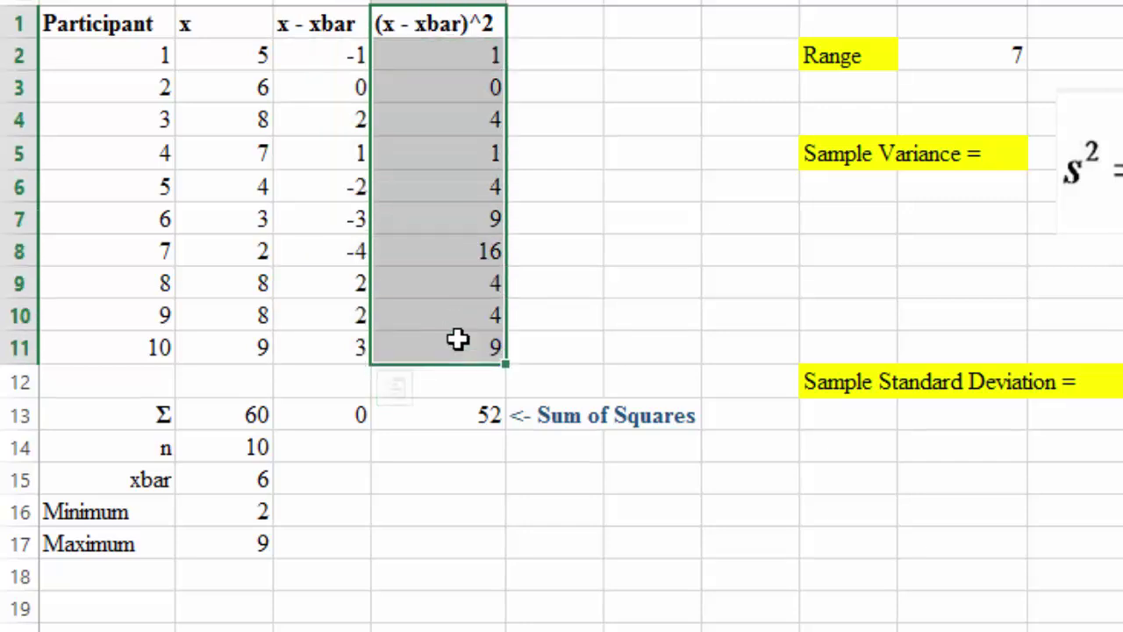
click(431, 416)
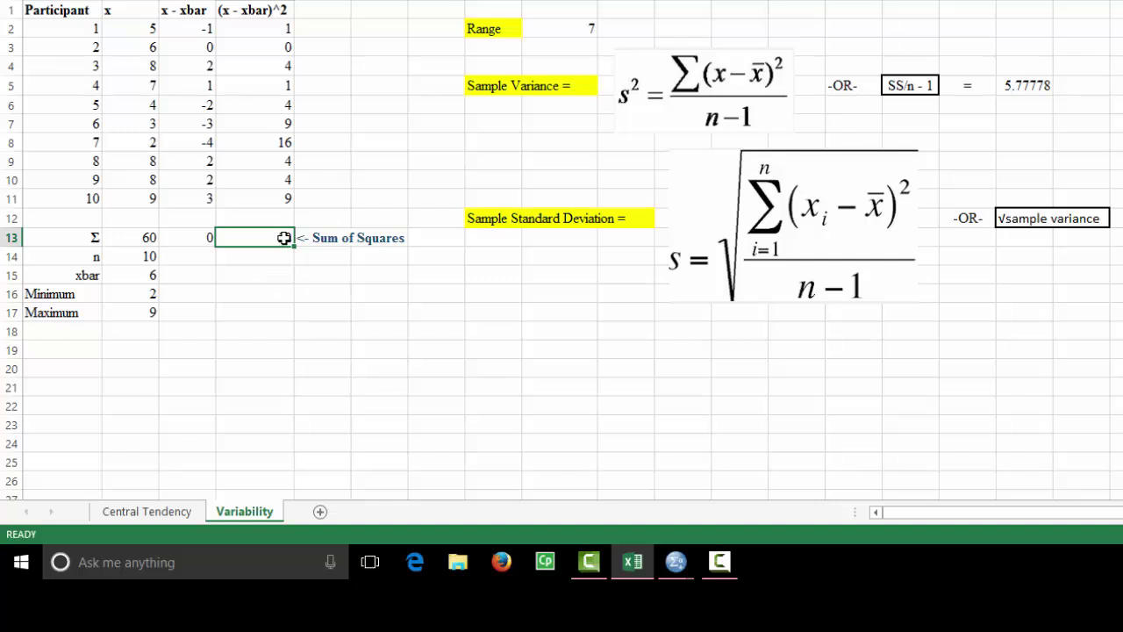
click(149, 237)
click(149, 274)
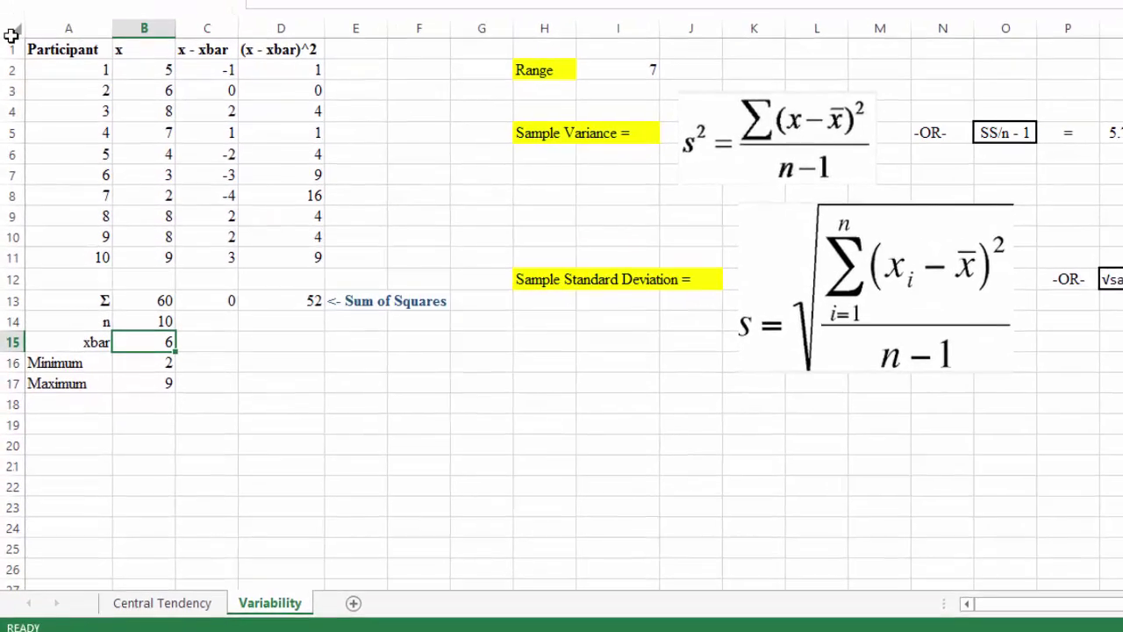
click(9, 7)
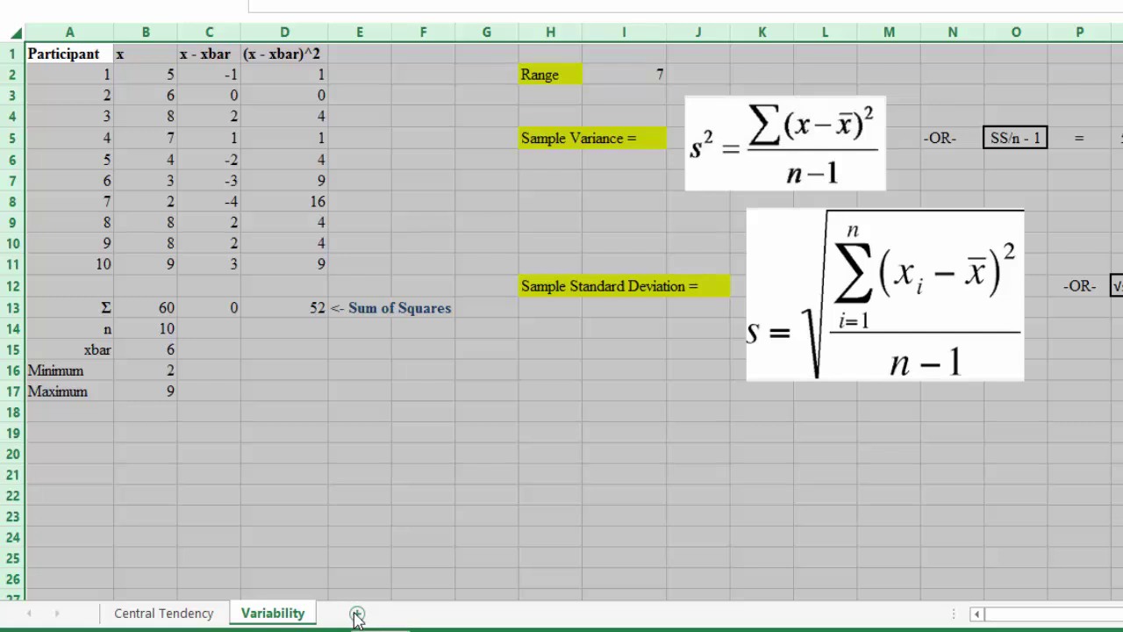
drag(155, 77, 159, 263)
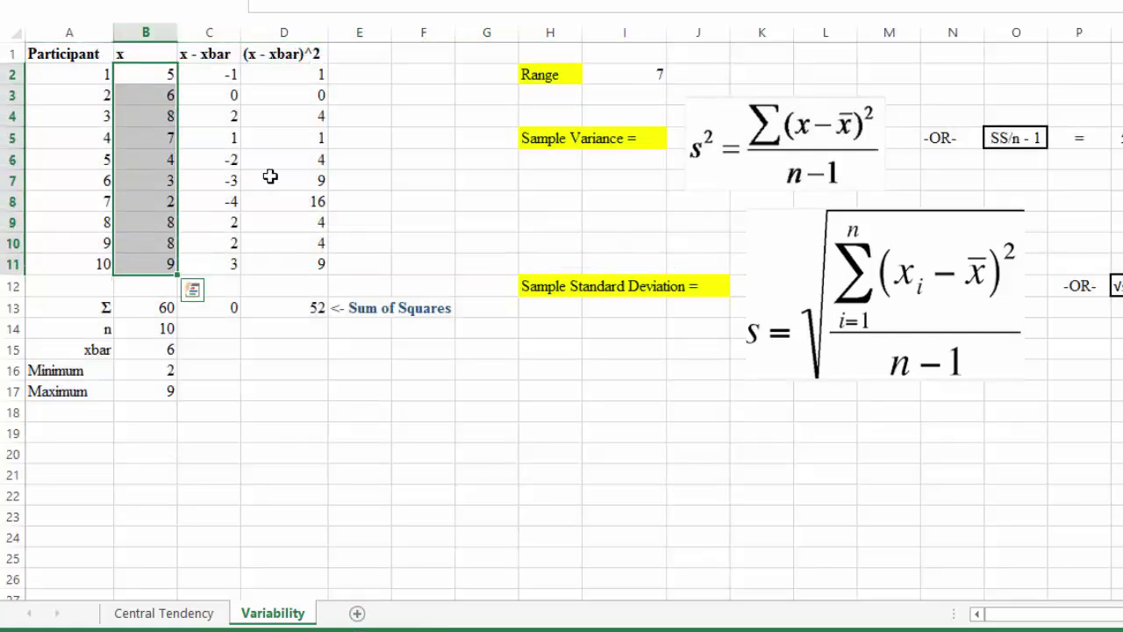
Calculate the sample variance in Q5 by dividing the sum of squares by n minus one with =D13/(B14-1)
click(953, 138)
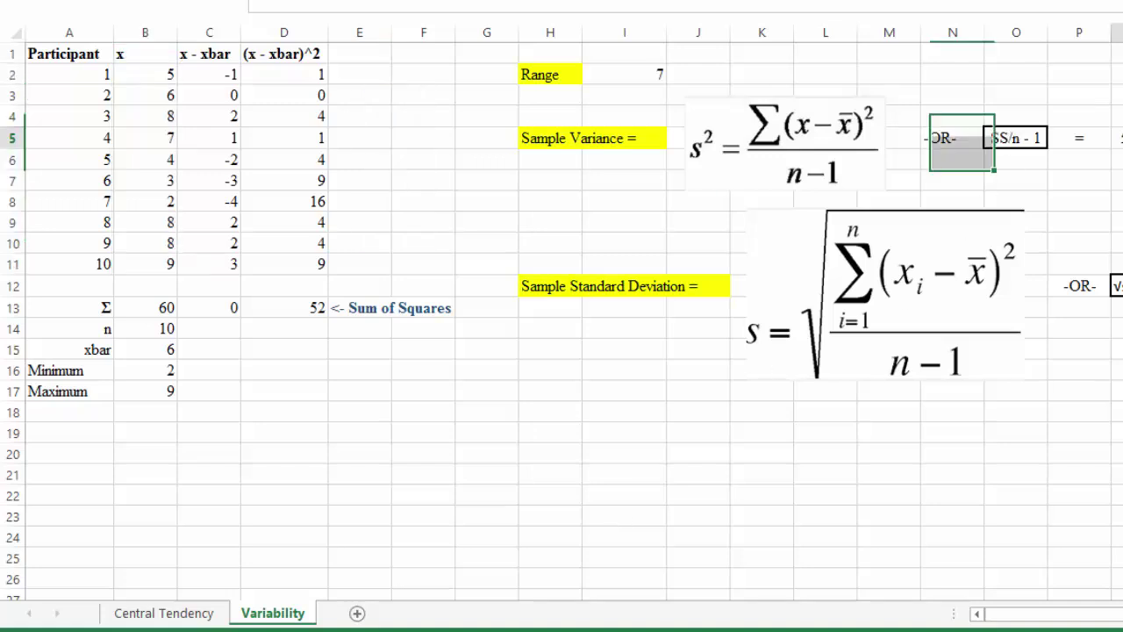
click(1112, 138)
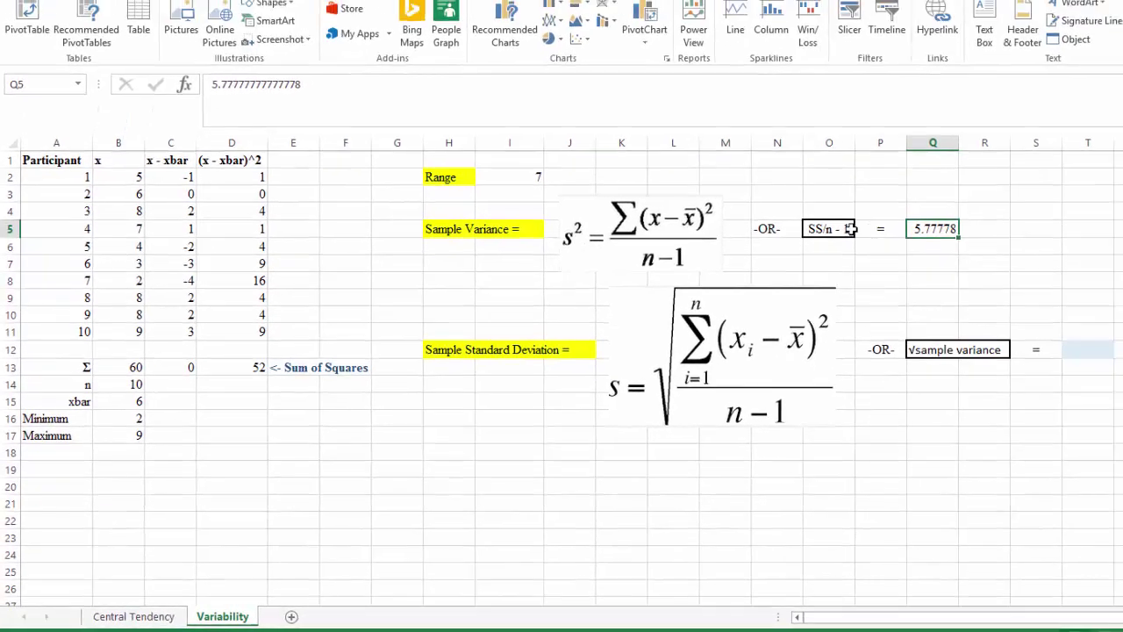
text(=)
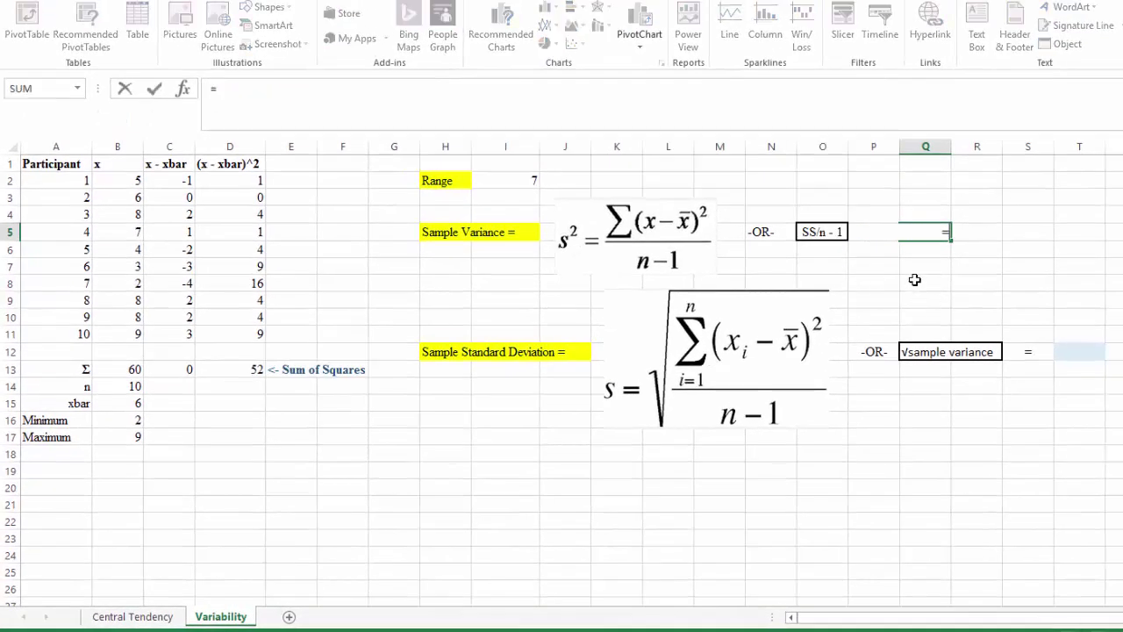
click(246, 370)
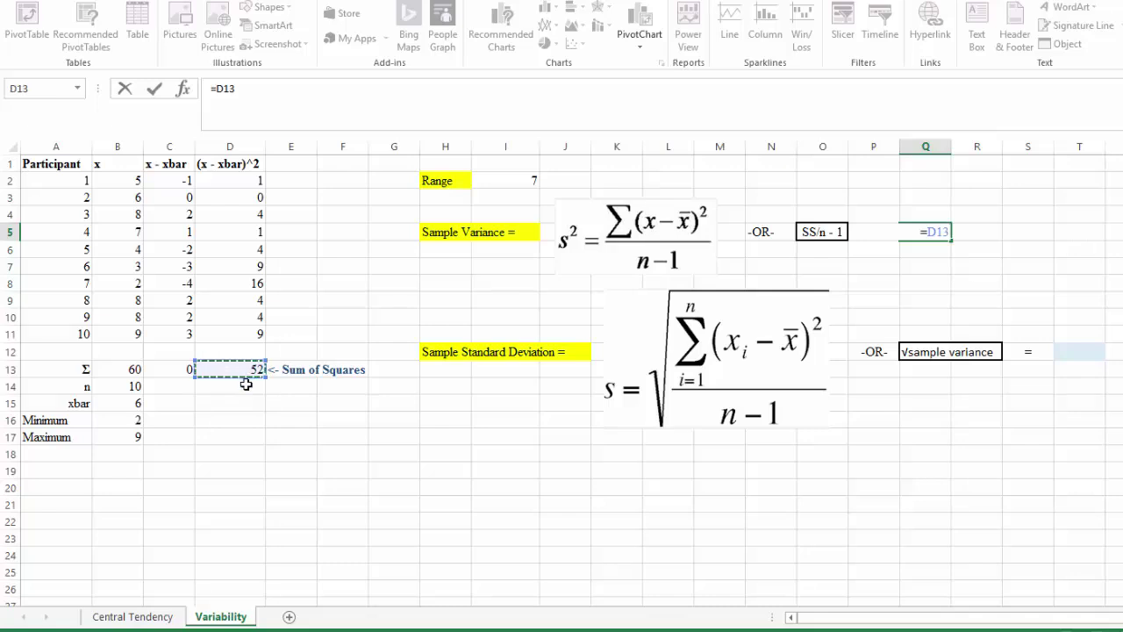
text(/()
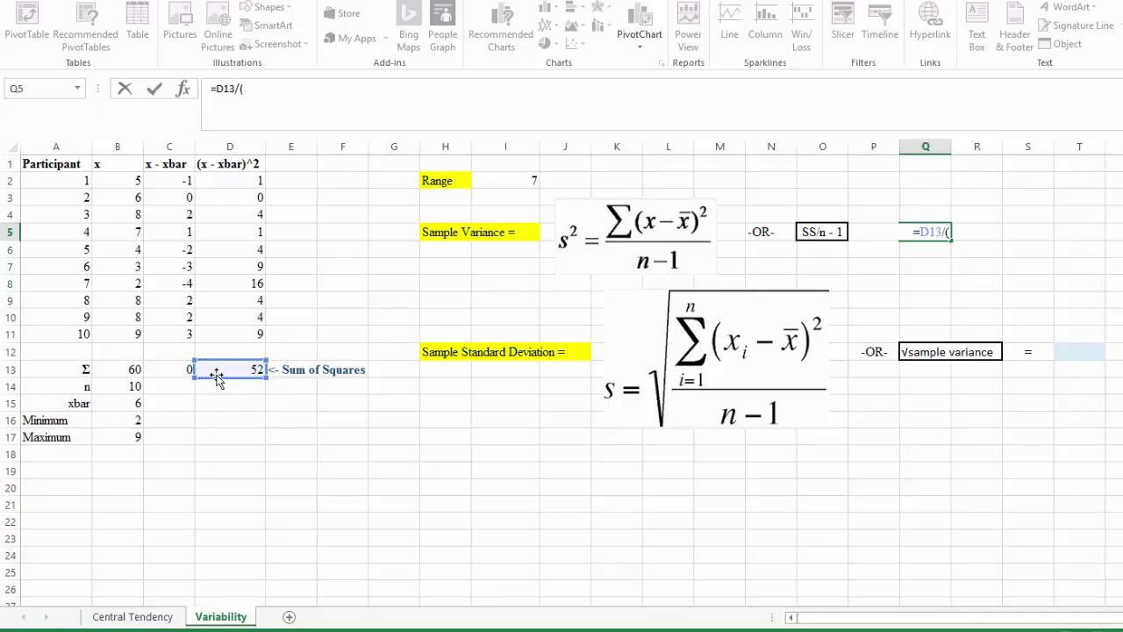
click(108, 384)
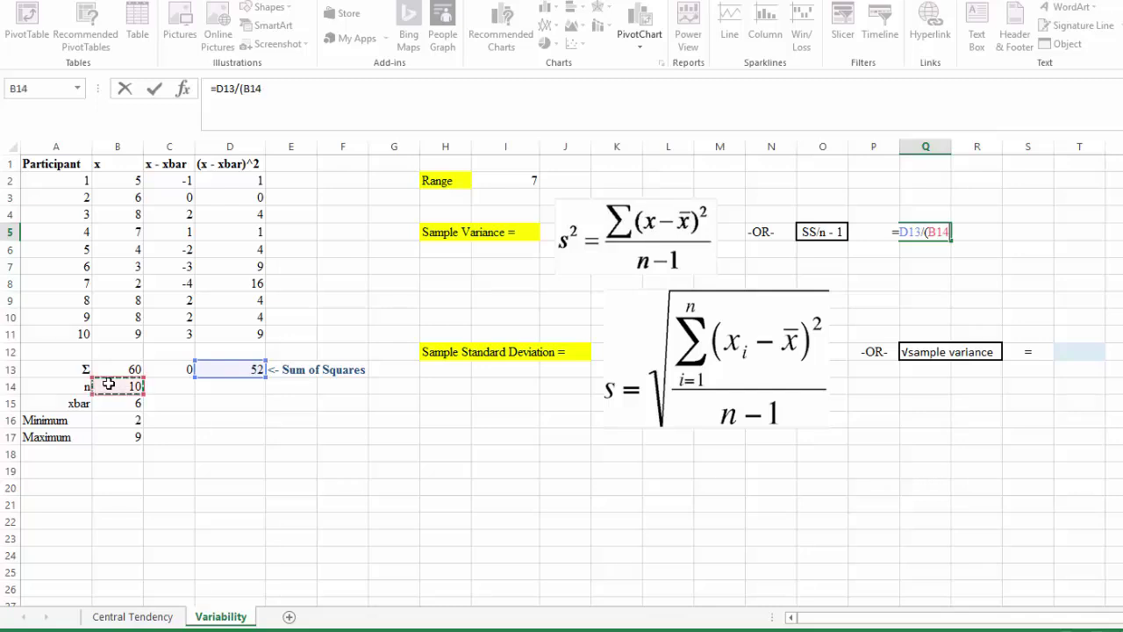
text(-)
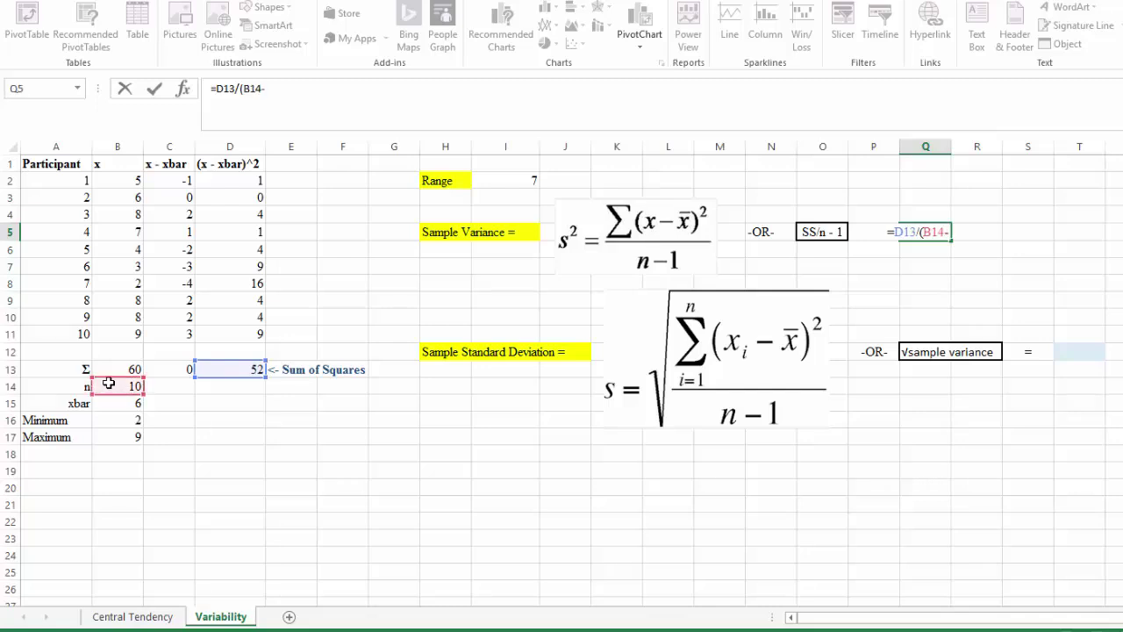
text(1))
key(Return)
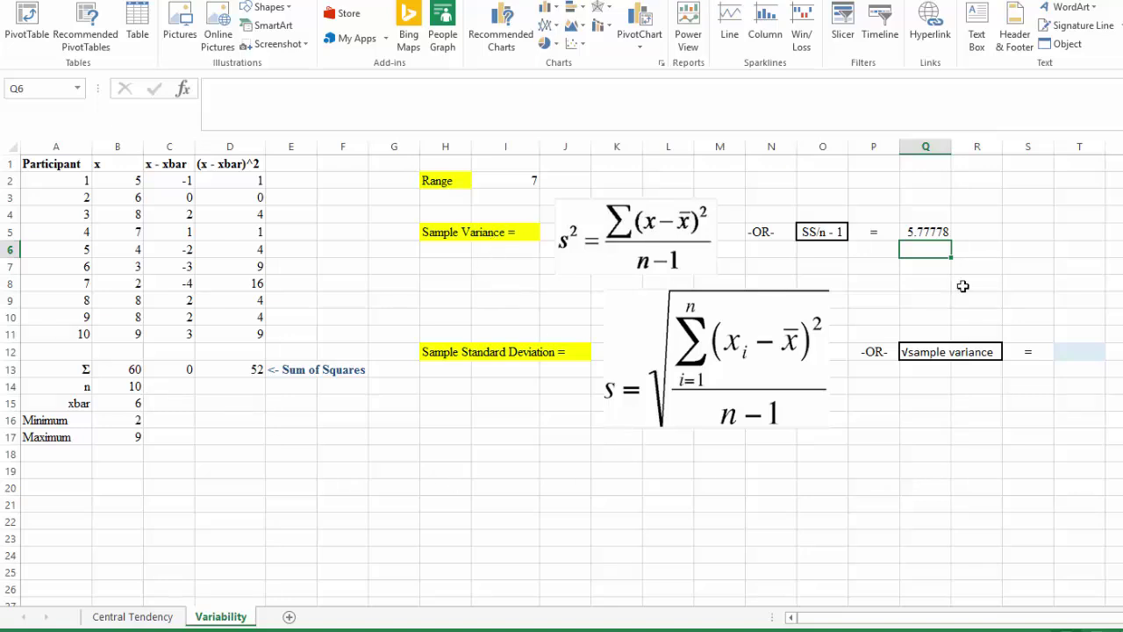
key(Up)
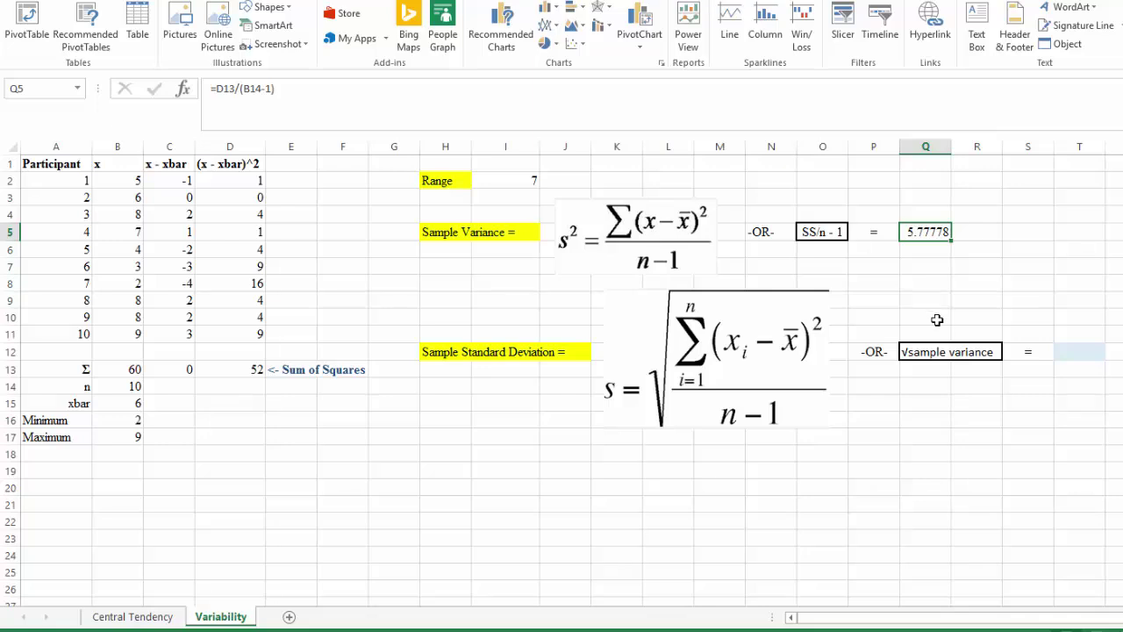
Calculate the sample standard deviation in T12 as the square root of the sample variance with =SQRT(Q5)
click(924, 360)
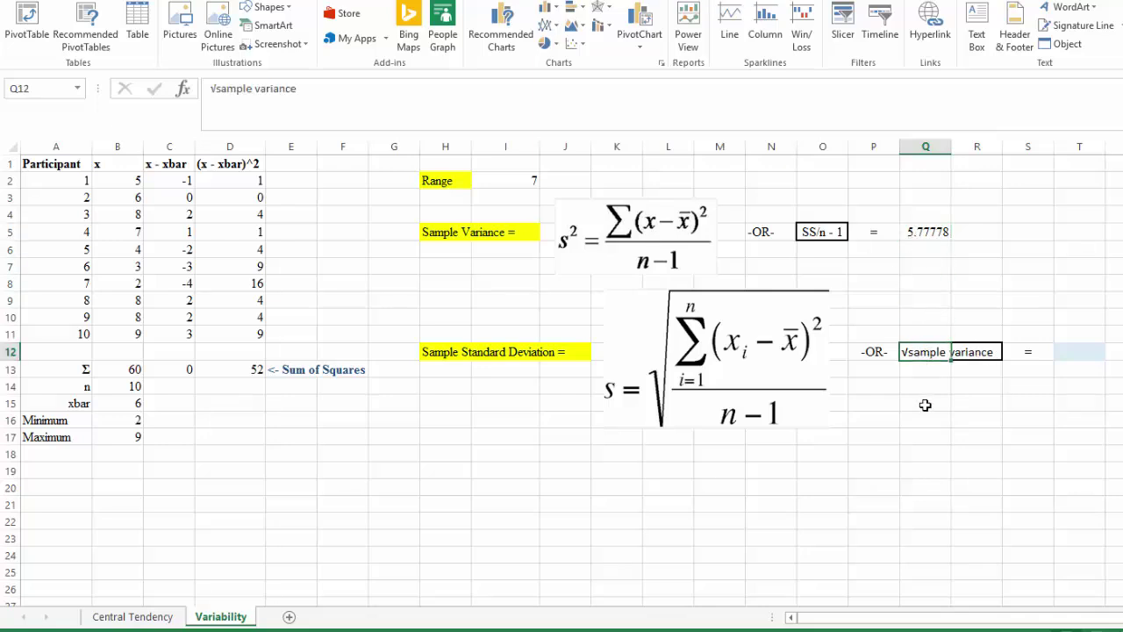
click(1087, 358)
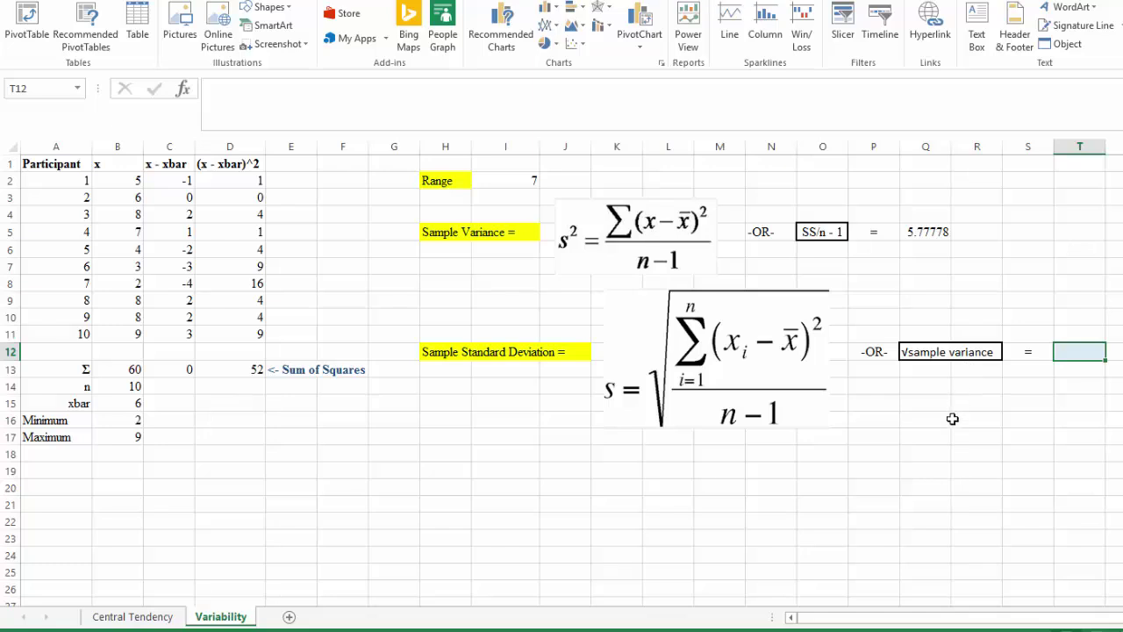
text(=)
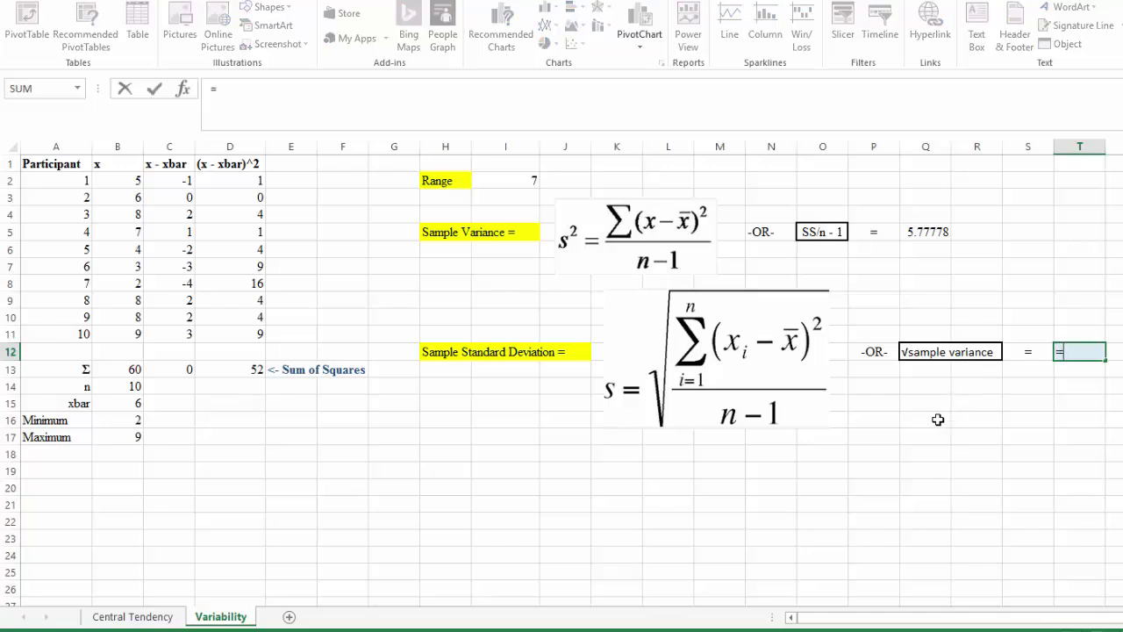
text(sqrt)
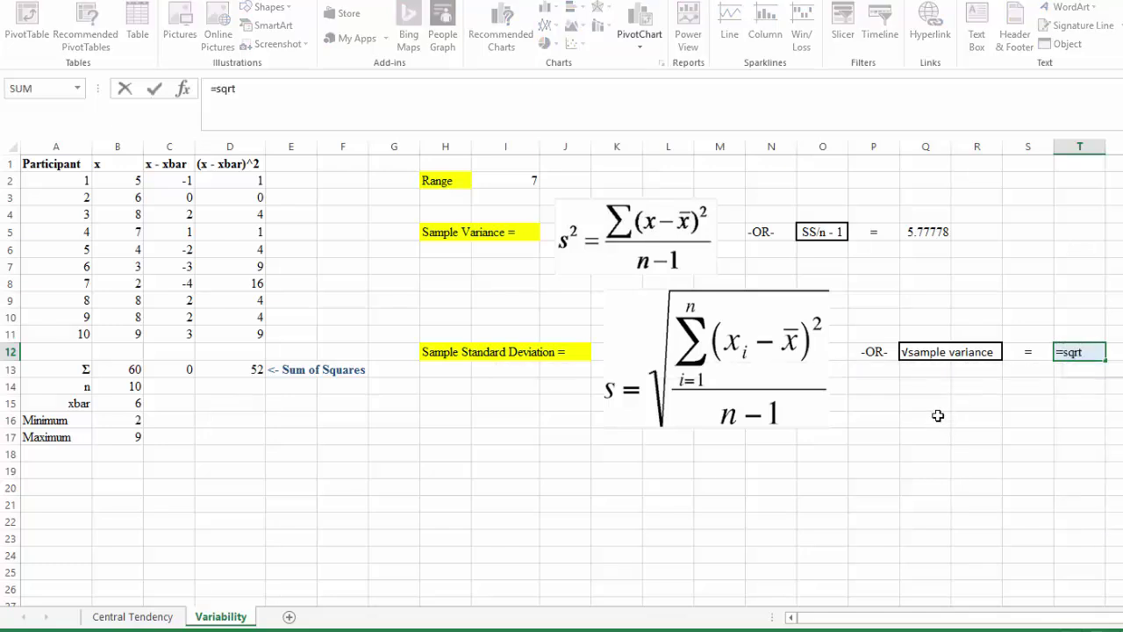
text(()
click(921, 232)
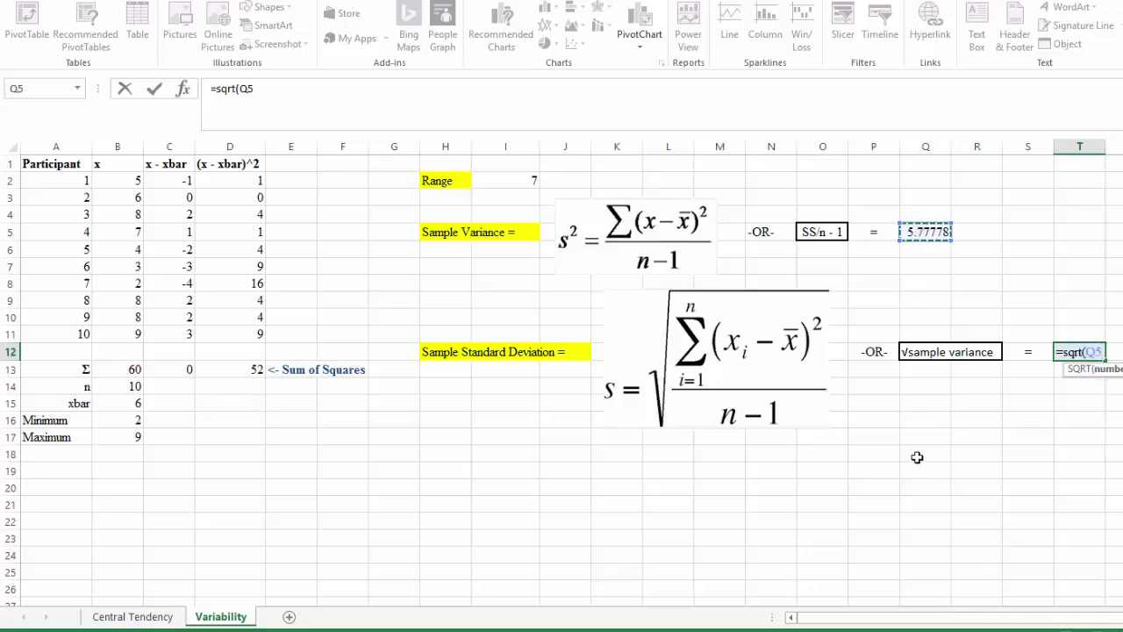
key(Return)
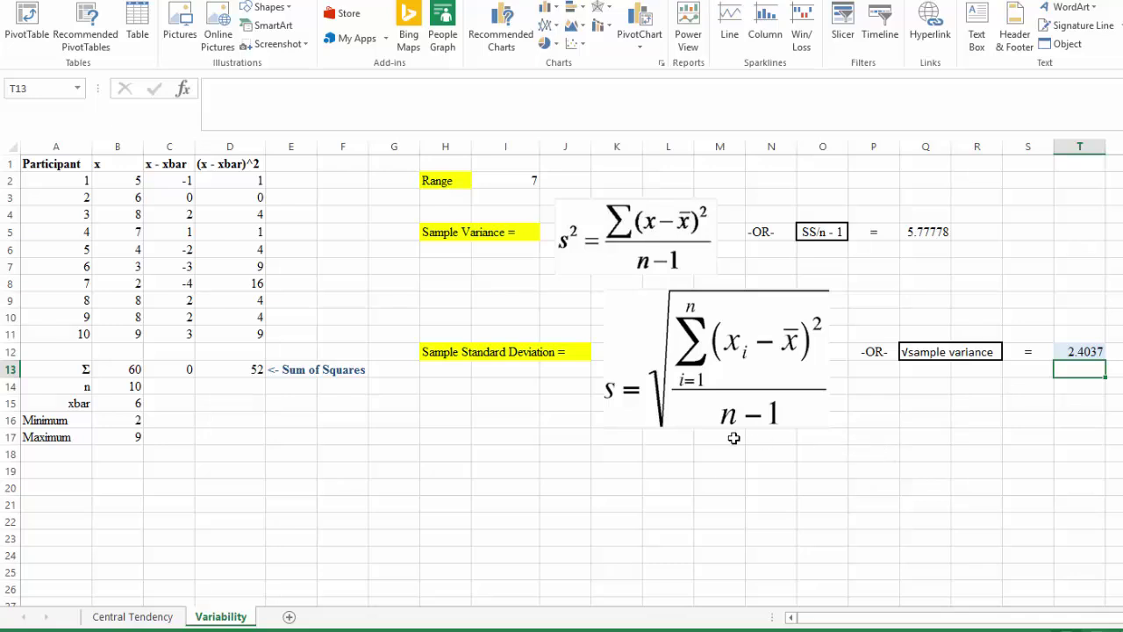
click(1074, 353)
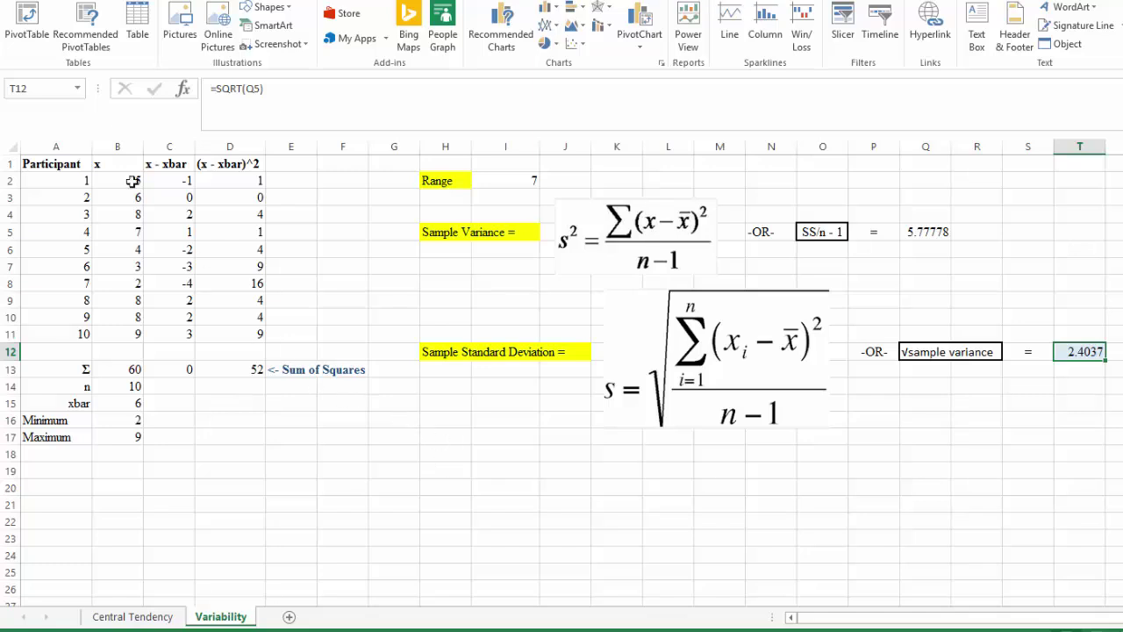
Copy the entire Variability sheet's contents and paste them into a new worksheet
click(9, 144)
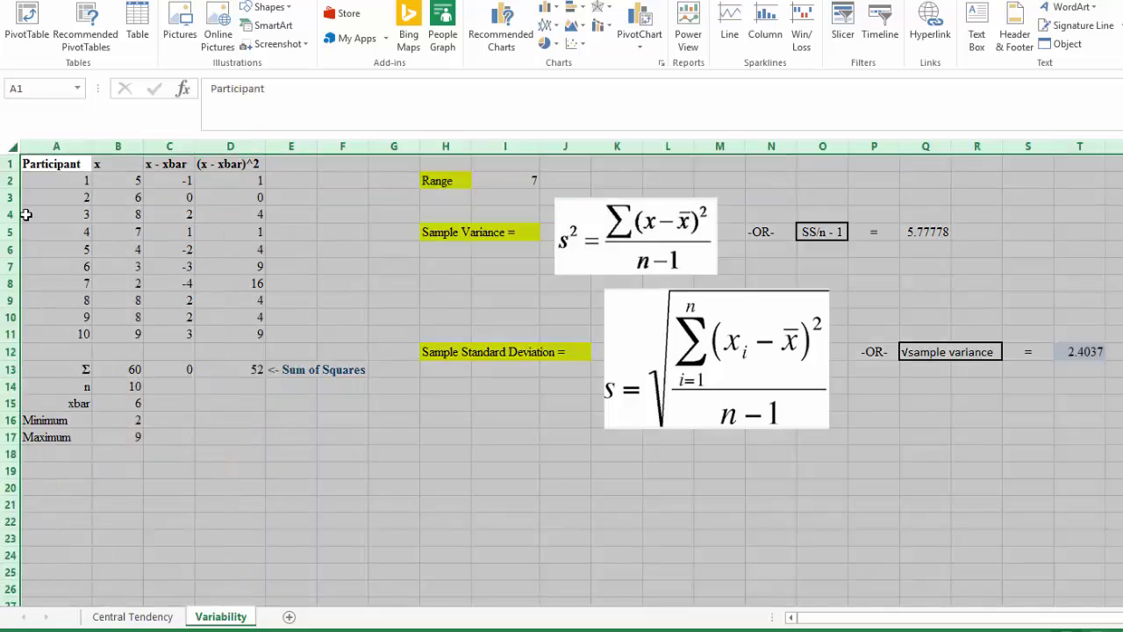
right_click(10, 147)
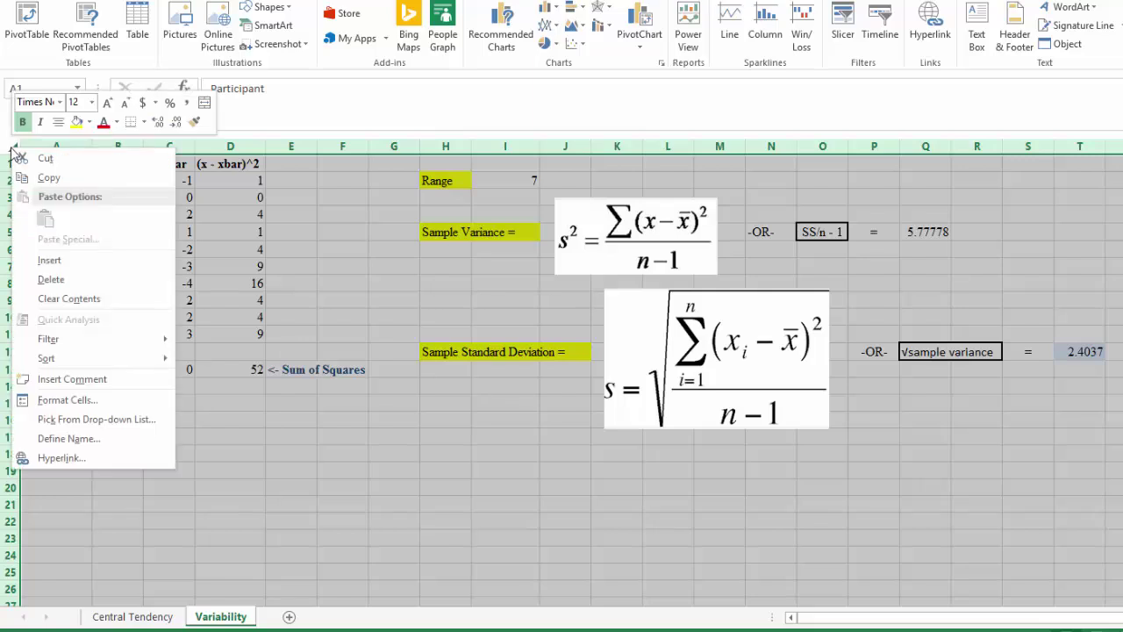
click(44, 178)
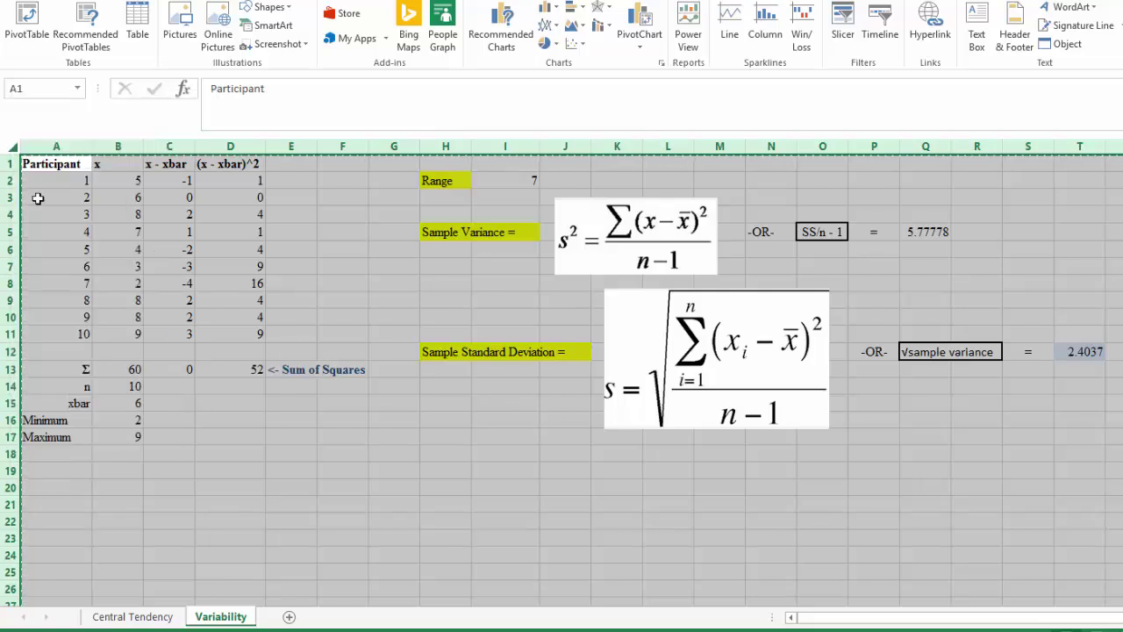
click(288, 616)
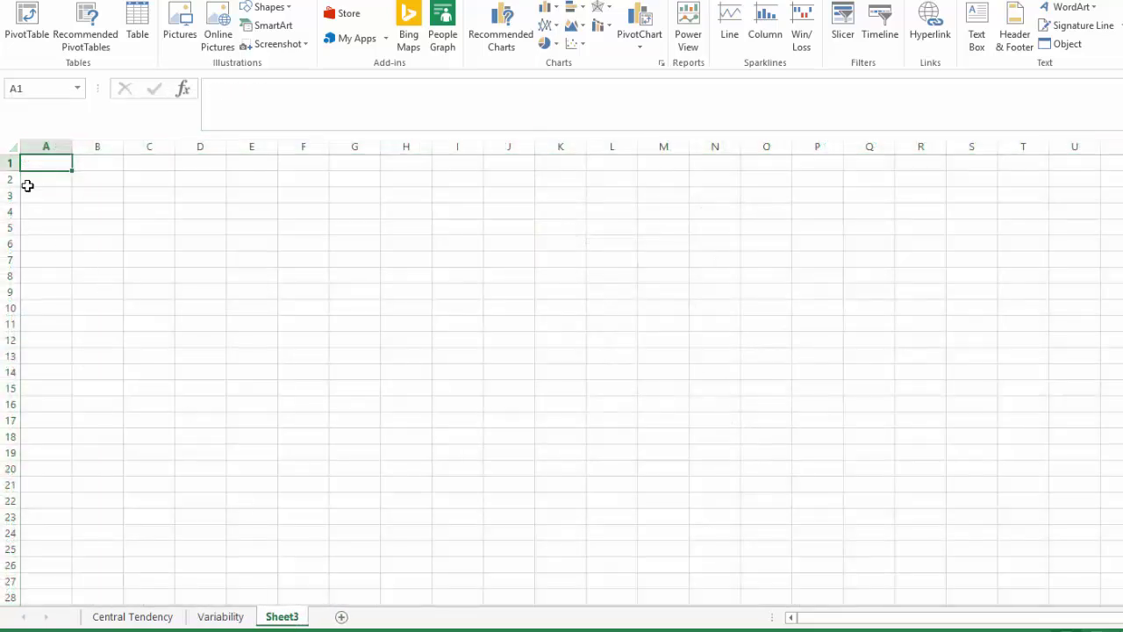
click(10, 144)
right_click(38, 168)
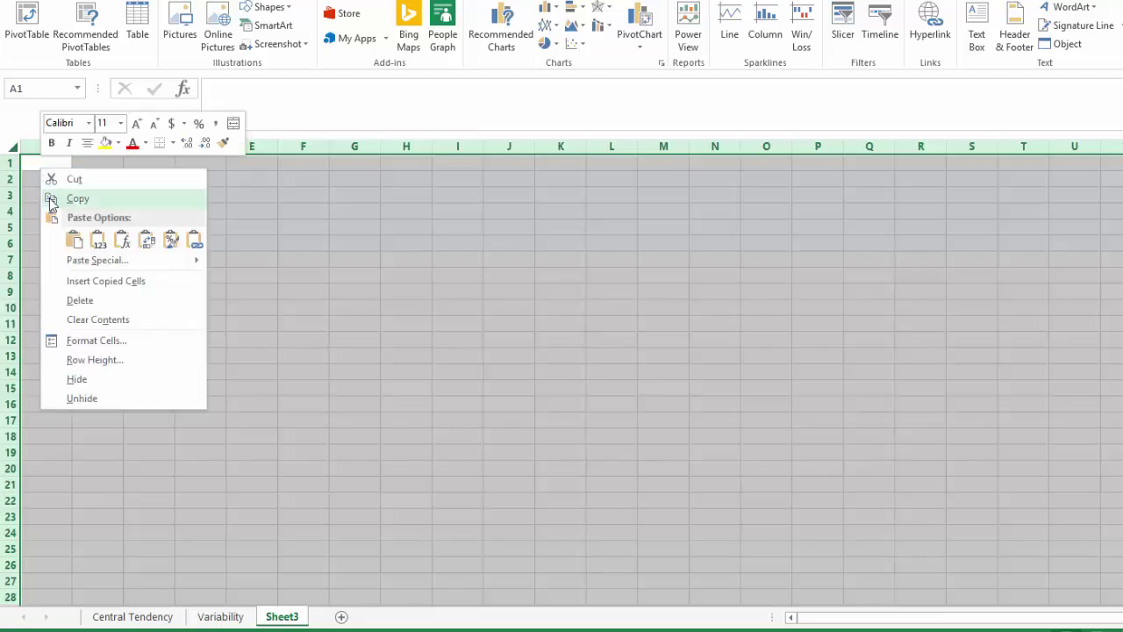
click(74, 238)
Replace the x values in B2:B9 of the copied sheet with 10, 11, 14, 15, 16, 14, 15 and 13
click(125, 180)
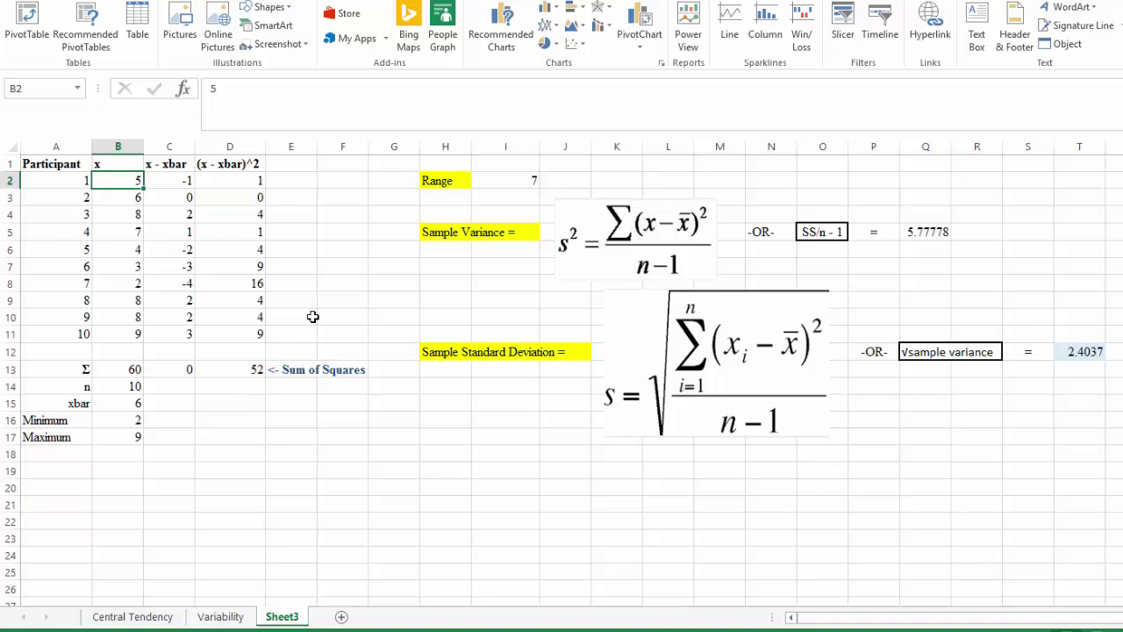
text(10)
key(Return)
text(11)
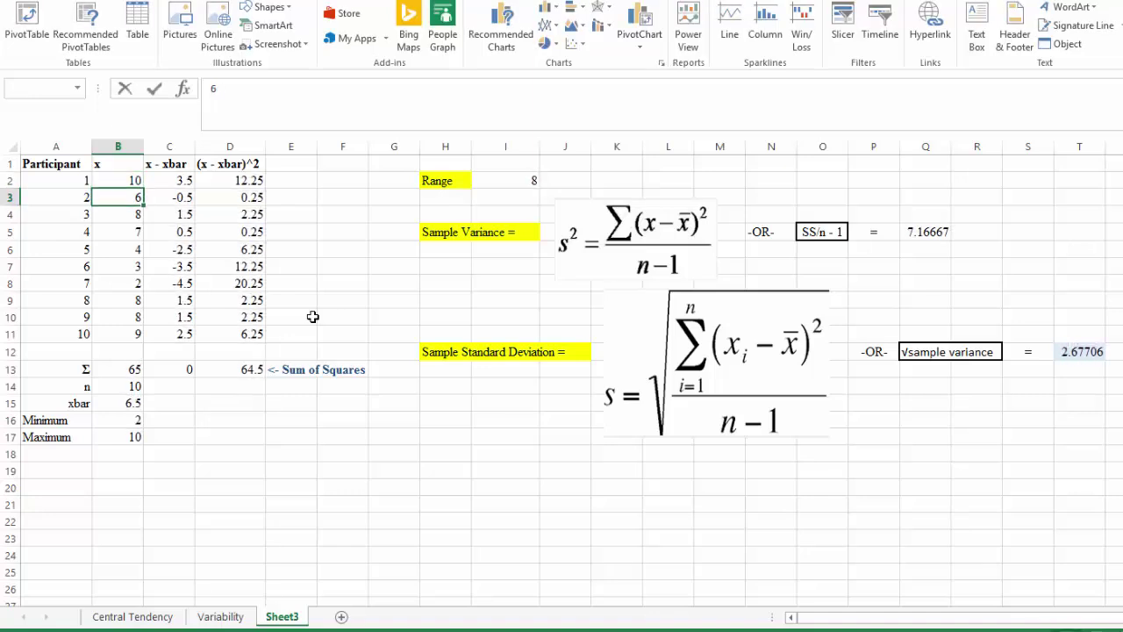
key(Return)
text(14)
key(Return)
text(15)
key(Return)
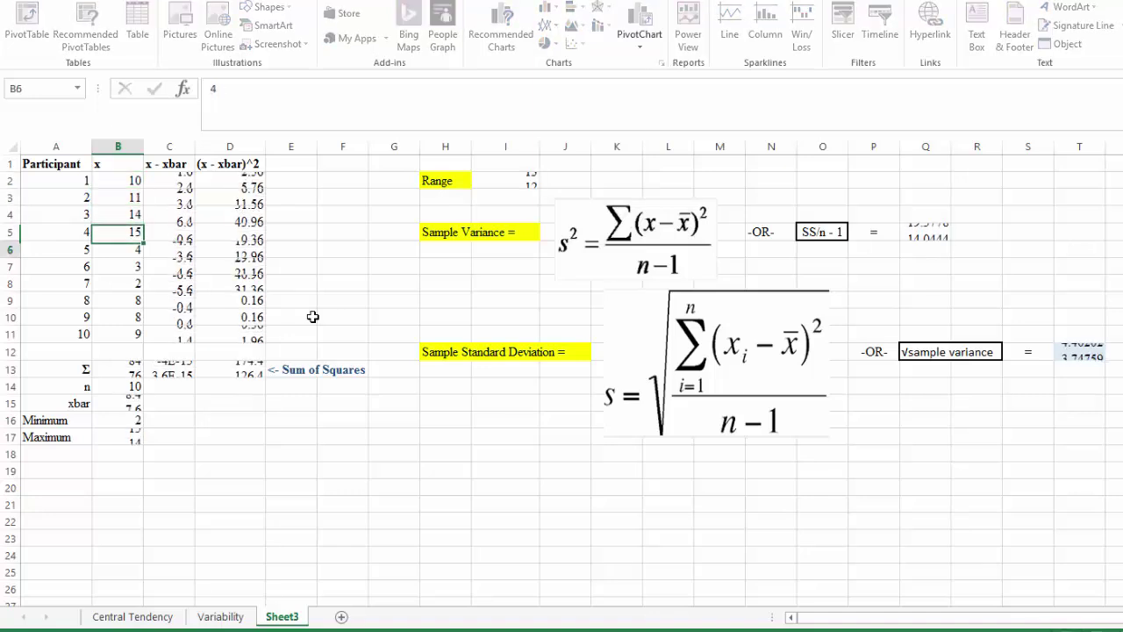
text(16)
key(Return)
text(14)
key(Return)
text(15)
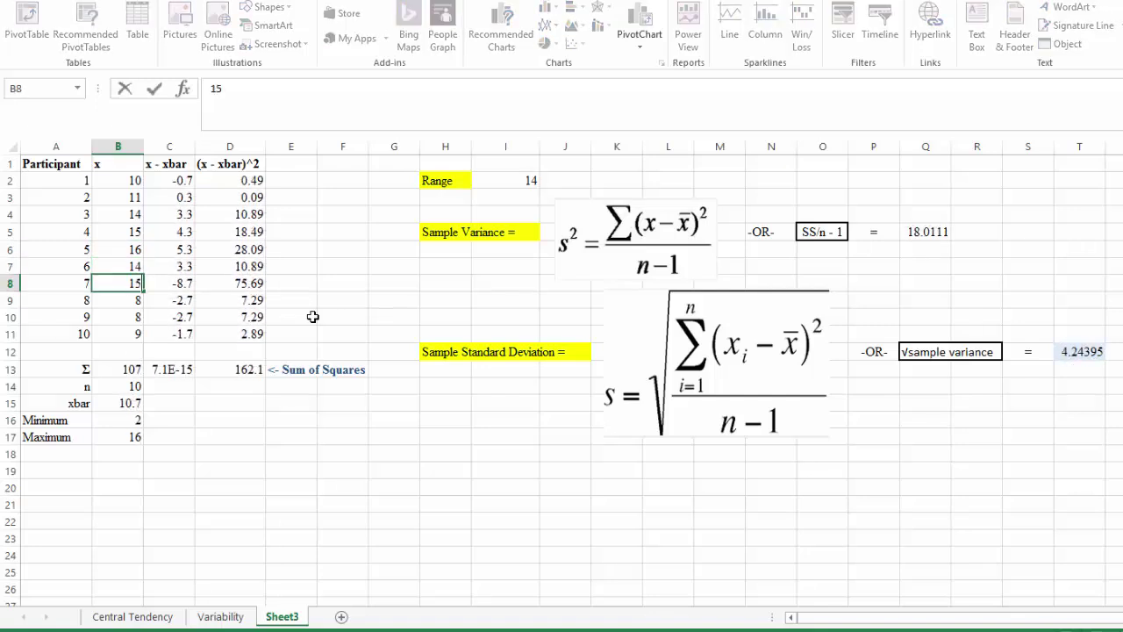
key(Return)
text(13)
key(Return)
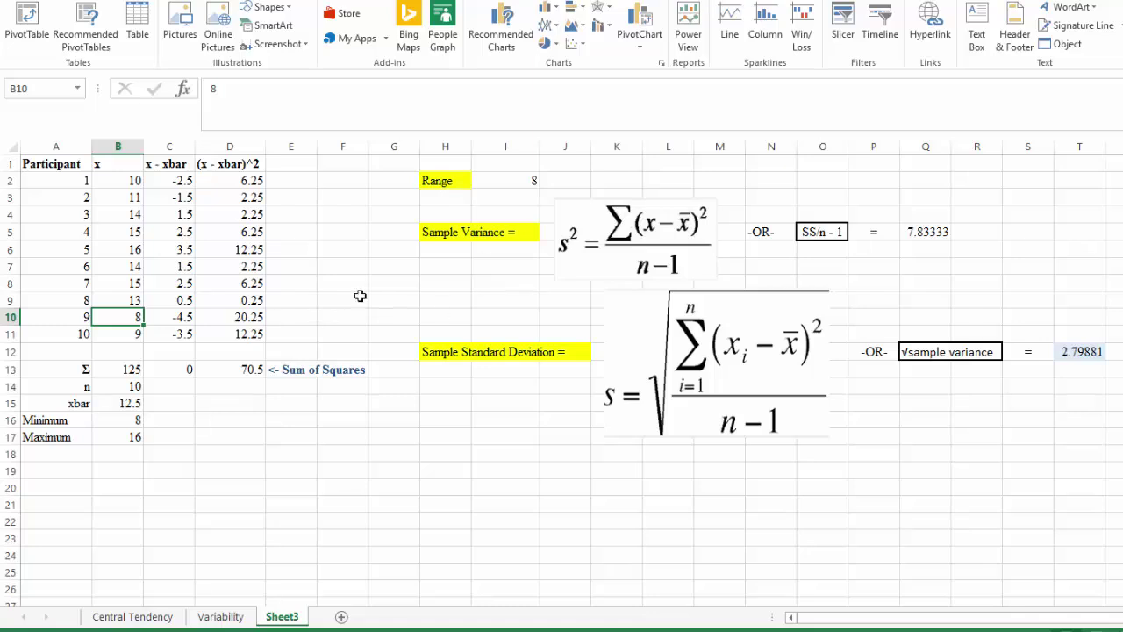
Examine the sum, n, mean, minimum, maximum, sample variance and standard deviation formulas for the new x values
click(121, 366)
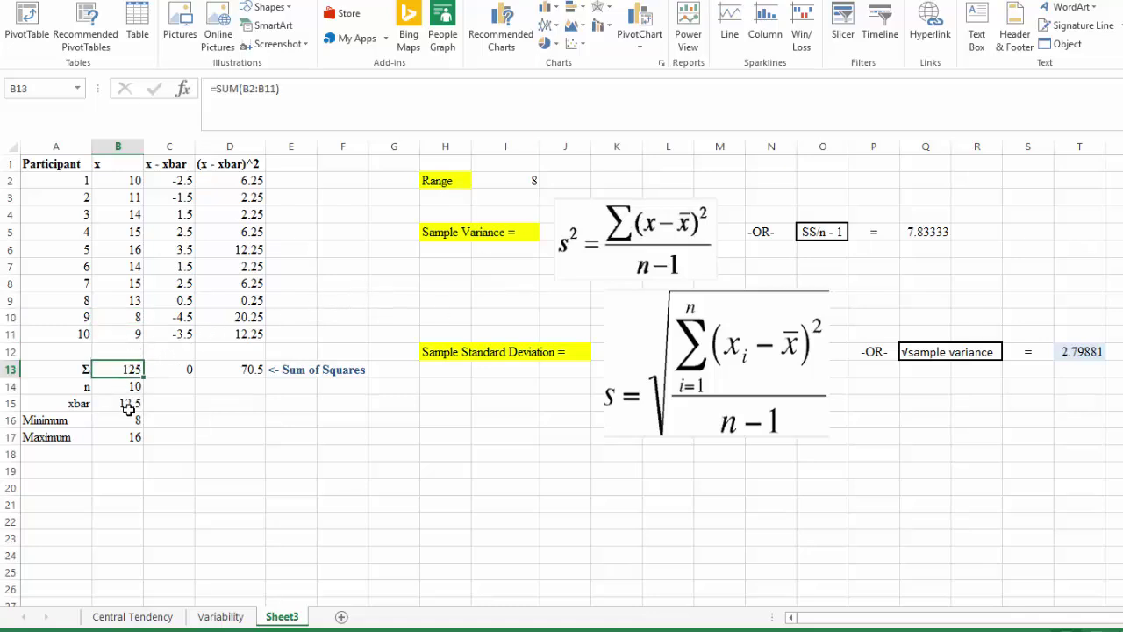
click(127, 387)
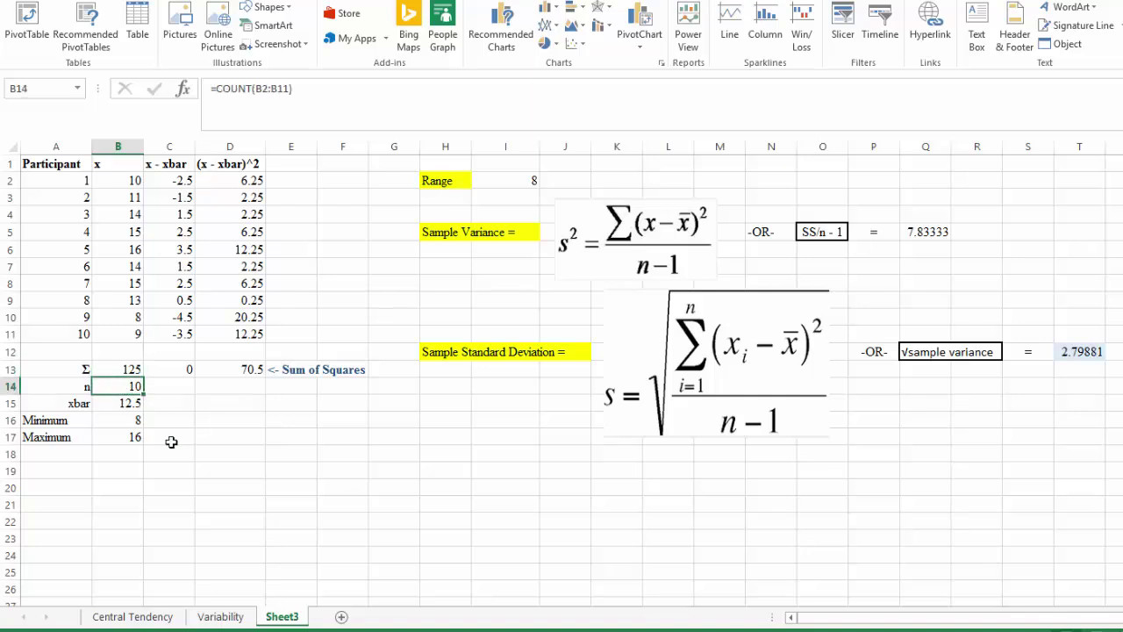
drag(126, 403, 103, 446)
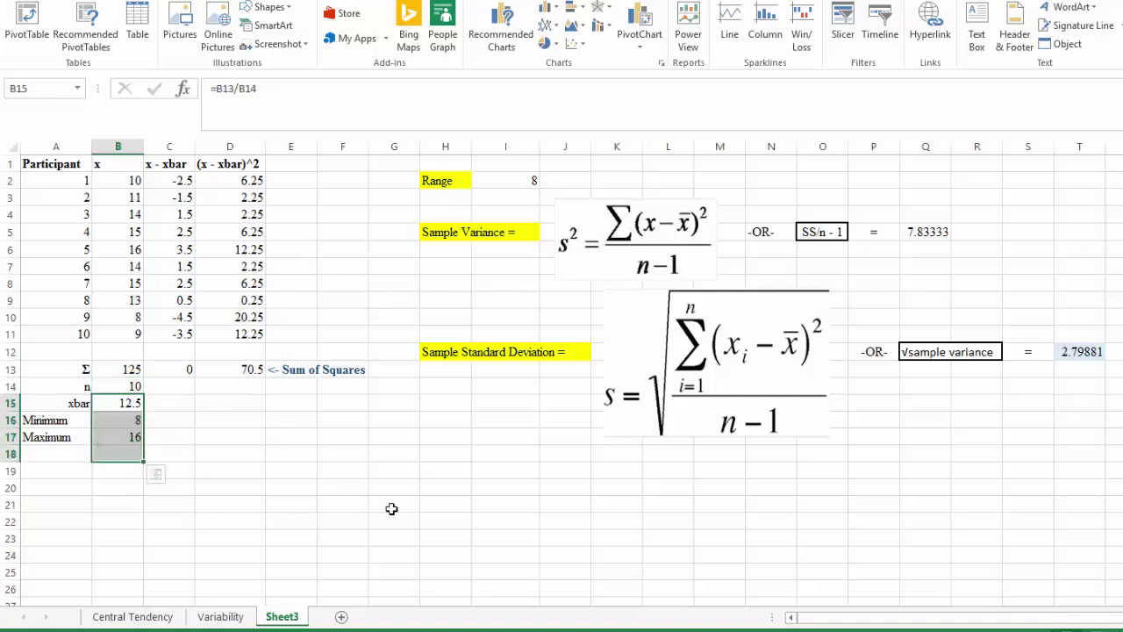
click(935, 229)
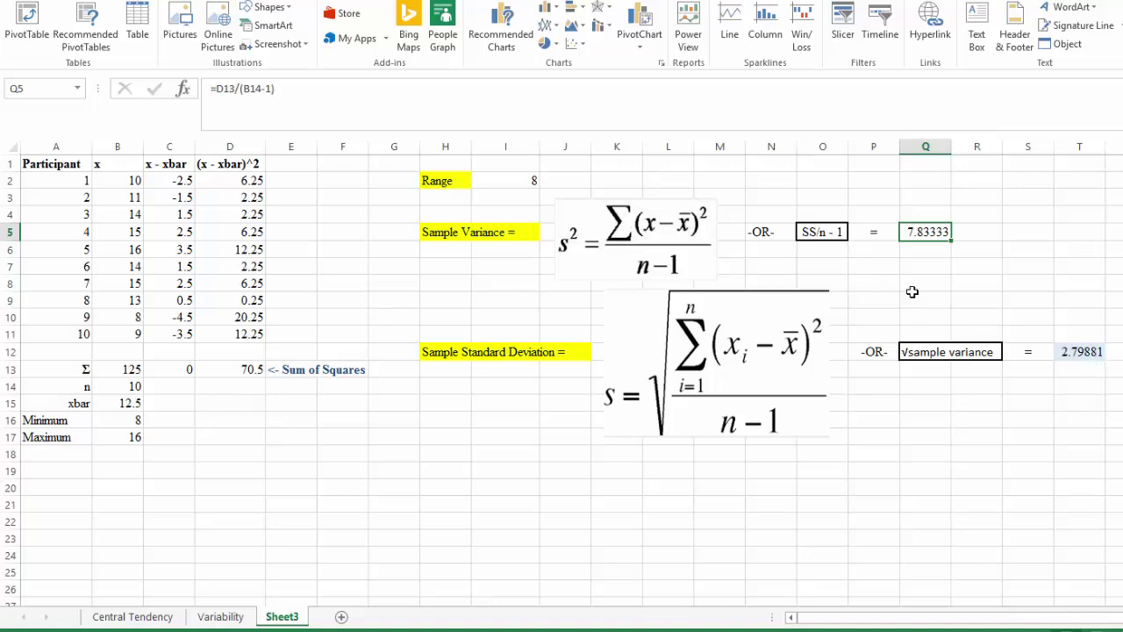
click(1082, 352)
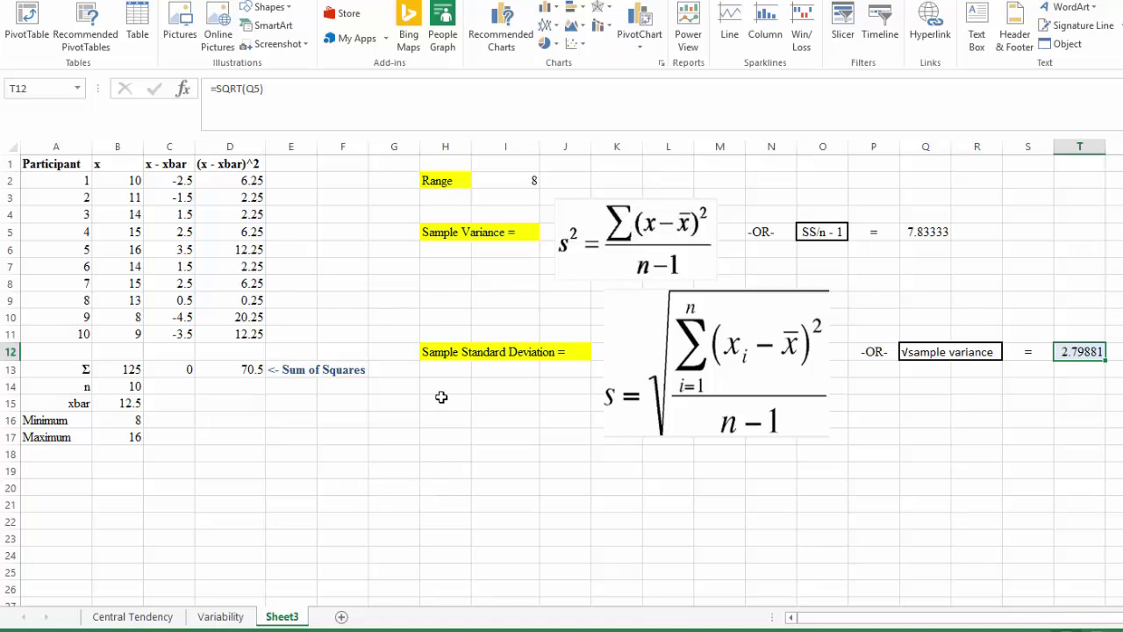
Rename the copied worksheet Sheet3 as 13
right_click(274, 617)
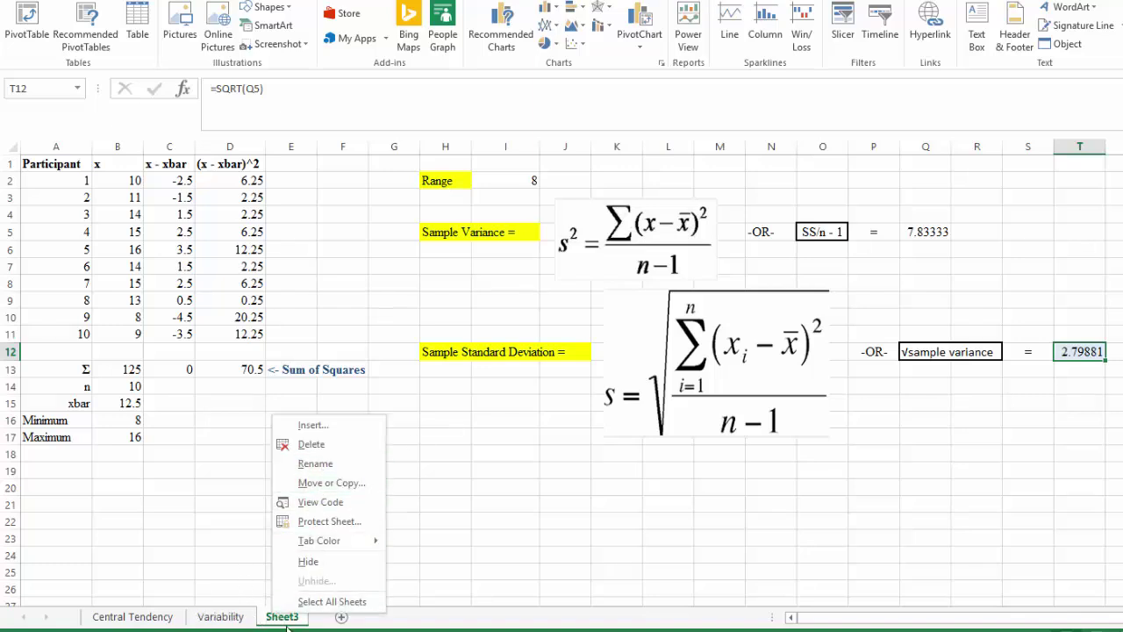
right_click(284, 621)
click(359, 472)
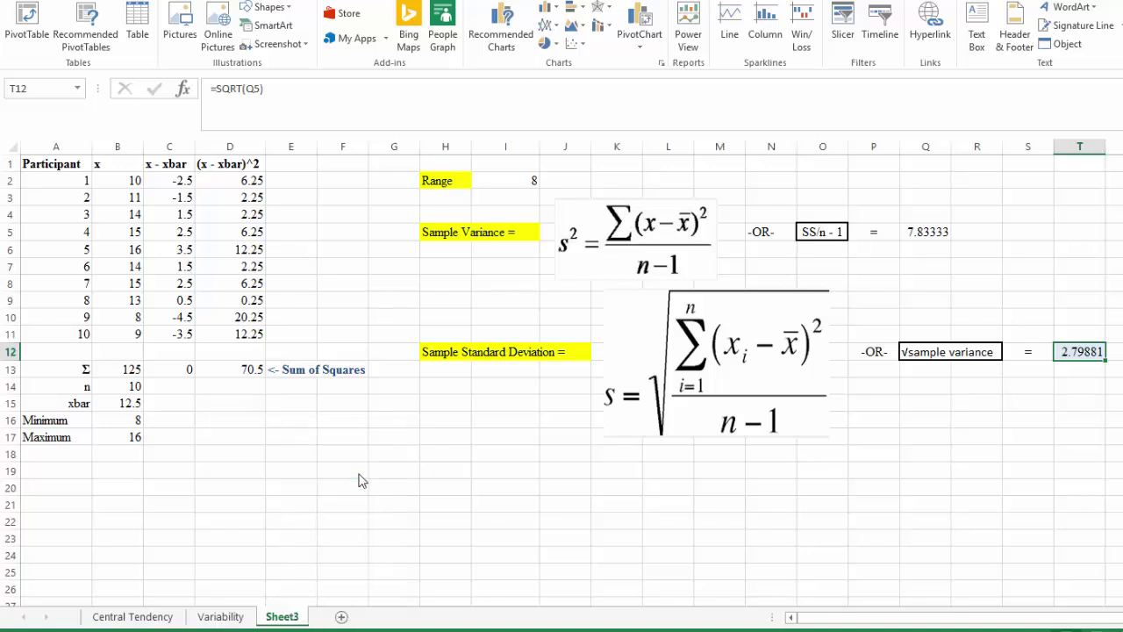
text(13)
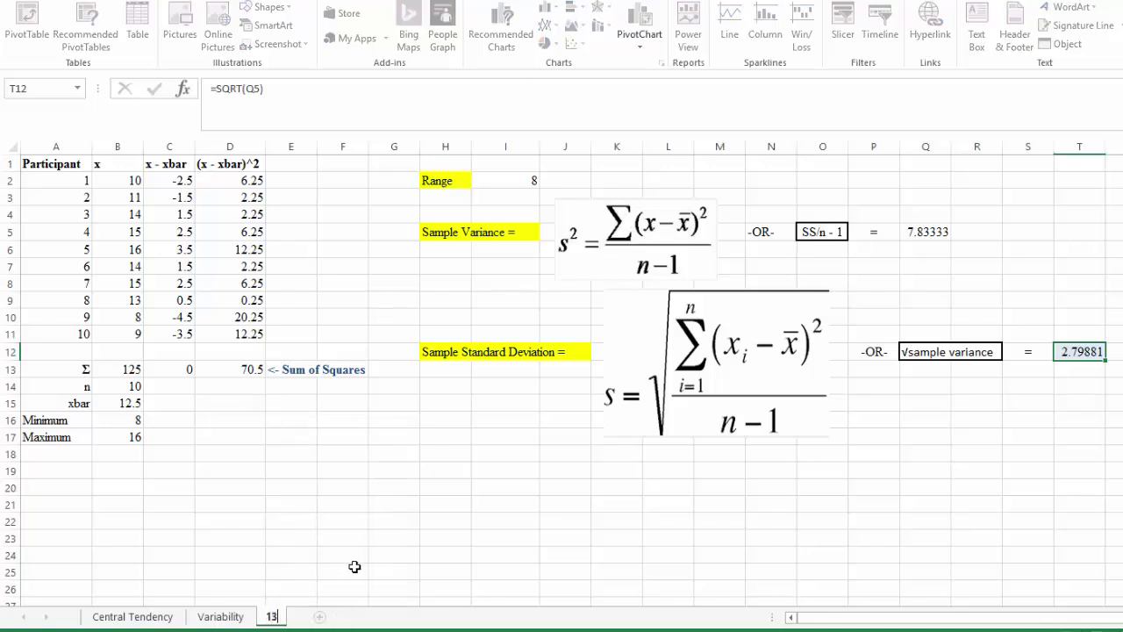
click(353, 537)
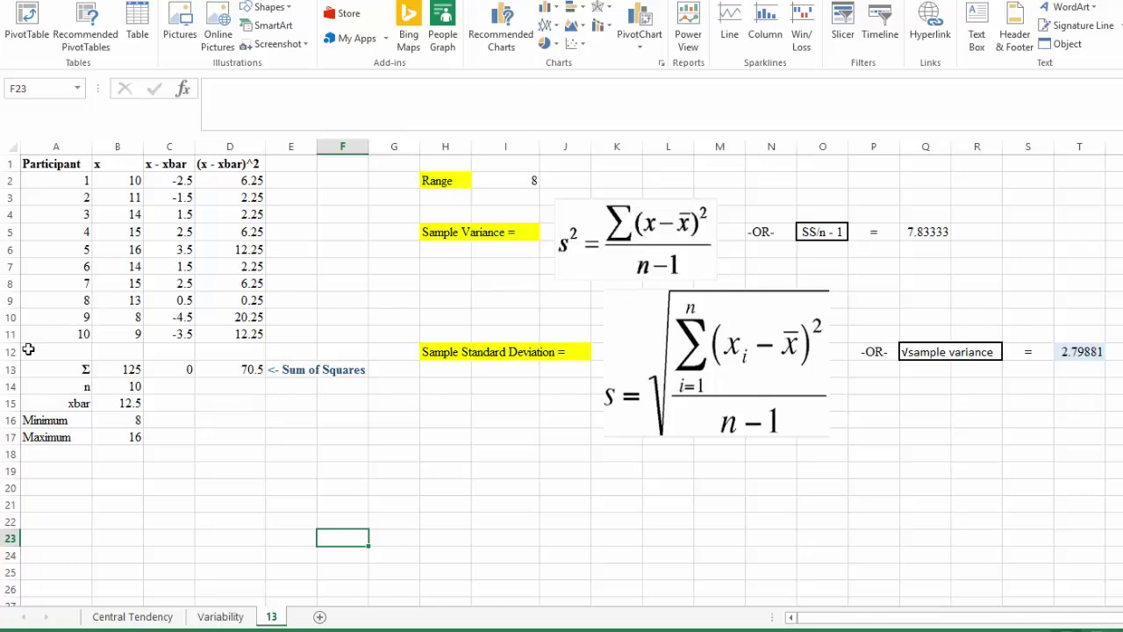
Insert five blank rows at rows 12 through 16, below the last participant and above the Σ row
drag(66, 183, 68, 337)
click(70, 352)
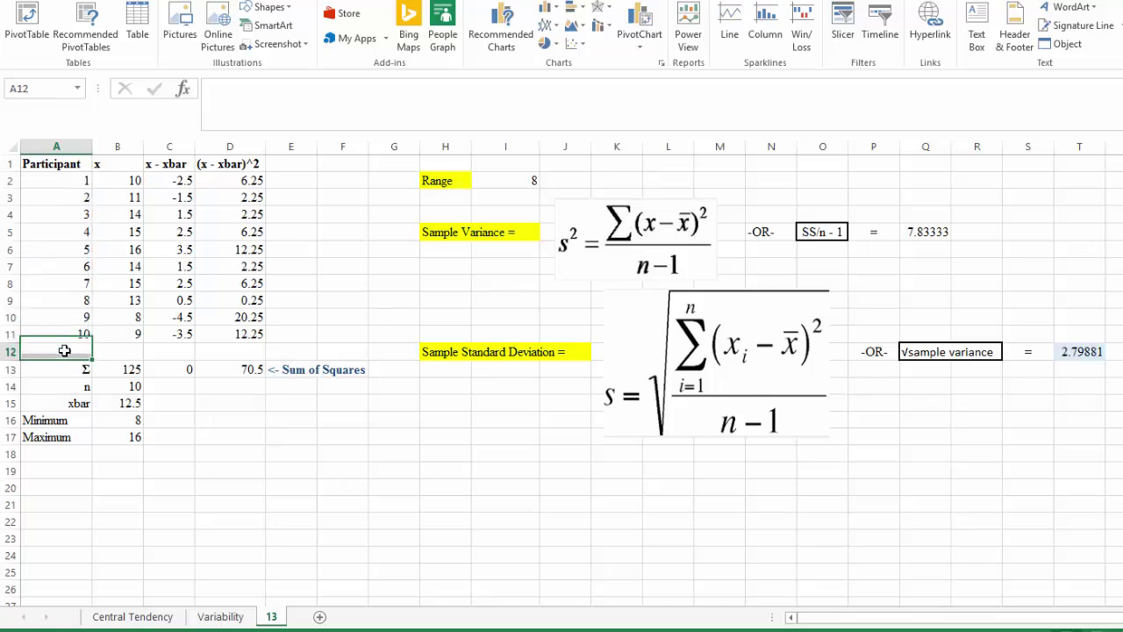
click(7, 350)
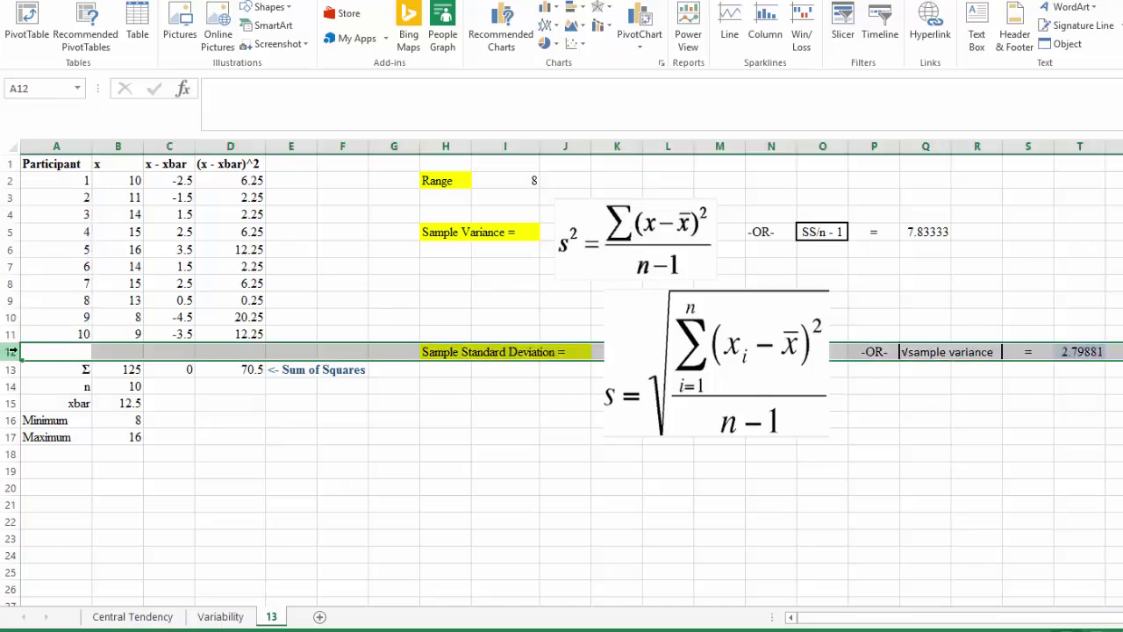
drag(13, 351, 13, 420)
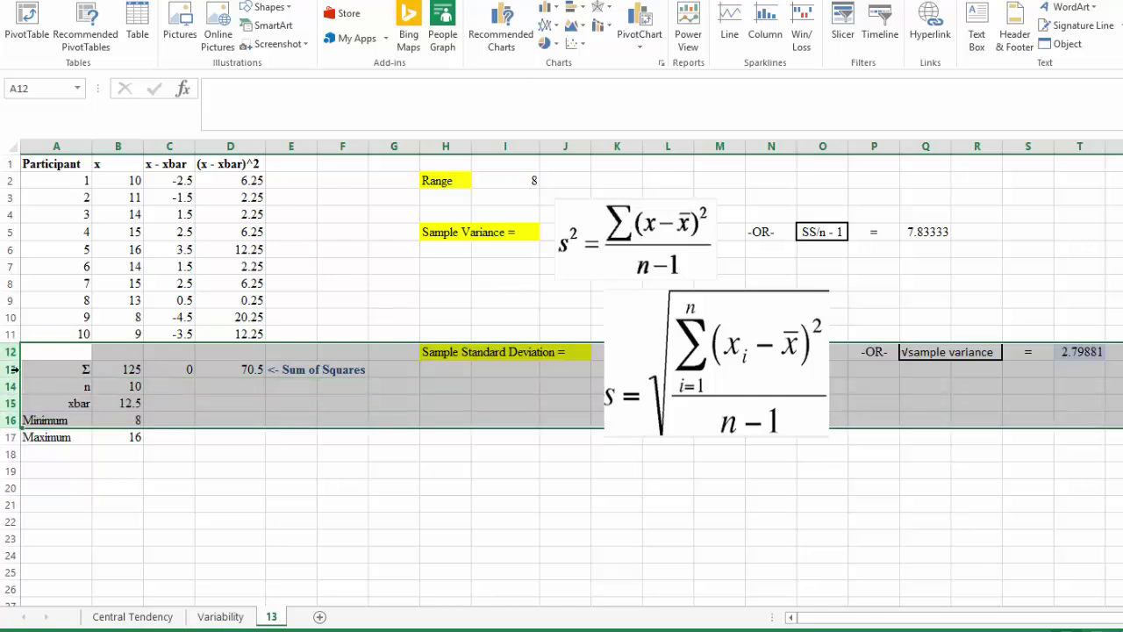
right_click(7, 351)
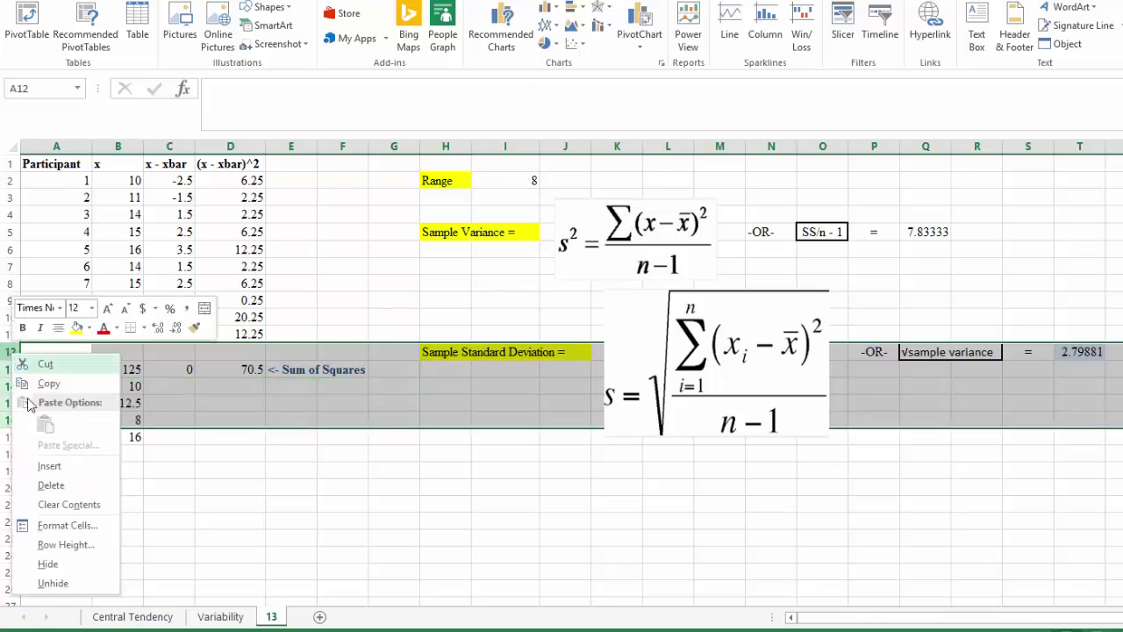
click(44, 459)
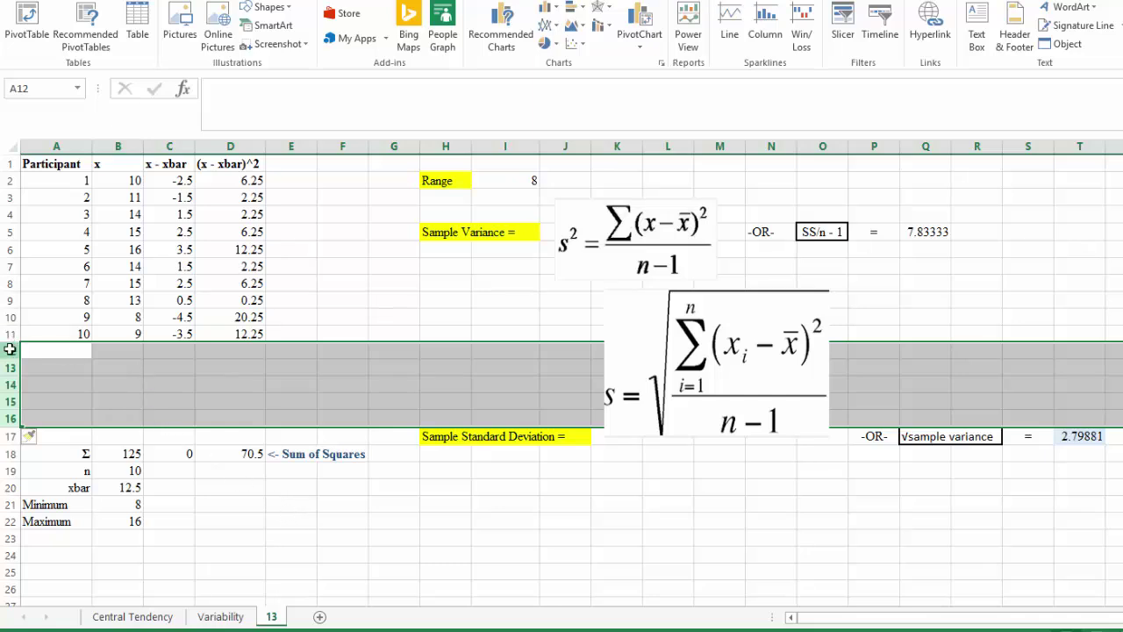
Delete the five blank rows 12 through 16, and undo that deletion
right_click(7, 420)
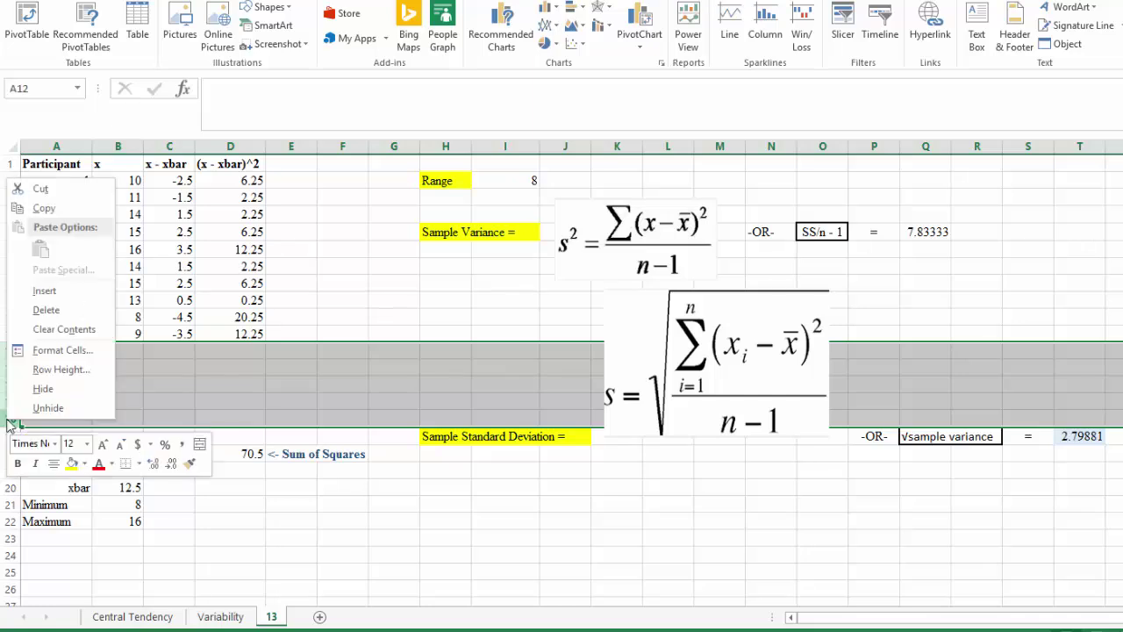
click(46, 310)
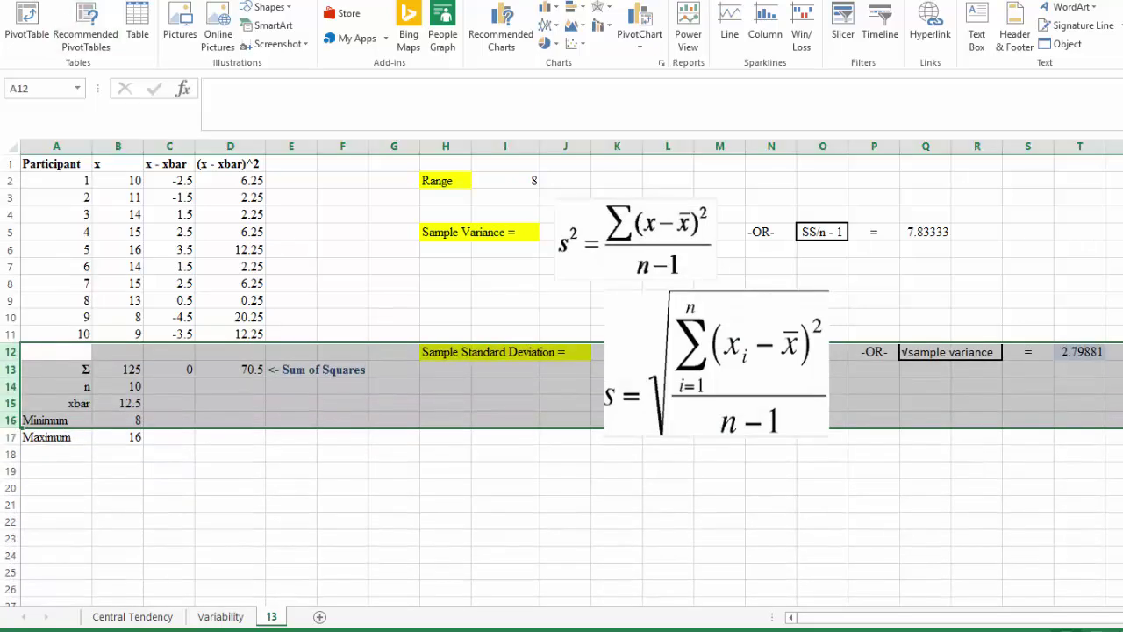
key(ctrl+z)
Extend the participant numbering from A2:A6 down through A16, reaching participant 15
click(87, 334)
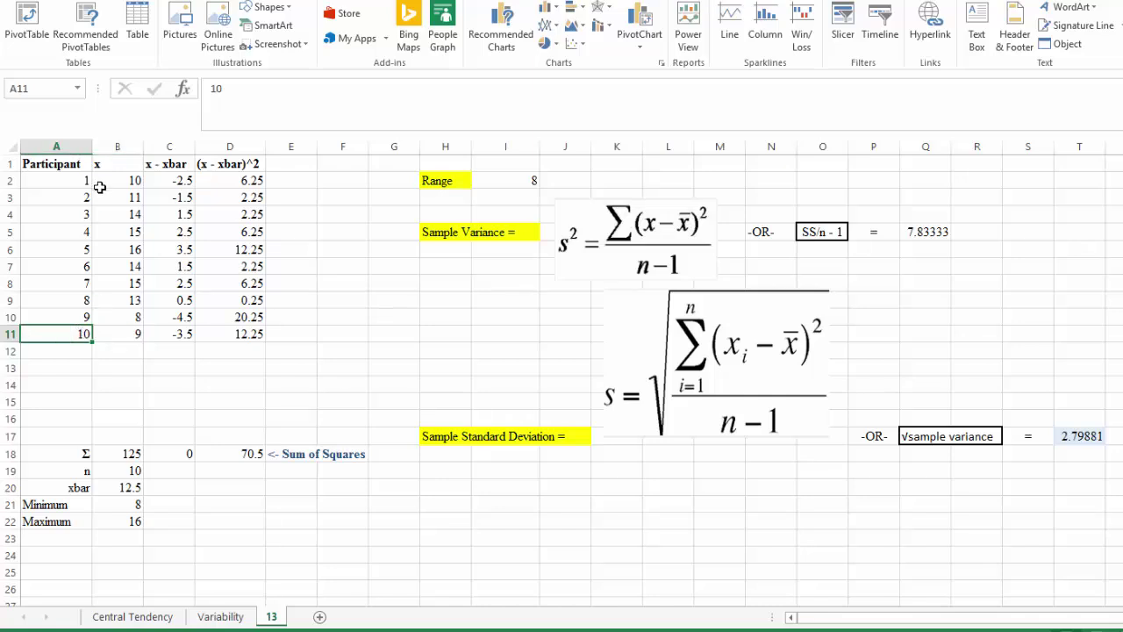
drag(77, 181, 60, 250)
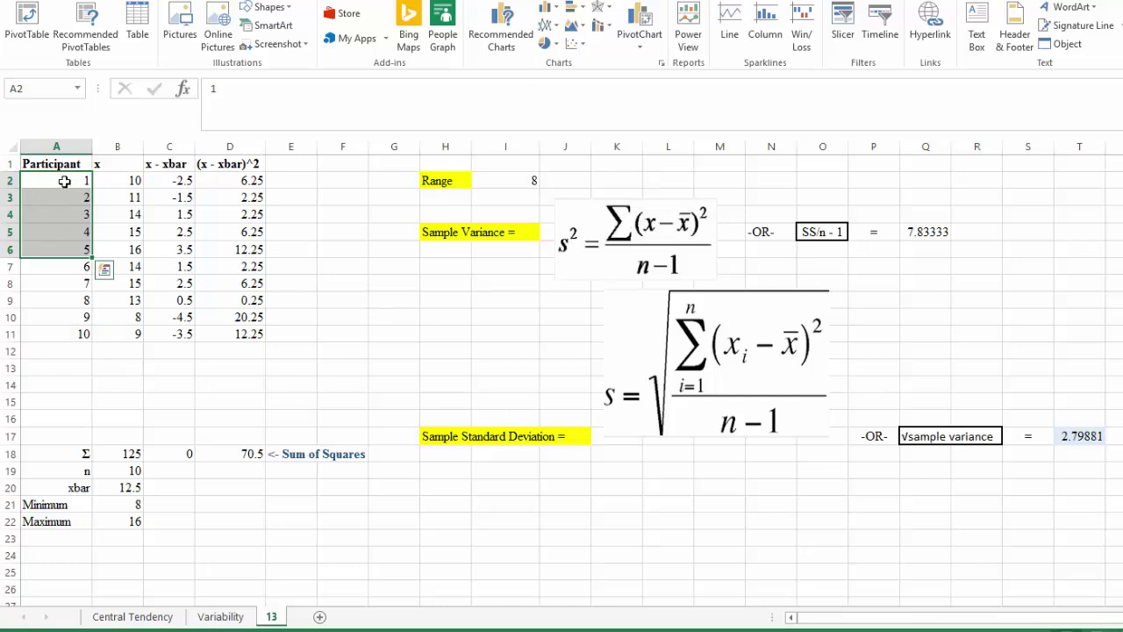
drag(92, 260, 71, 433)
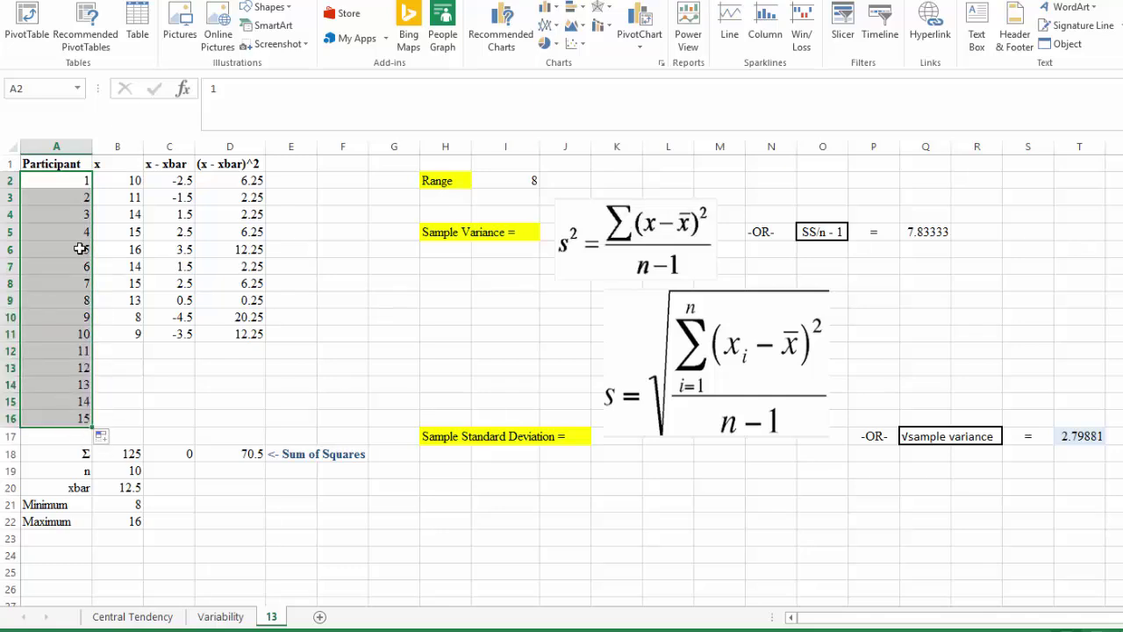
Fill the x series from B2:B6 and the x - xbar and (x - xbar)^2 formulas down through row 16
drag(125, 182, 123, 426)
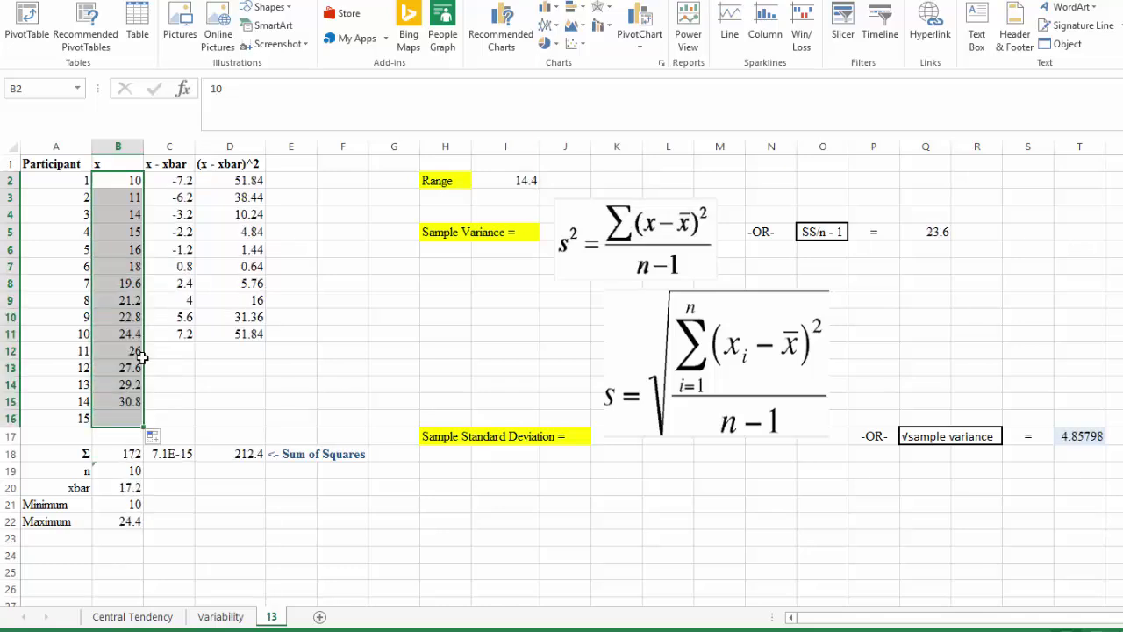
drag(164, 181, 186, 419)
drag(242, 179, 235, 420)
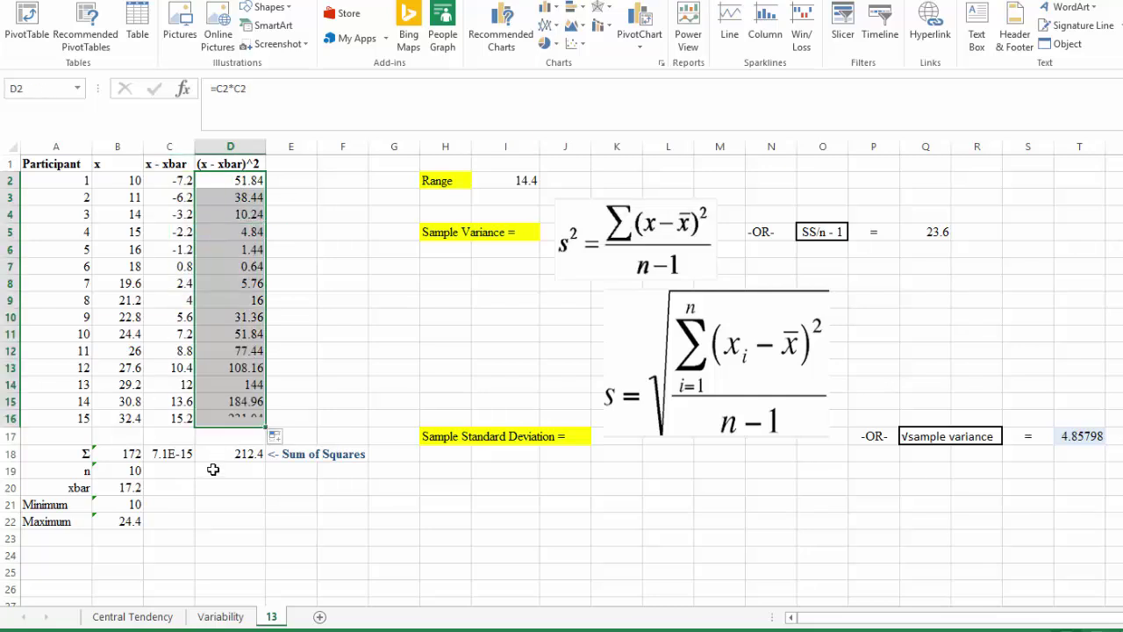
Extend the sum formulas in B18, C18 and D18 to cover rows 2 through 16 of their columns
click(120, 453)
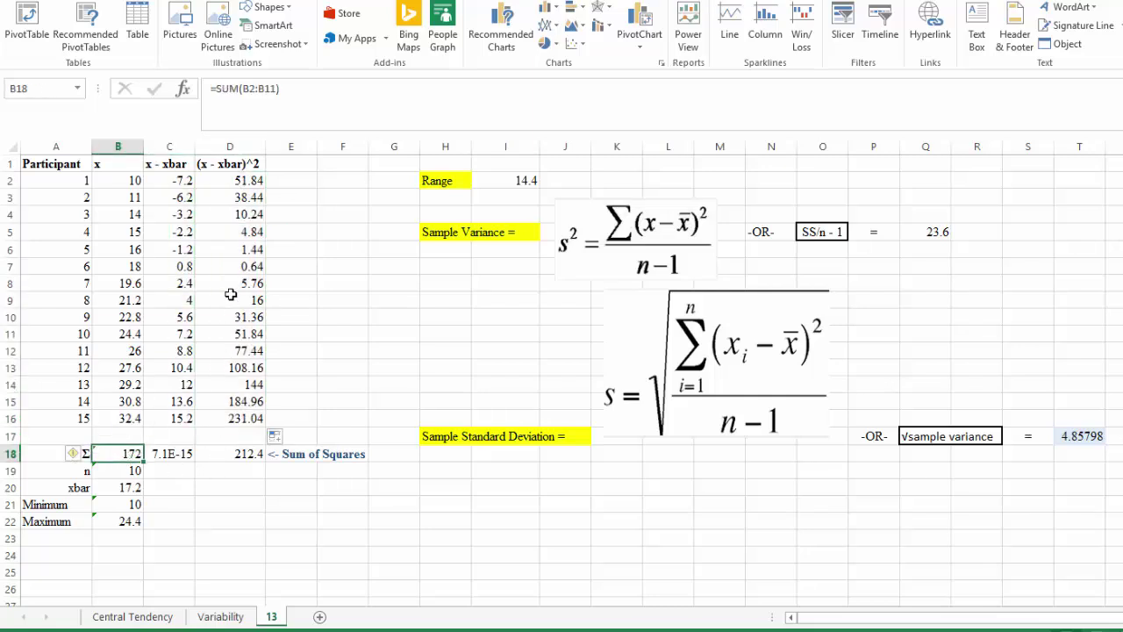
click(262, 86)
drag(144, 343, 144, 426)
key(Return)
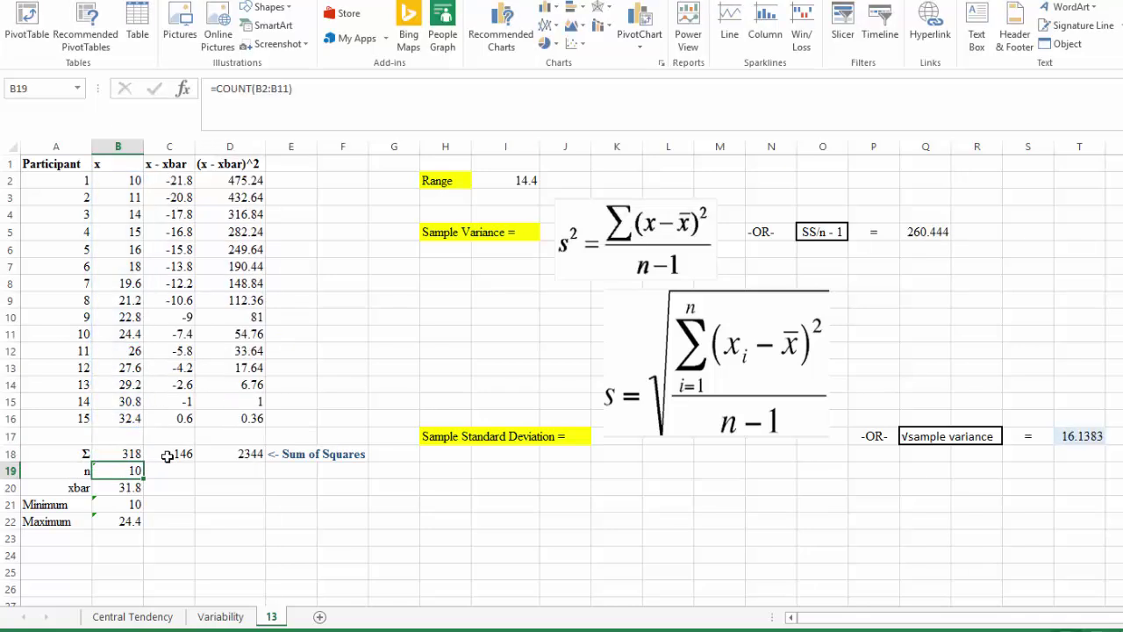
click(183, 454)
click(262, 88)
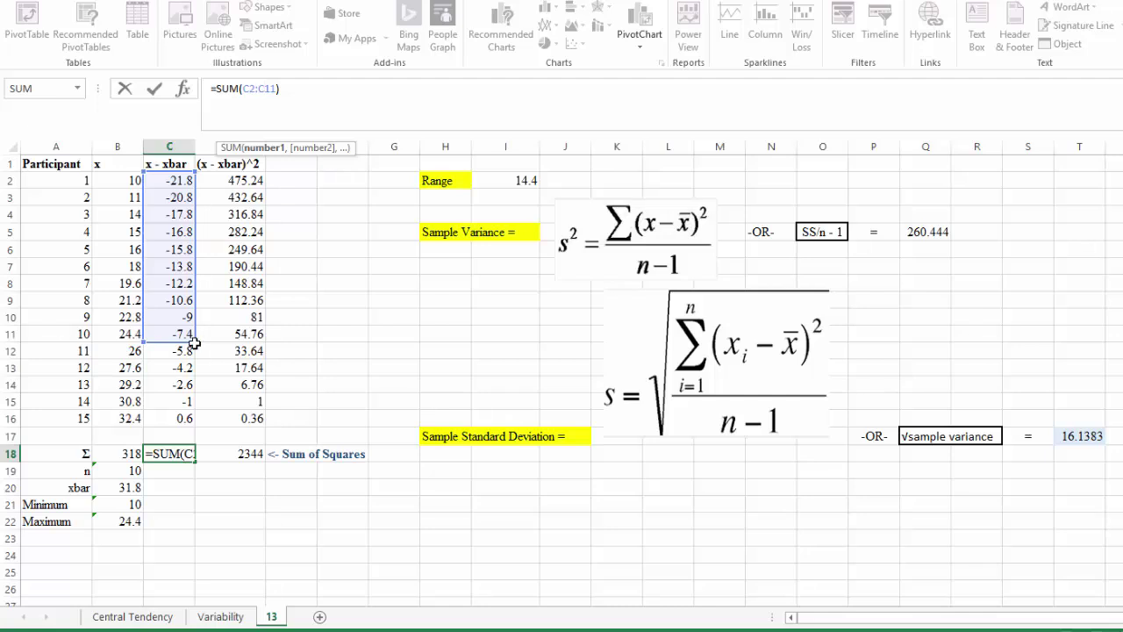
drag(194, 342, 186, 420)
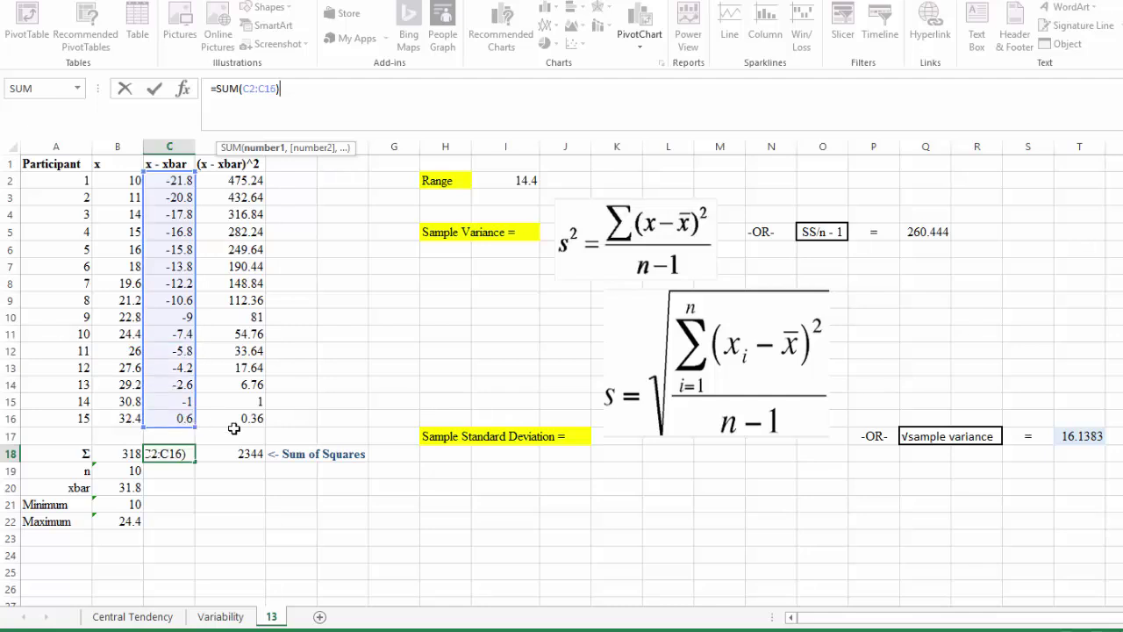
key(Return)
click(230, 453)
click(264, 108)
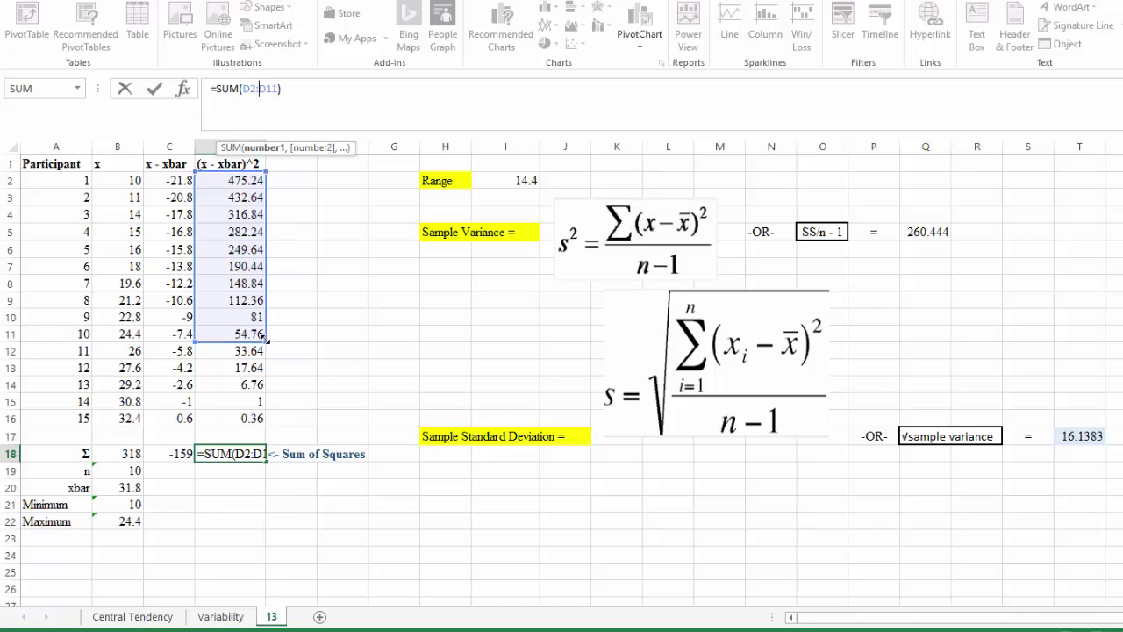
drag(265, 338, 248, 418)
key(Return)
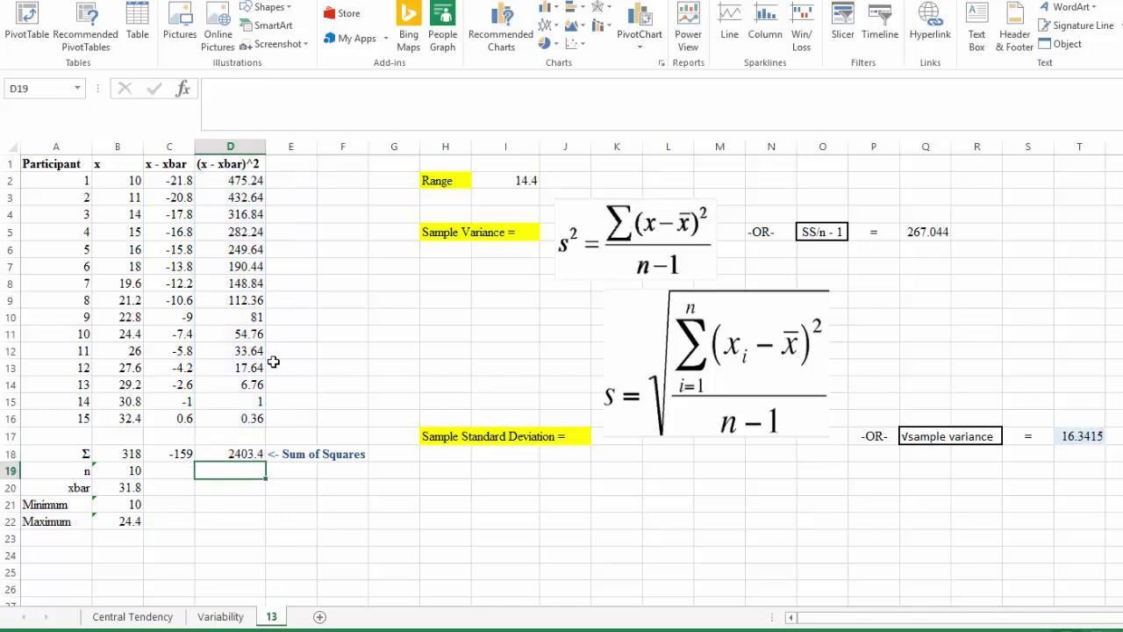
Change the n formula in B19 to =COUNT(B2:B16)
click(174, 451)
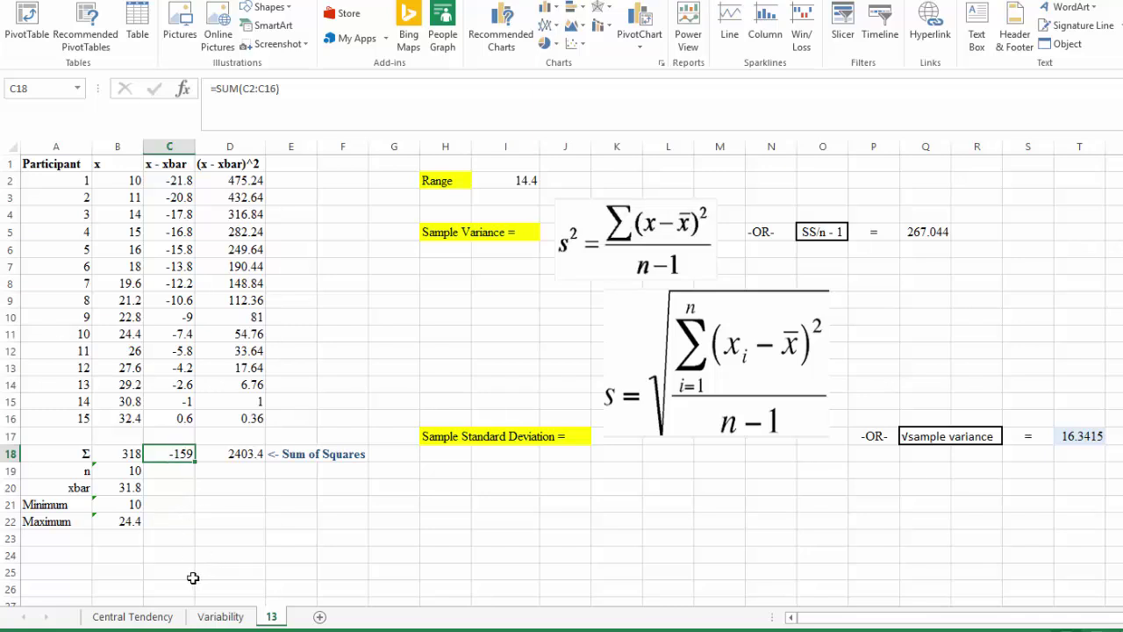
click(121, 470)
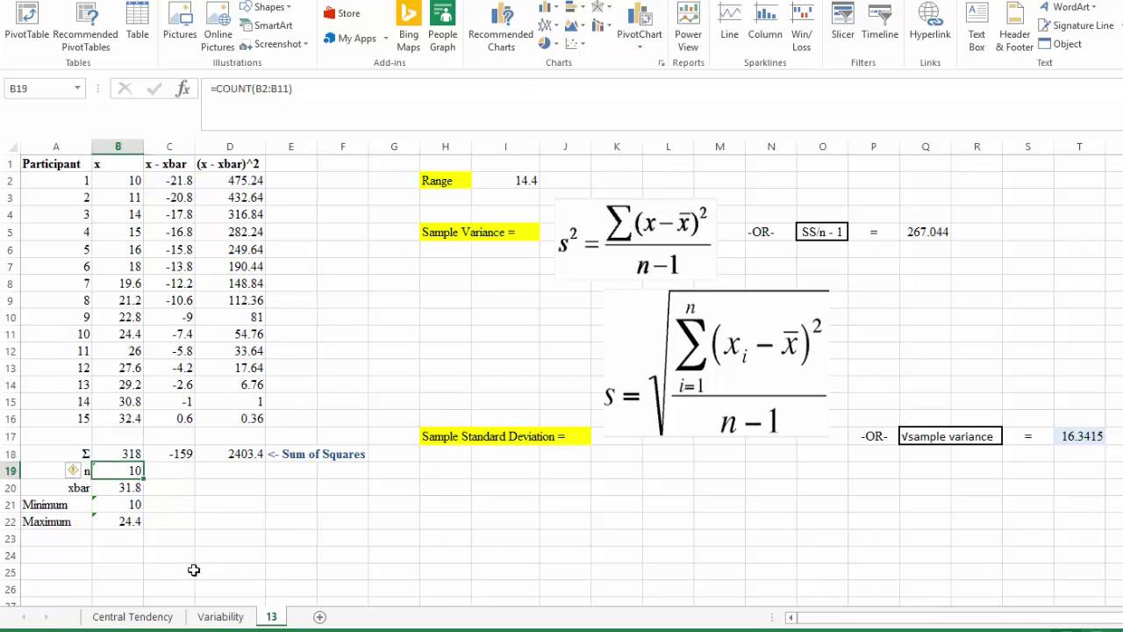
click(271, 88)
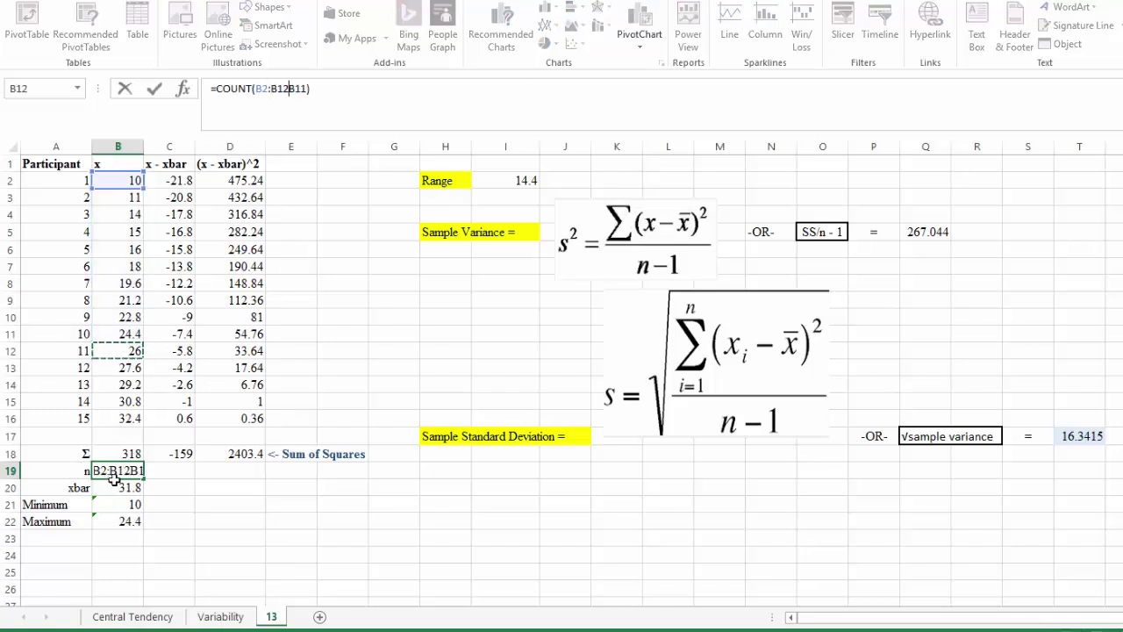
key(Escape)
click(271, 89)
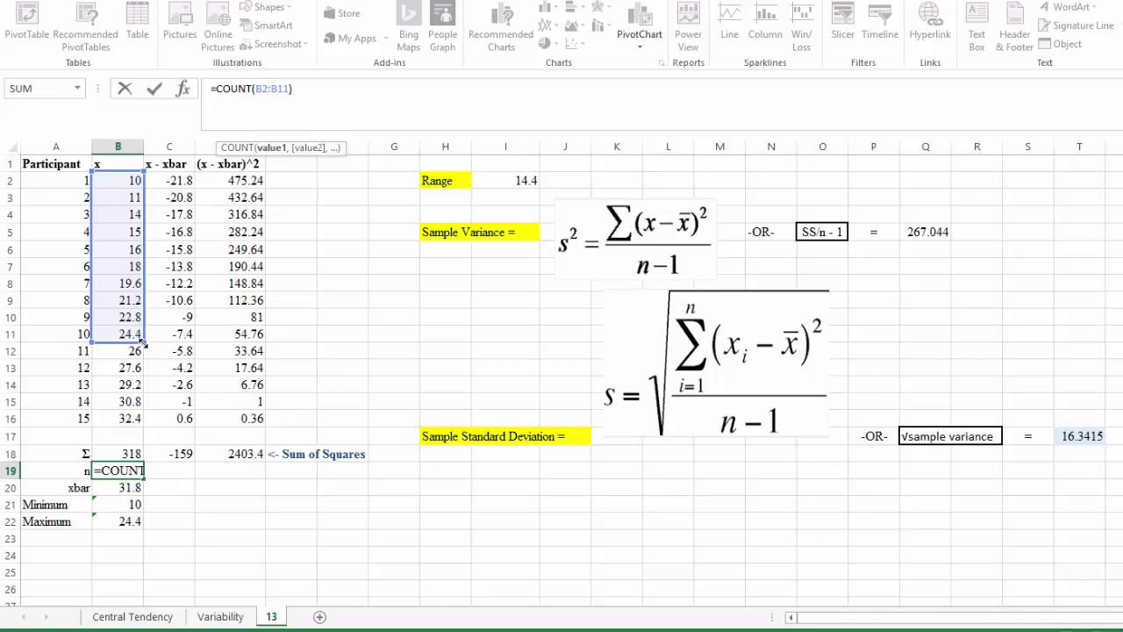
drag(140, 349, 140, 426)
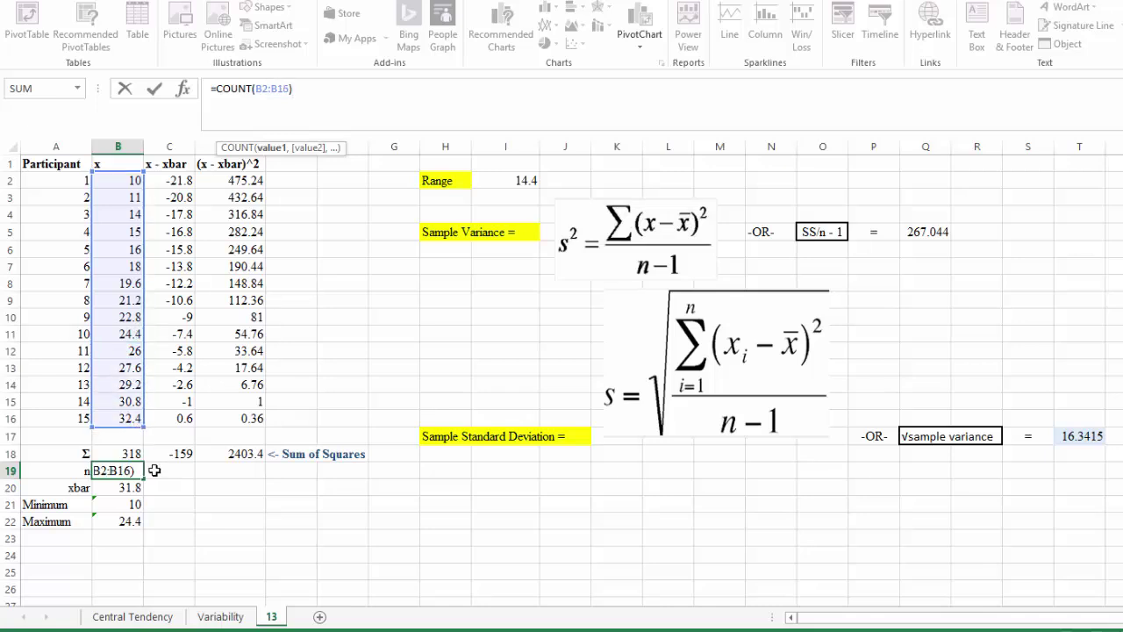
key(Return)
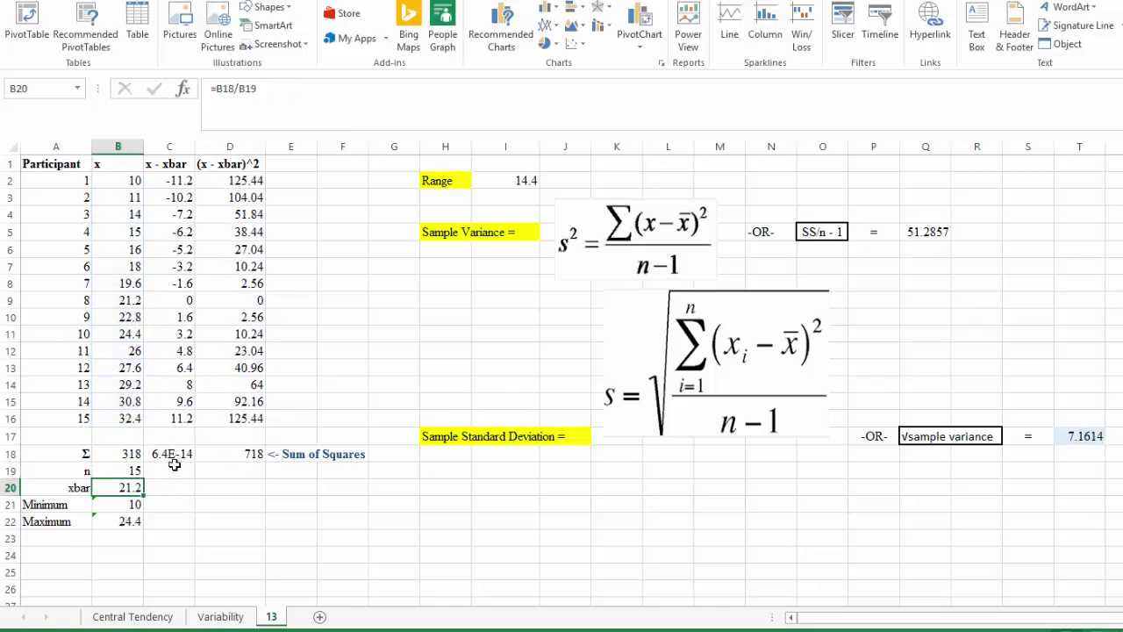
click(169, 455)
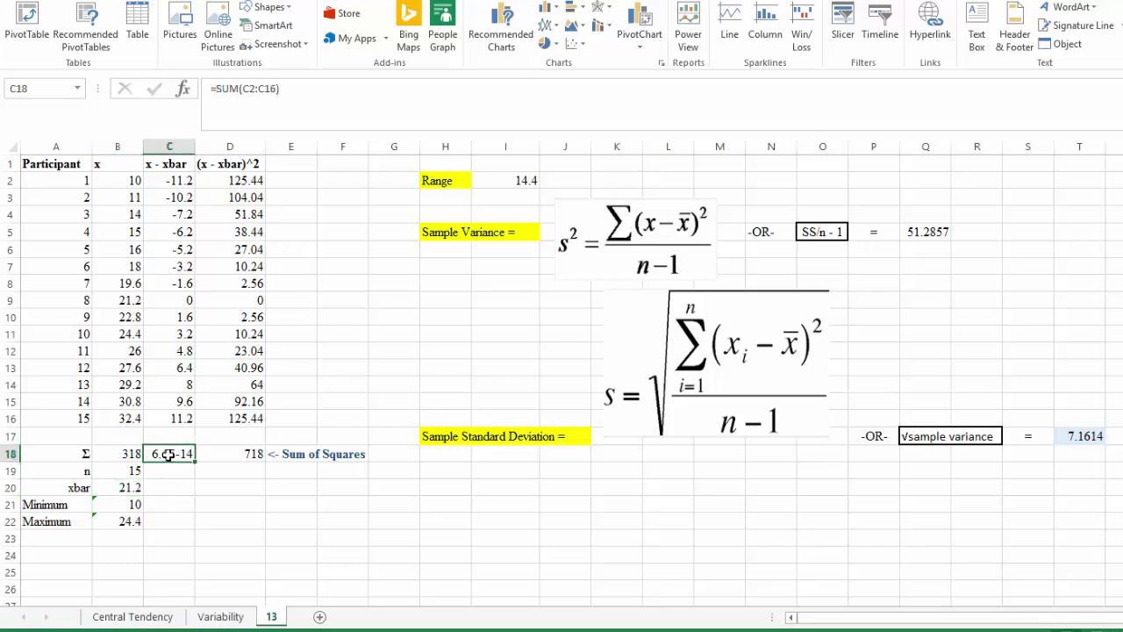
right_click(169, 460)
key(Escape)
click(604, 549)
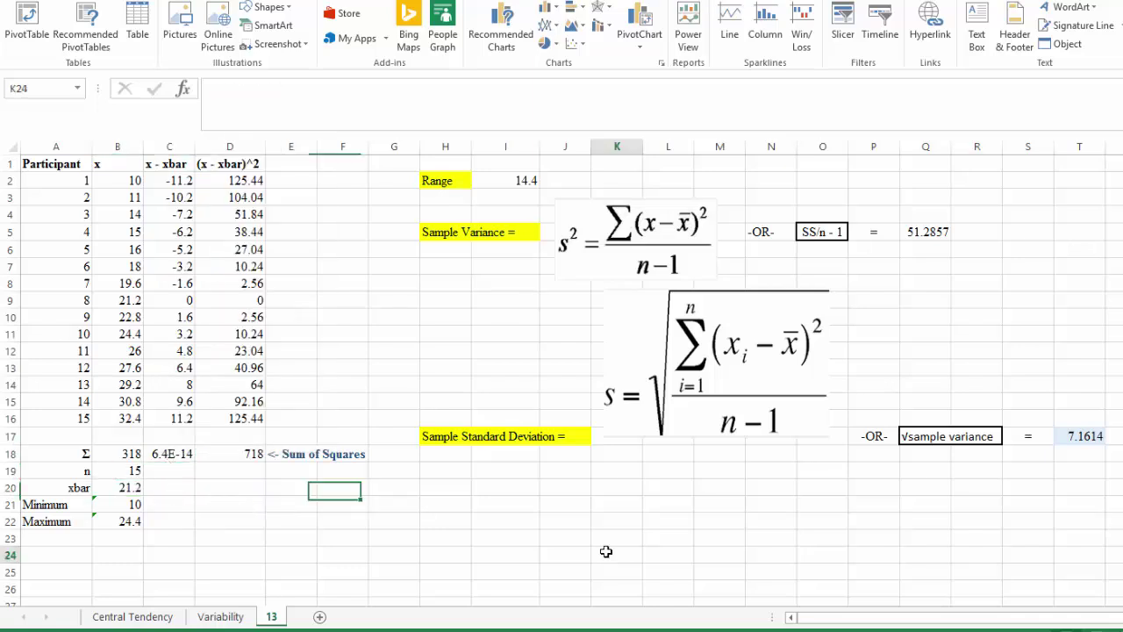